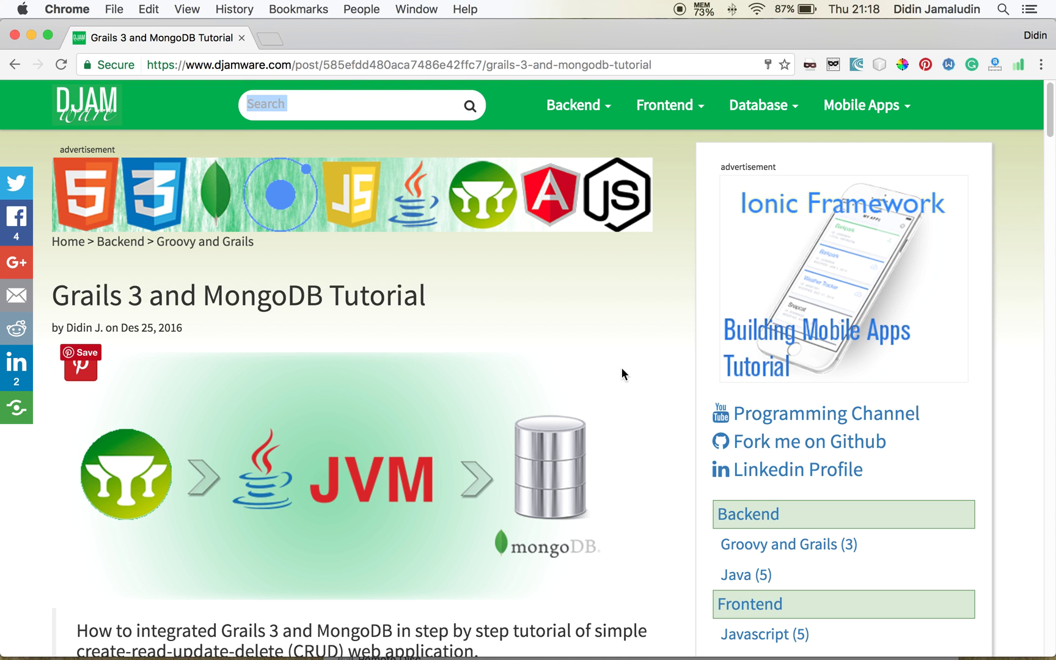
pyautogui.scroll(-1, 621, 369)
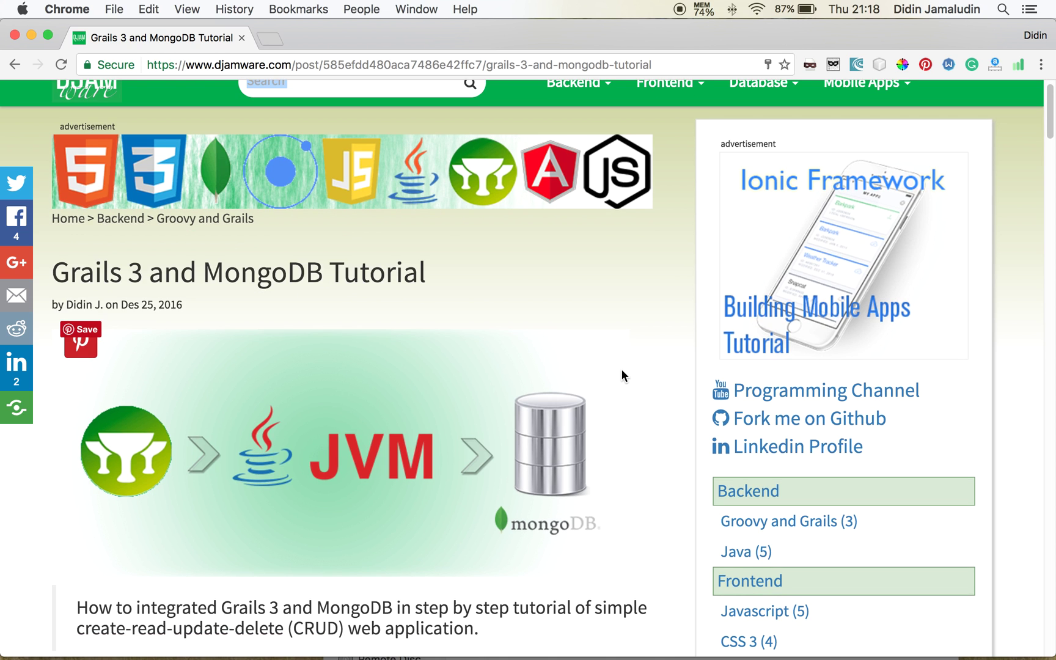
pyautogui.scroll(-1, 621, 369)
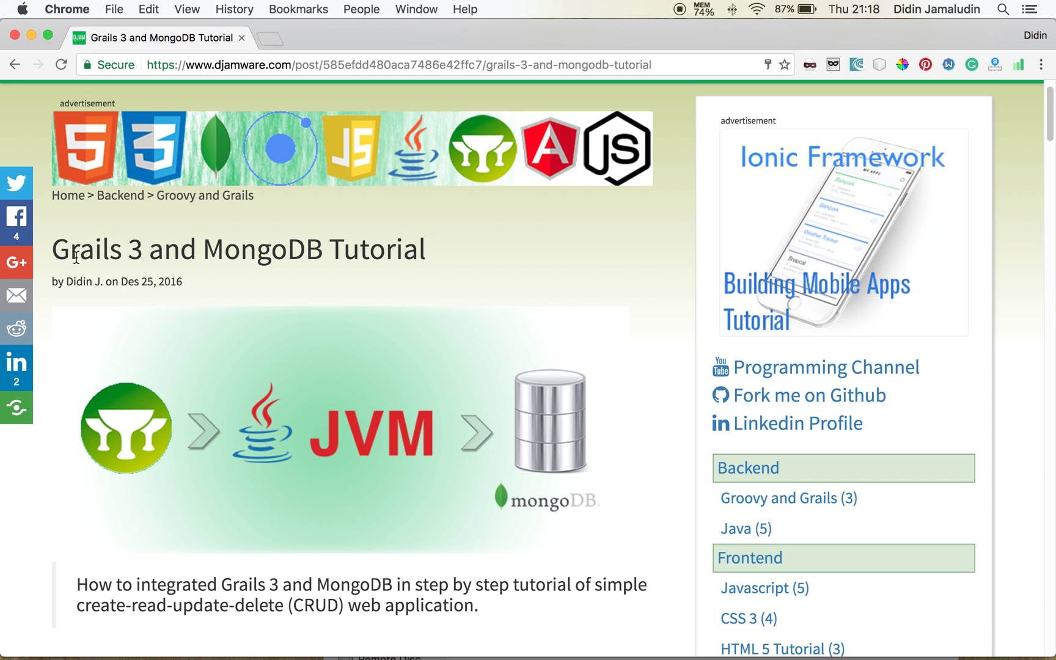
pyautogui.scroll(1, 689, 314)
pyautogui.scroll(-3, 682, 311)
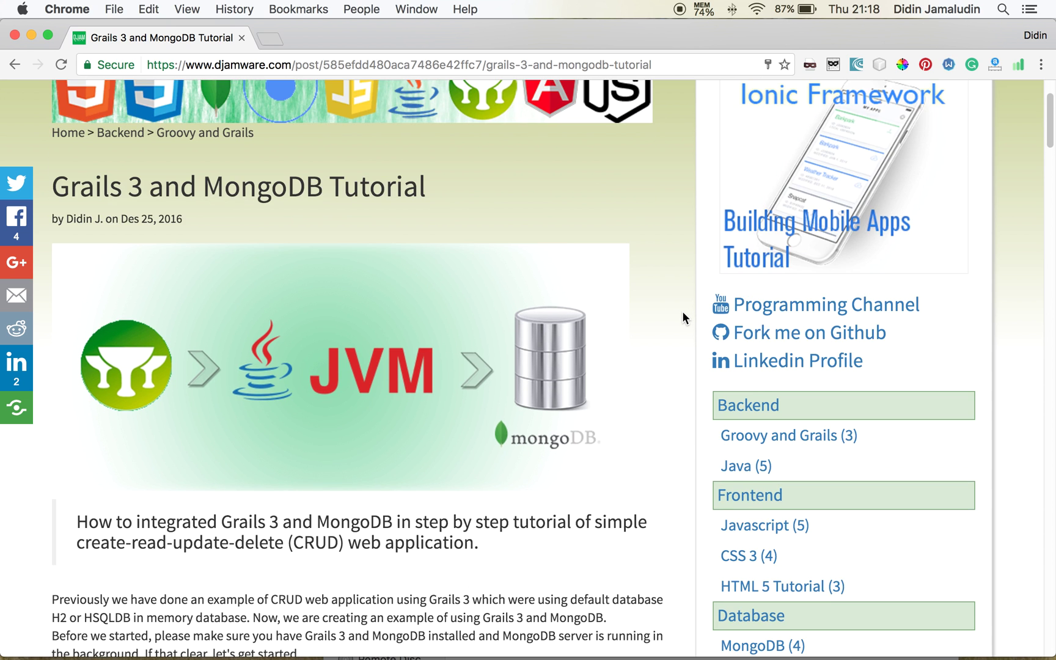
pyautogui.scroll(-4, 682, 311)
pyautogui.scroll(-1, 682, 311)
pyautogui.scroll(-2, 683, 311)
pyautogui.scroll(-1, 683, 317)
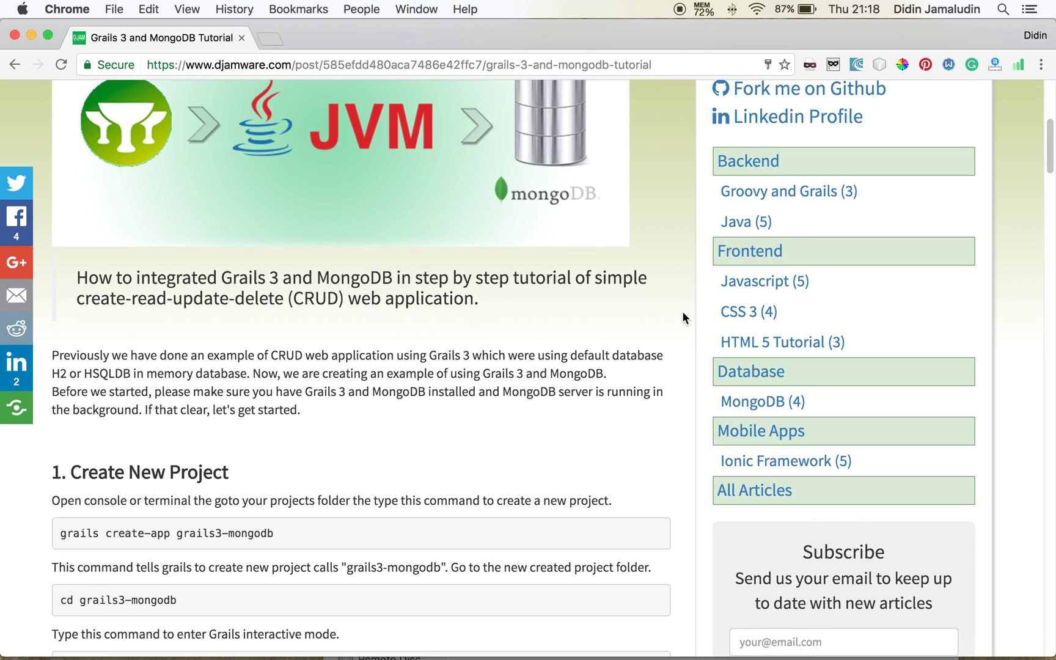
pyautogui.scroll(-5, 683, 317)
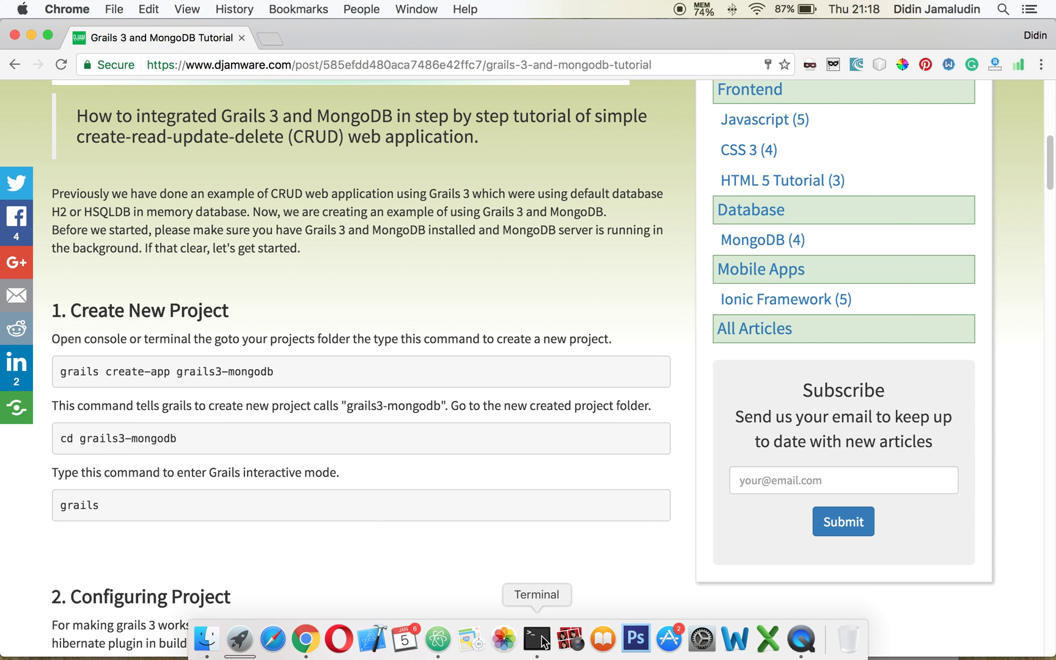
# - Switch to the terminal once the tutorial's Create New Project section is in view
pyautogui.click(534, 640)
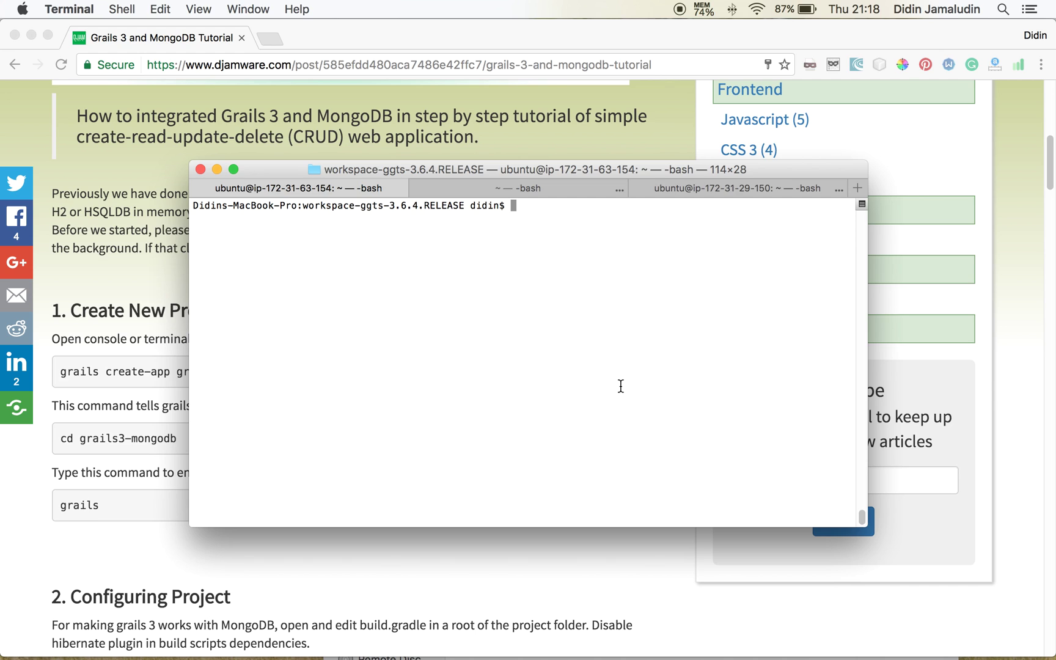
pyautogui.write('gra')
pyautogui.write('ils create')
pyautogui.write('-app')
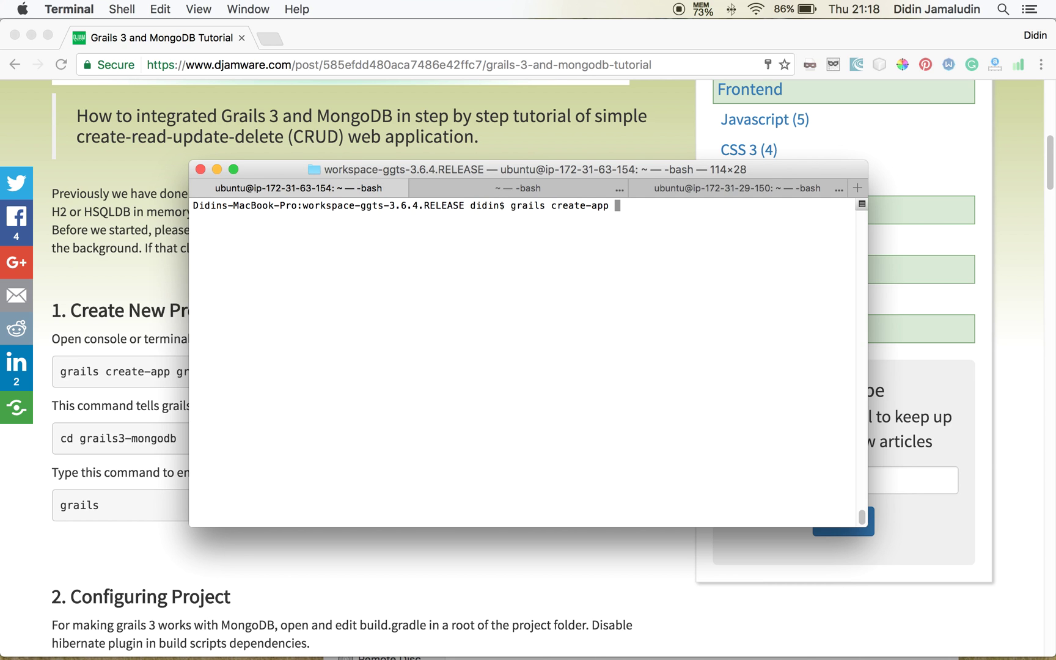
pyautogui.write('grails')
pyautogui.write('3-')
pyautogui.write('mongodb')
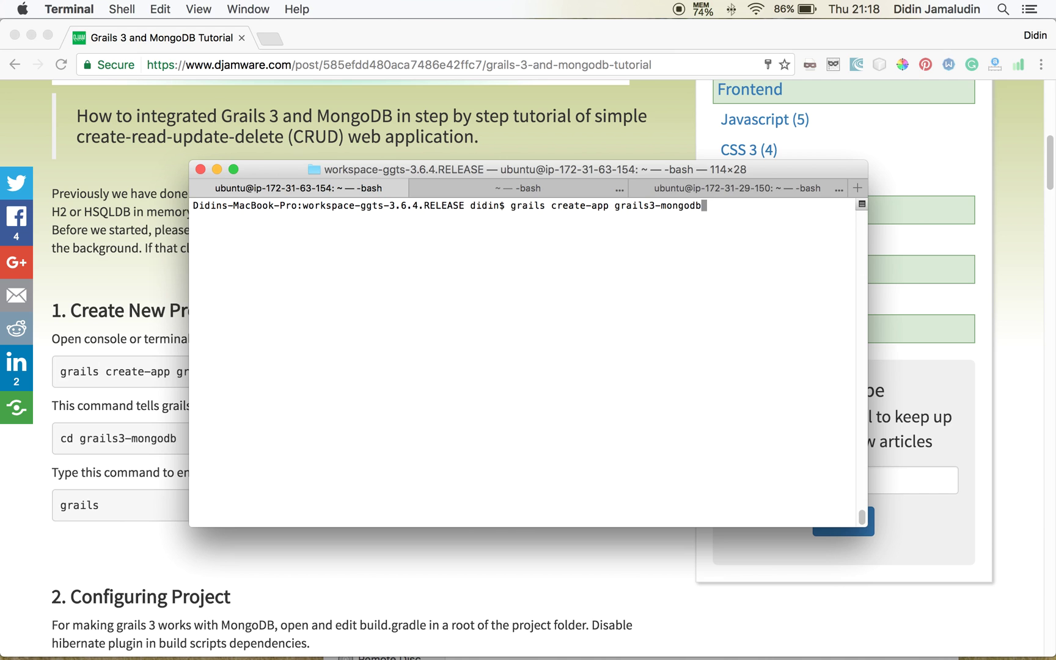
# - Run grails create-app grails3-mongodb and move the Terminal window aside
pyautogui.press('Return')
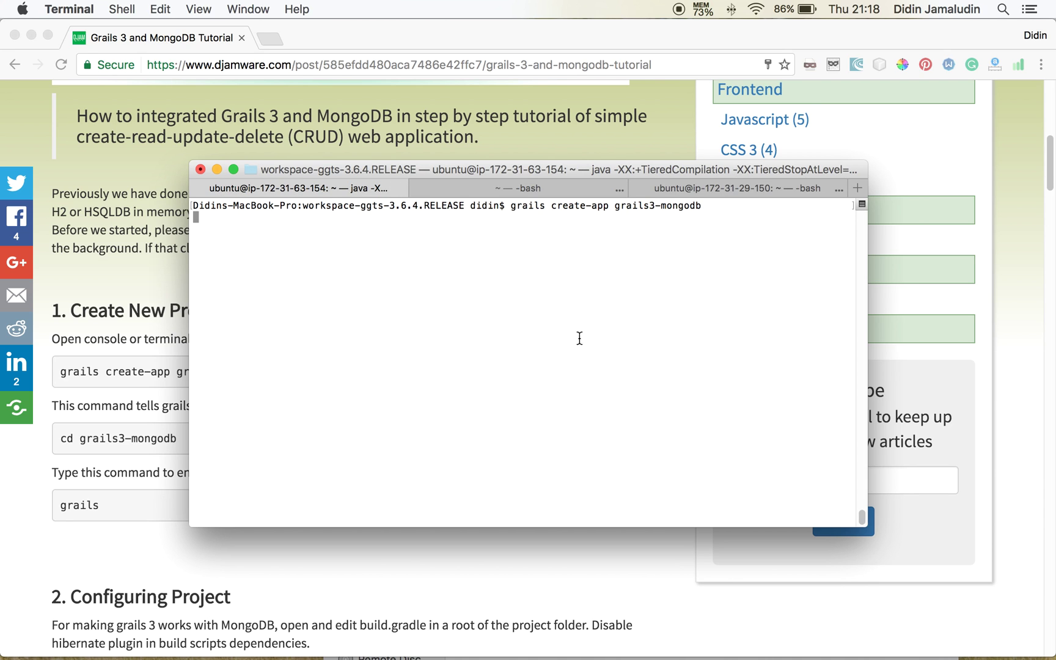
pyautogui.moveTo(505, 169); pyautogui.dragTo(537, 107)
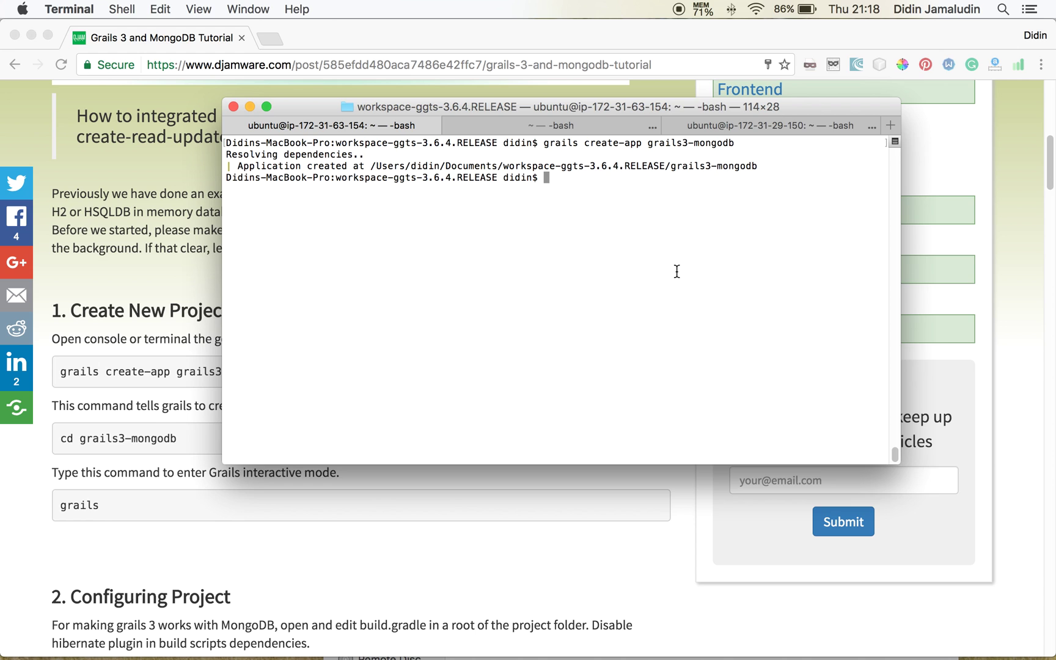
pyautogui.write('cd grails3-')
pyautogui.write('mongodb')
# - Enter grails3-mongodb, start grails interactive mode, and review the tutorial's Configuring Project section
pyautogui.press('Return')
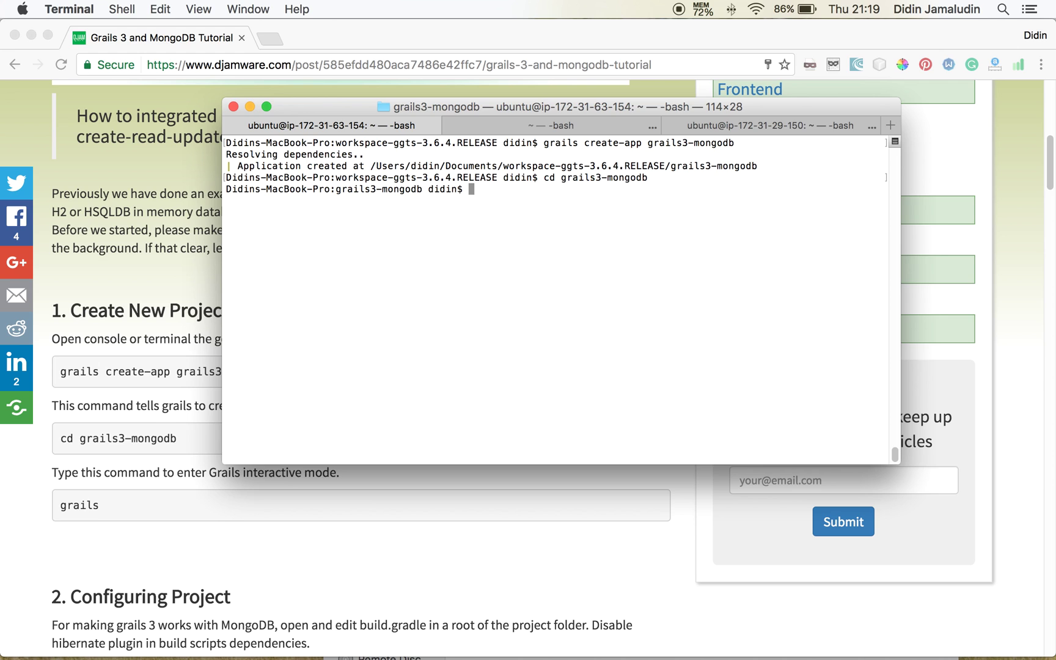
pyautogui.write('grai')
pyautogui.write('ls')
pyautogui.press('Return')
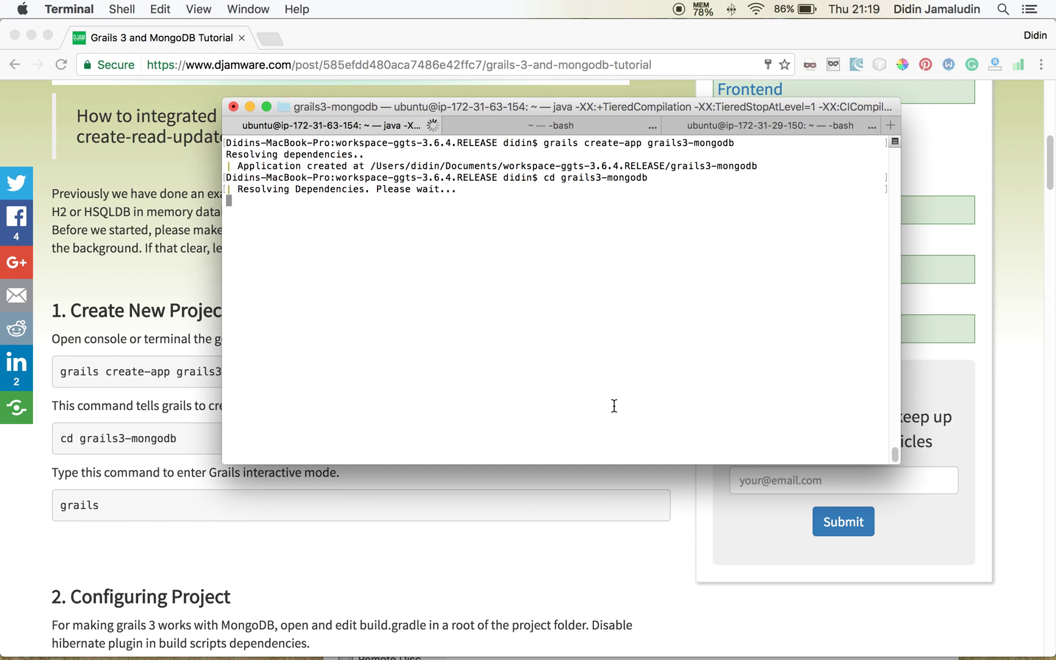
pyautogui.click(579, 526)
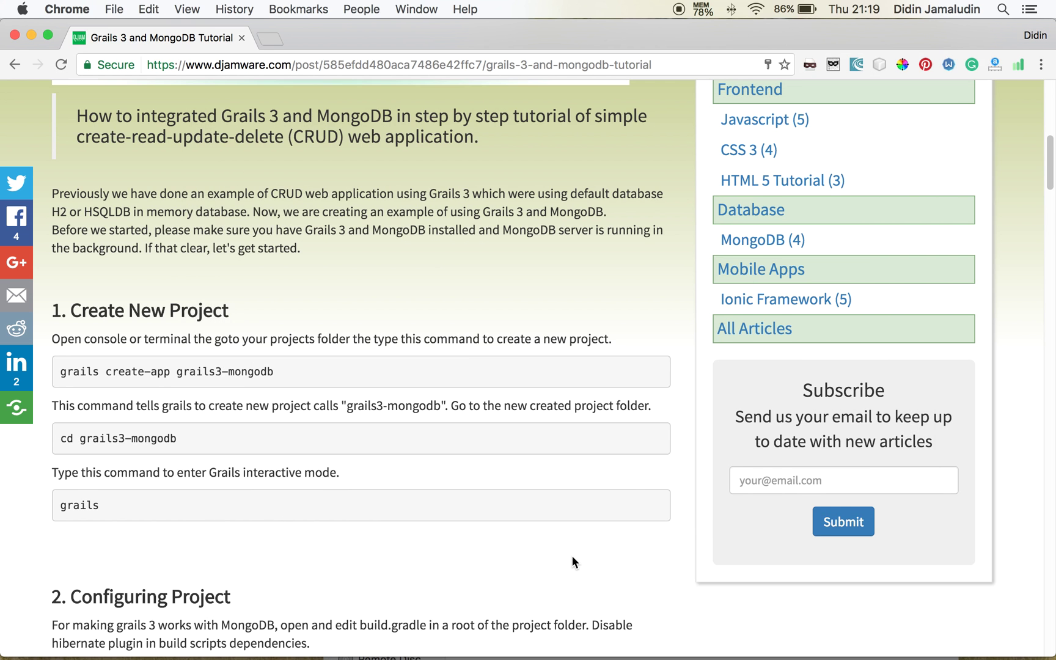
pyautogui.scroll(-5, 627, 457)
pyautogui.scroll(-5, 627, 460)
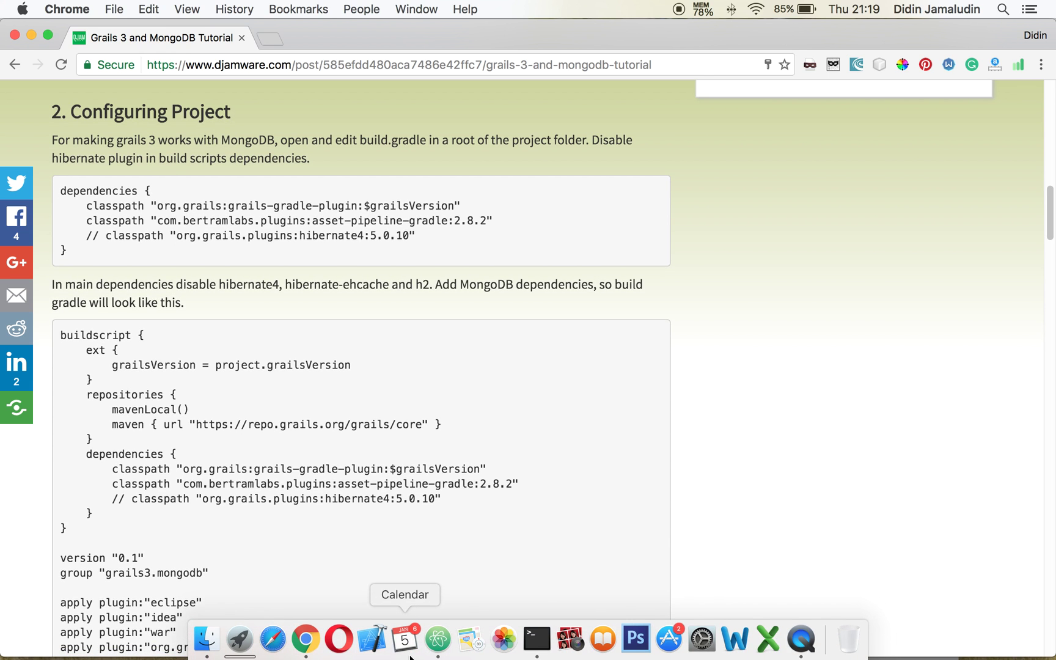
pyautogui.click(534, 640)
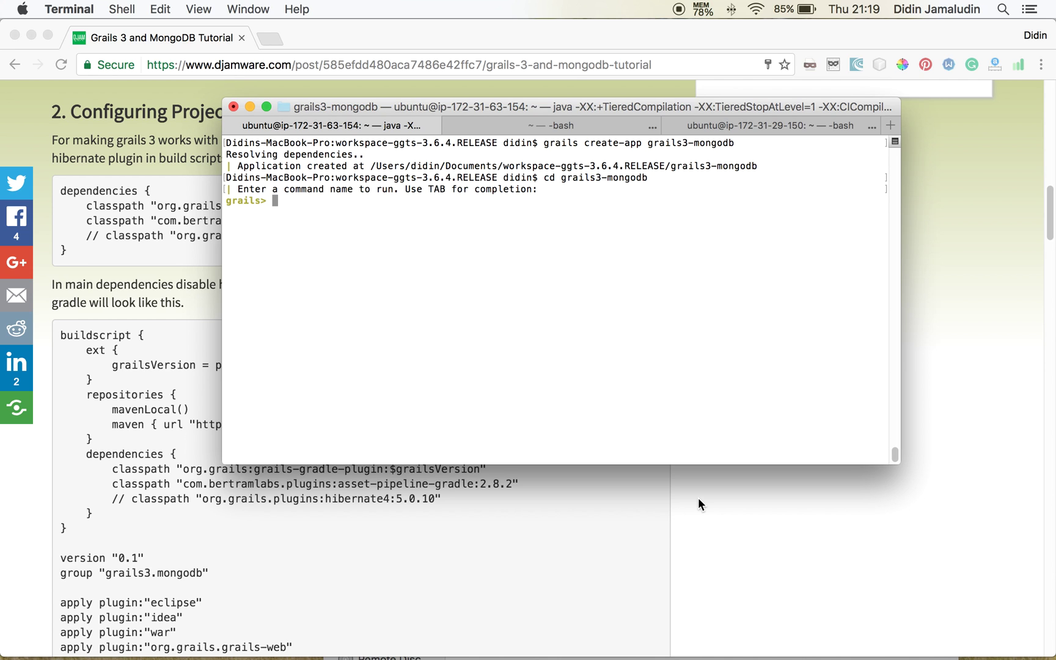
pyautogui.click(836, 505)
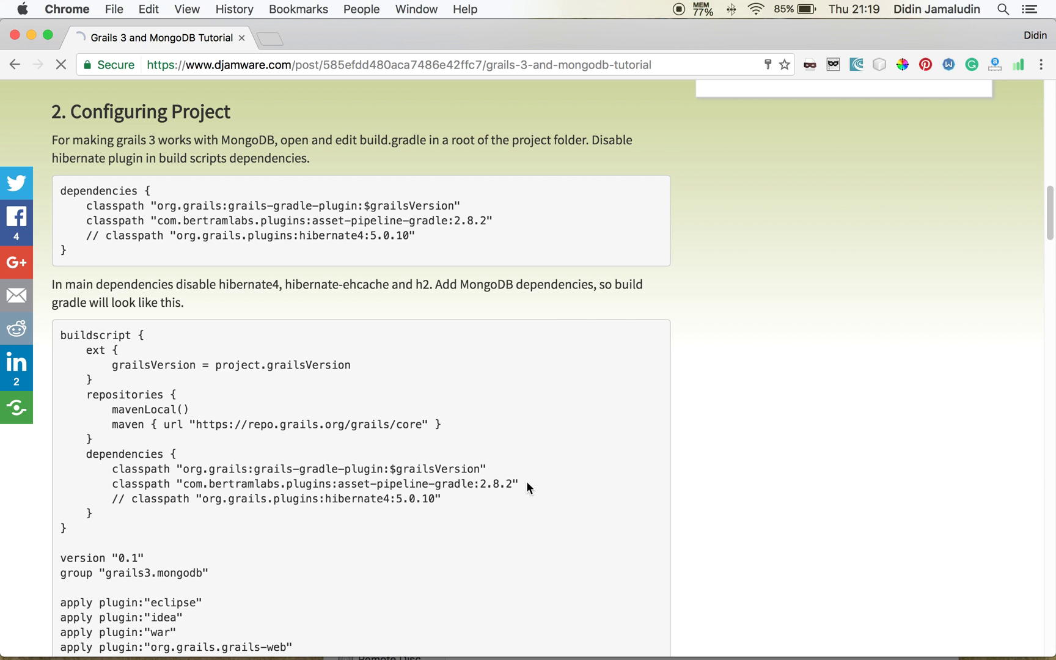
pyautogui.moveTo(437, 640)
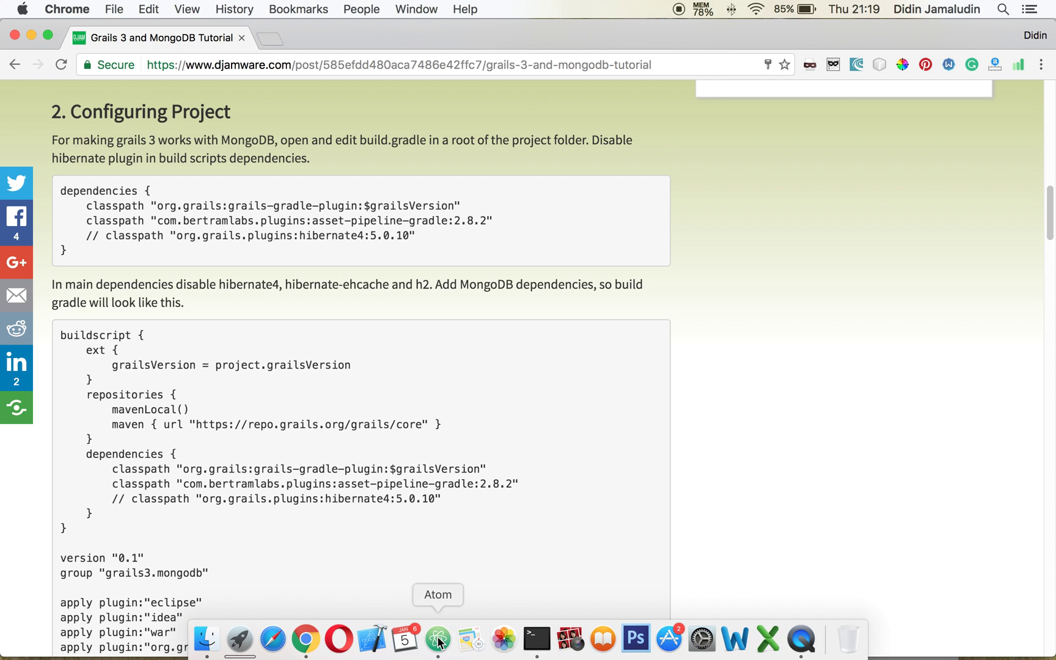
pyautogui.click(438, 640)
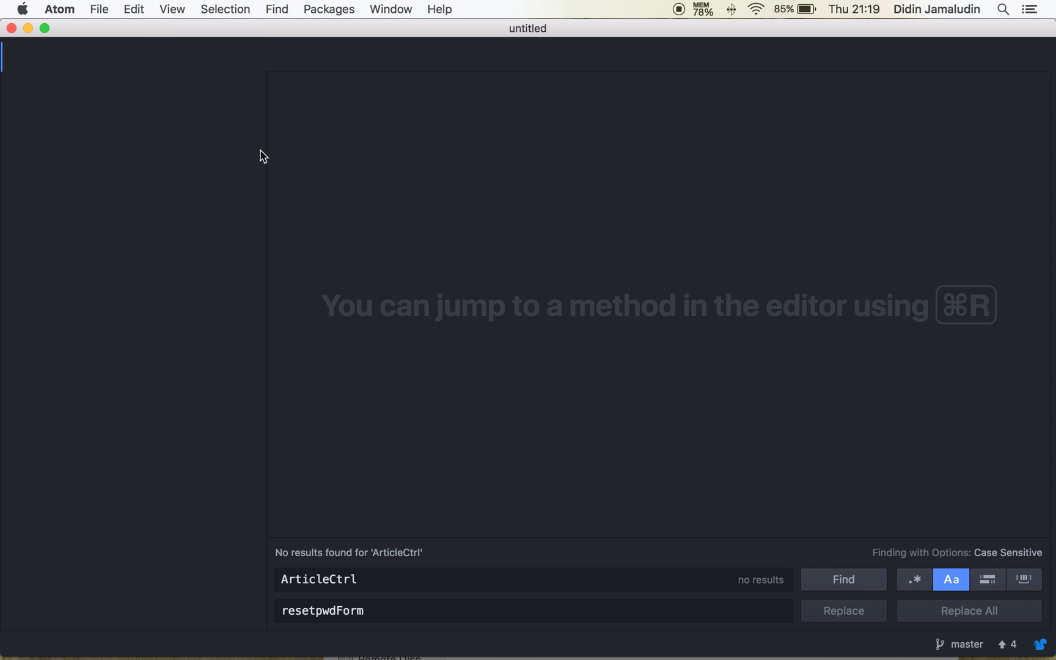
# - Add Documents/workspace-ggts-3.6.4.RELEASE/grails3-mongodb as a project folder in Atom
pyautogui.click(99, 9)
pyautogui.click(168, 73)
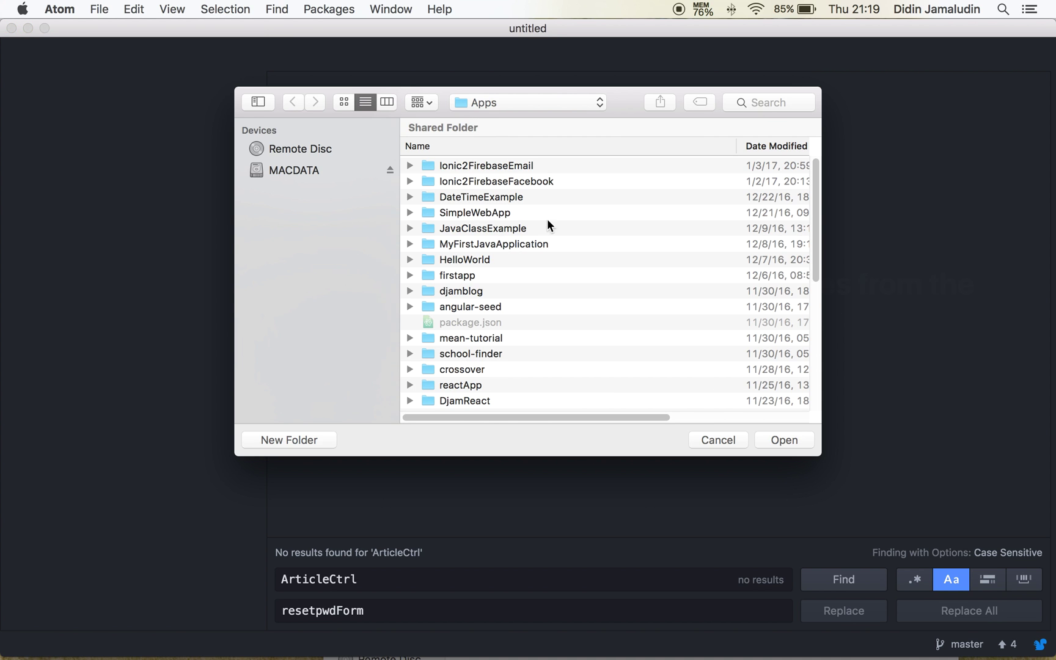
pyautogui.click(549, 102)
pyautogui.click(516, 120)
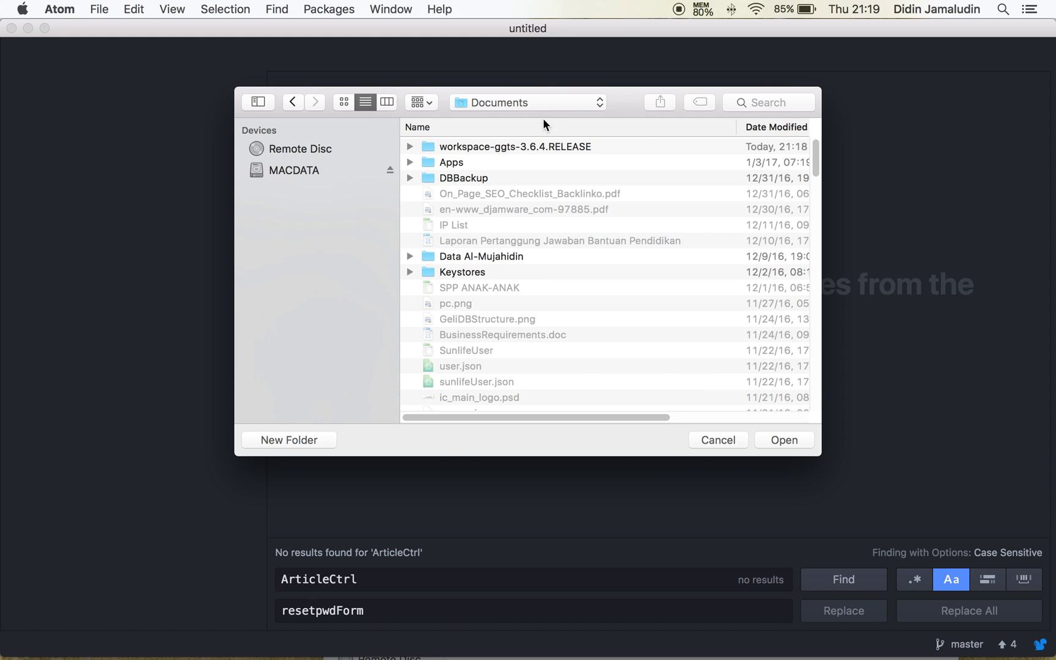
pyautogui.doubleClick(520, 146)
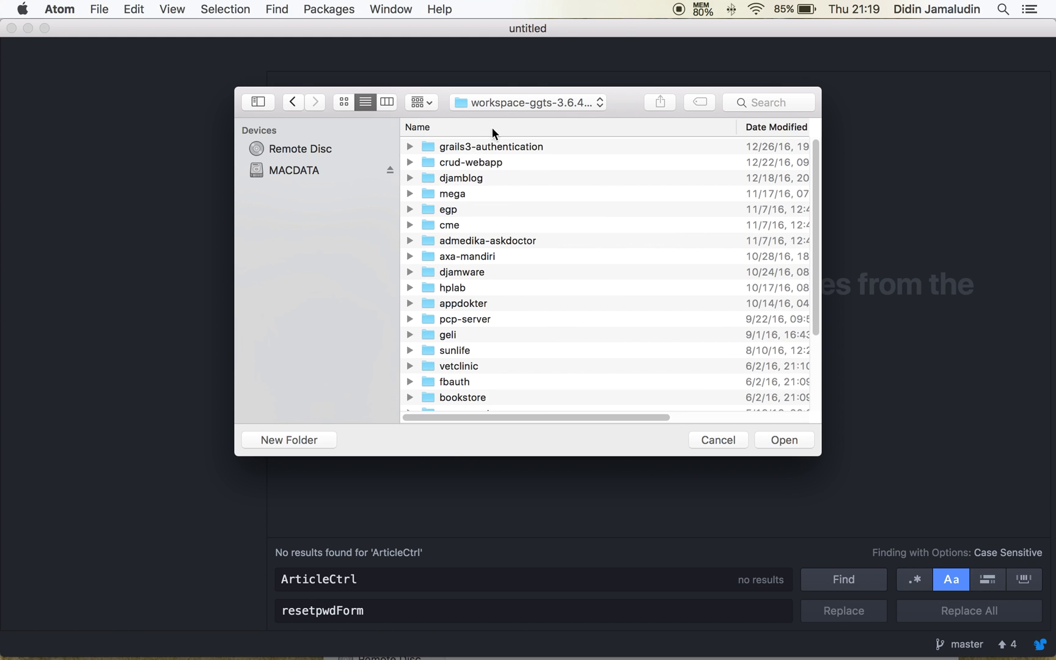
pyautogui.click(493, 146)
pyautogui.click(772, 435)
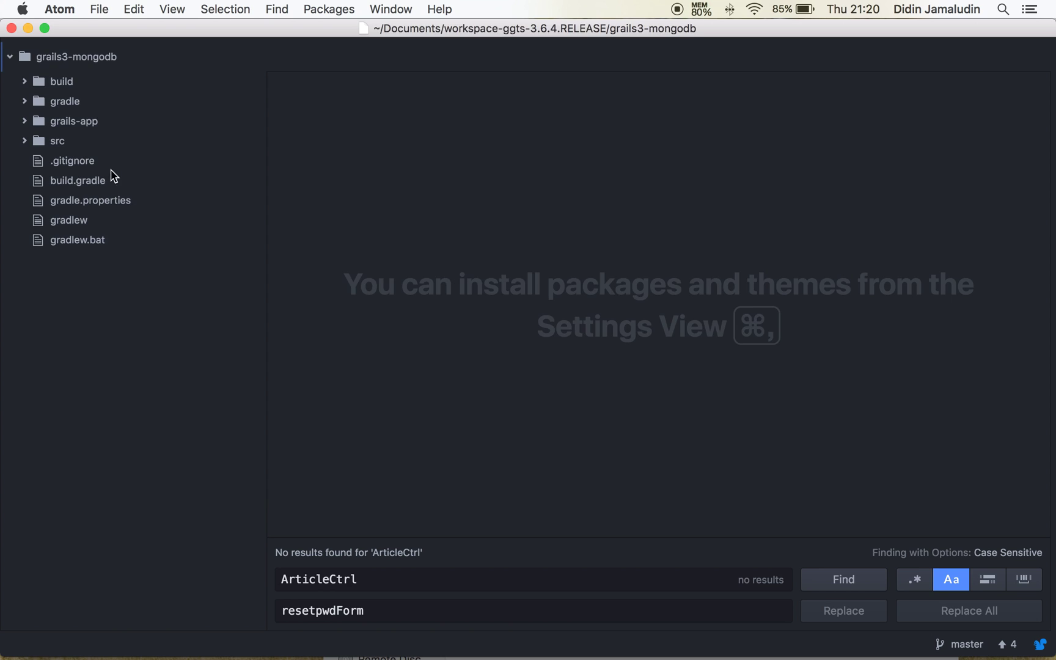
# - Browse the project tree and select build.gradle
pyautogui.click(30, 124)
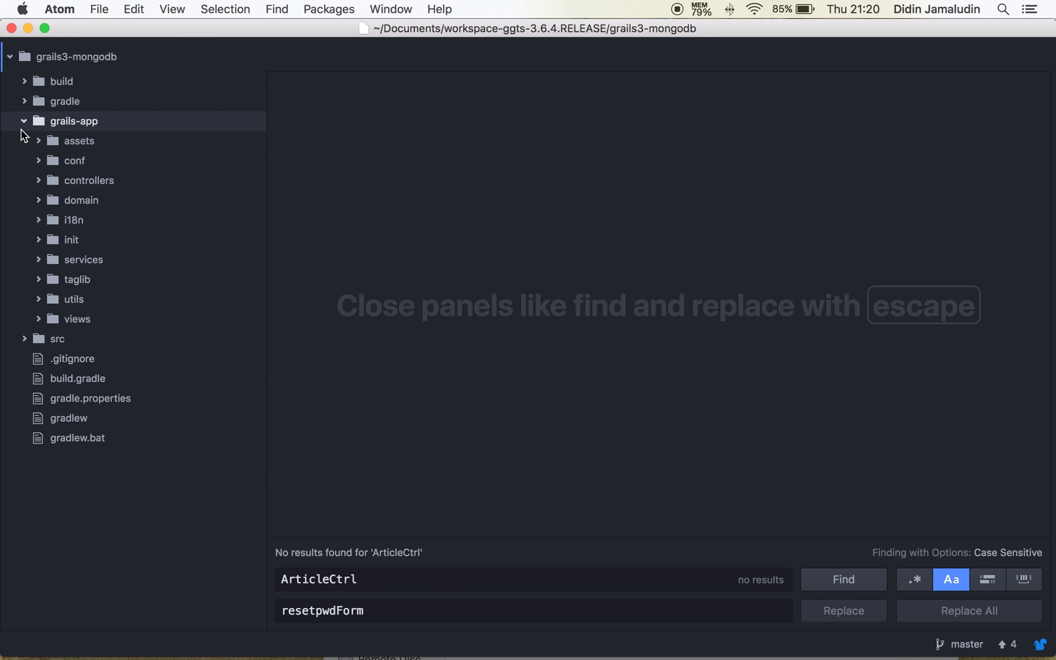
pyautogui.click(25, 122)
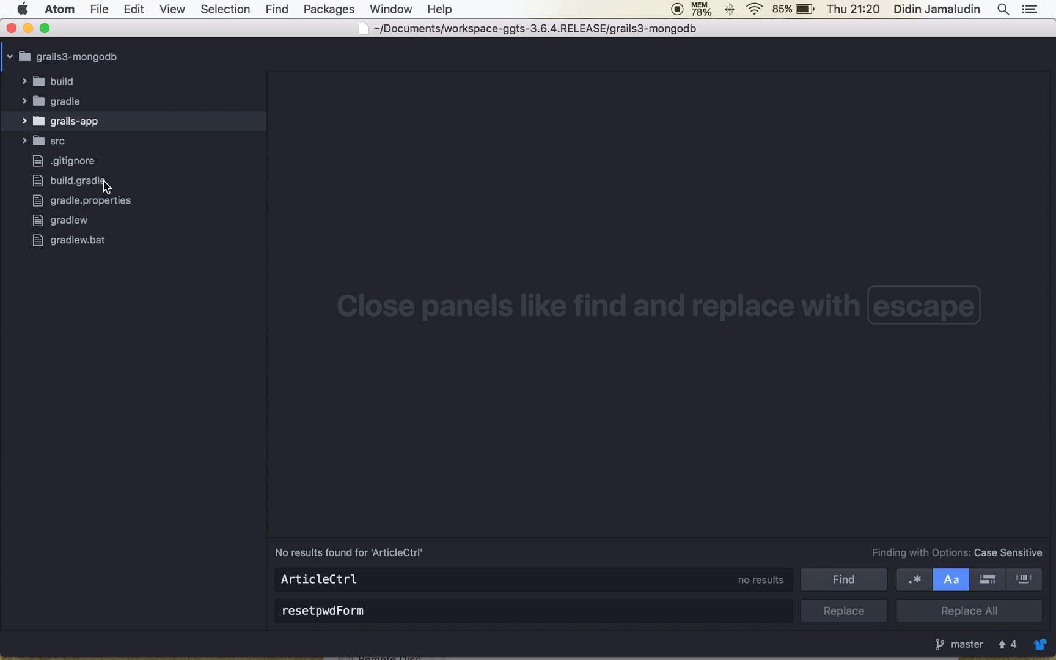
pyautogui.click(79, 184)
# - Open build.gradle and comment out the h2 runtime dependency
pyautogui.doubleClick(120, 188)
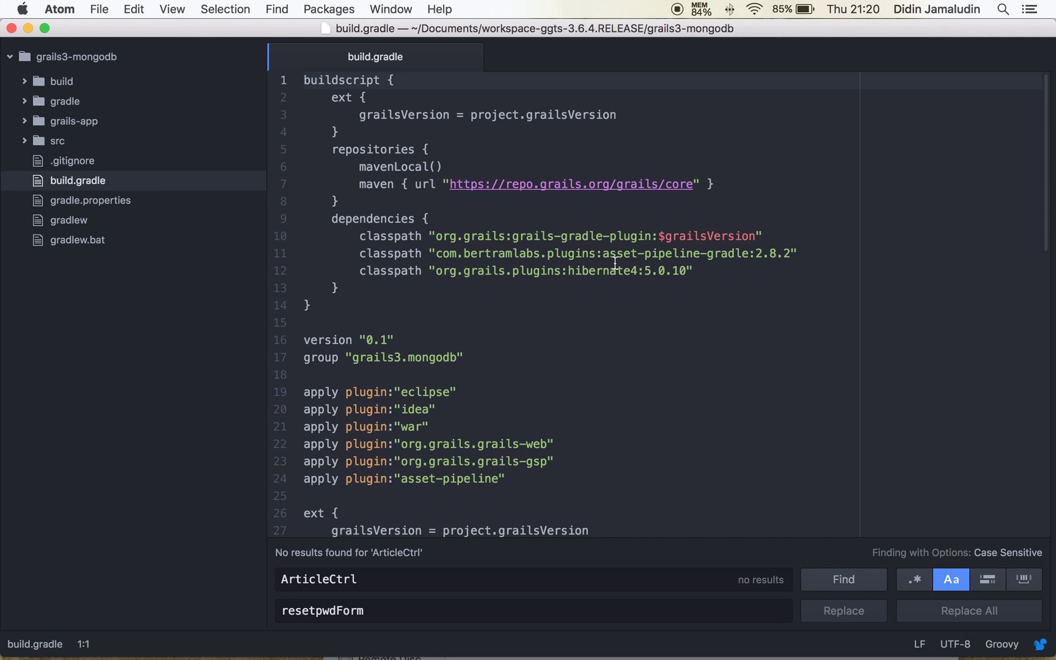
pyautogui.scroll(-5, 614, 263)
pyautogui.scroll(-5, 622, 259)
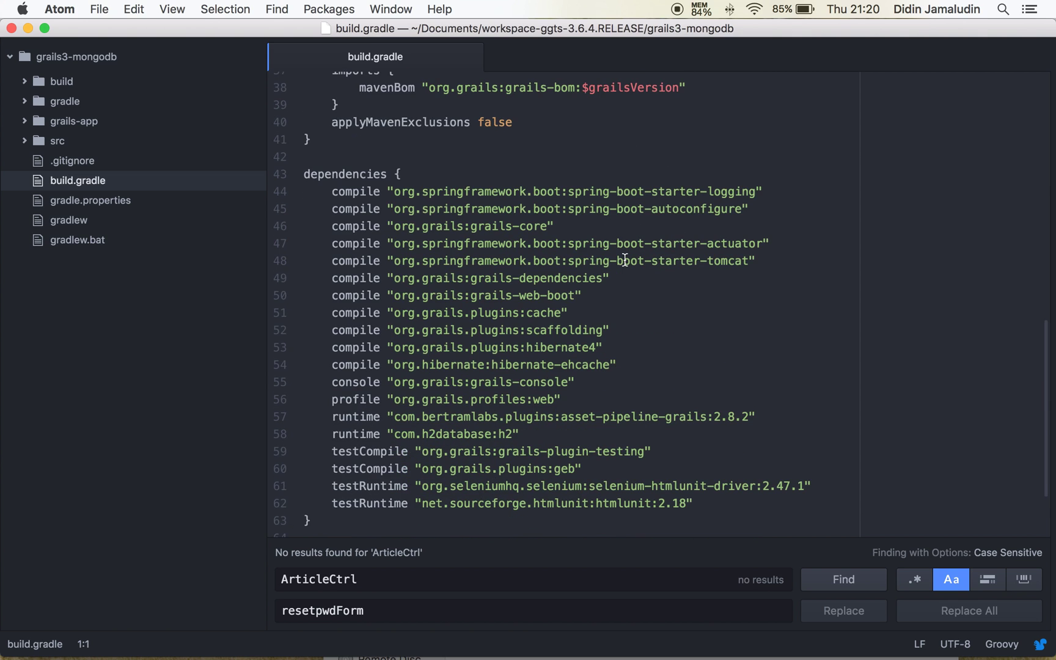
pyautogui.moveTo(341, 651)
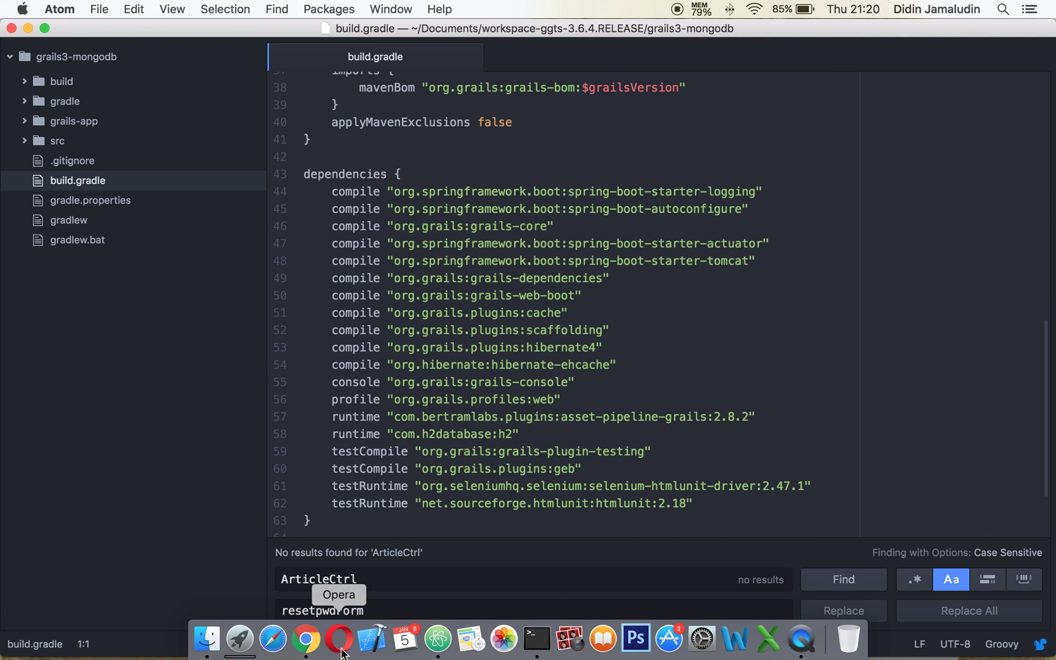
pyautogui.scroll(3, 581, 405)
pyautogui.scroll(2, 609, 404)
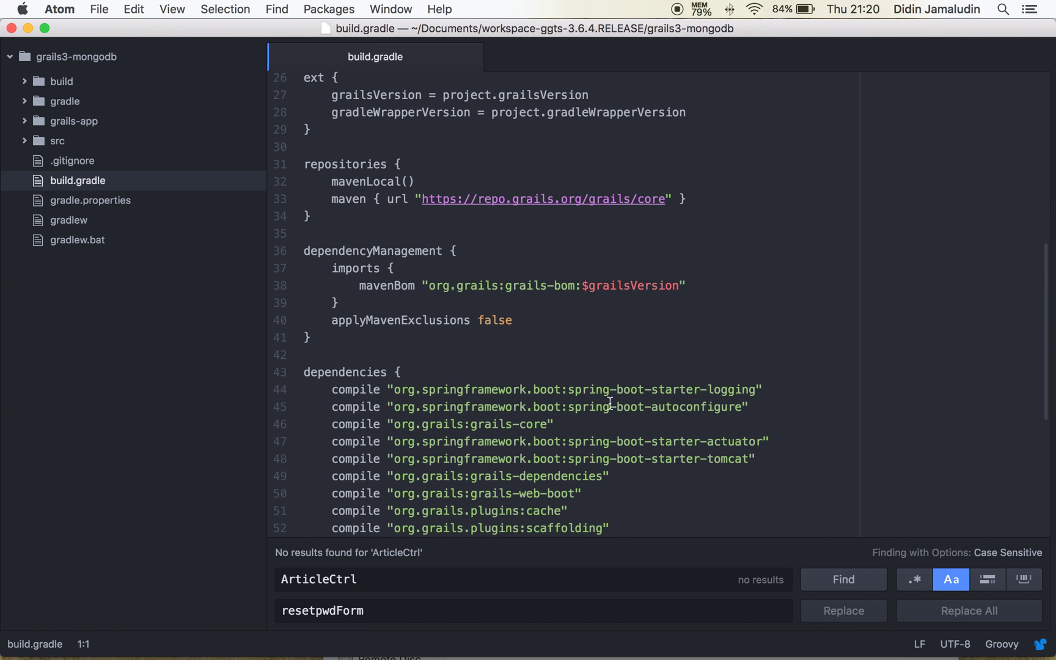
pyautogui.scroll(-4, 721, 417)
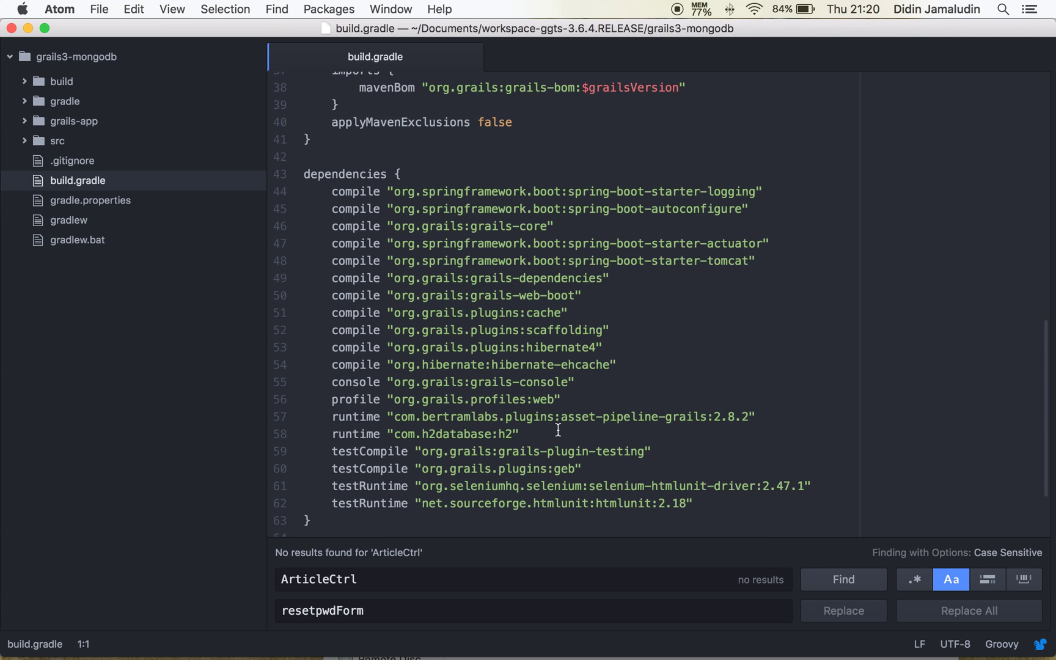
pyautogui.click(520, 434)
pyautogui.press('super+slash')
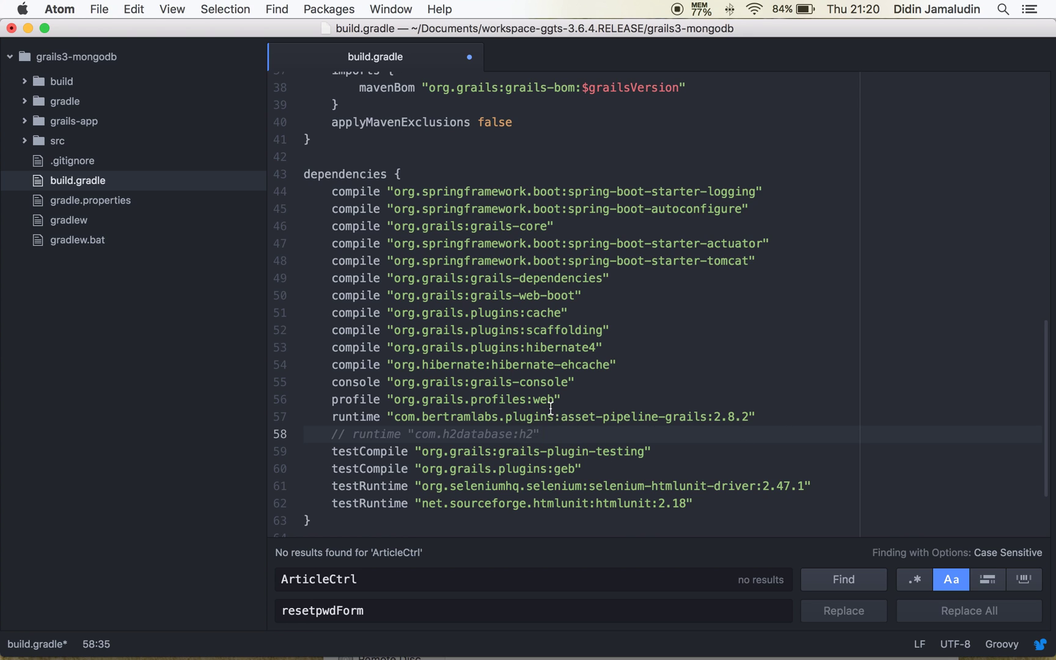
# - Comment out the hibernate4 and hibernate-ehcache dependencies and the hibernate4 classpath line
pyautogui.click(631, 363)
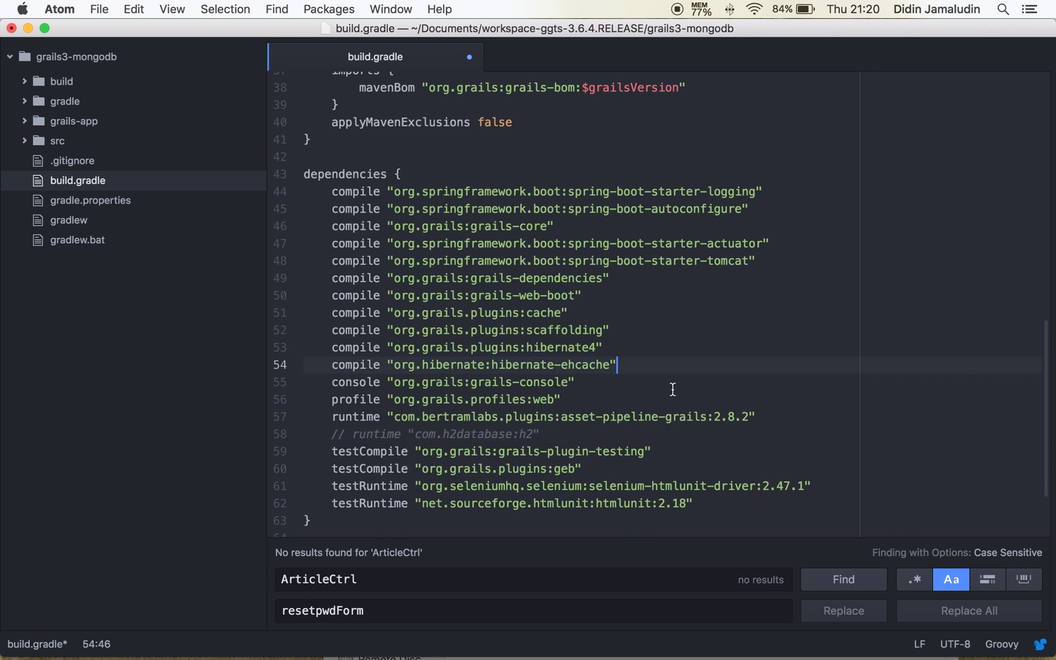
pyautogui.keyDown('shift'); pyautogui.click(614, 347); pyautogui.keyUp('shift')
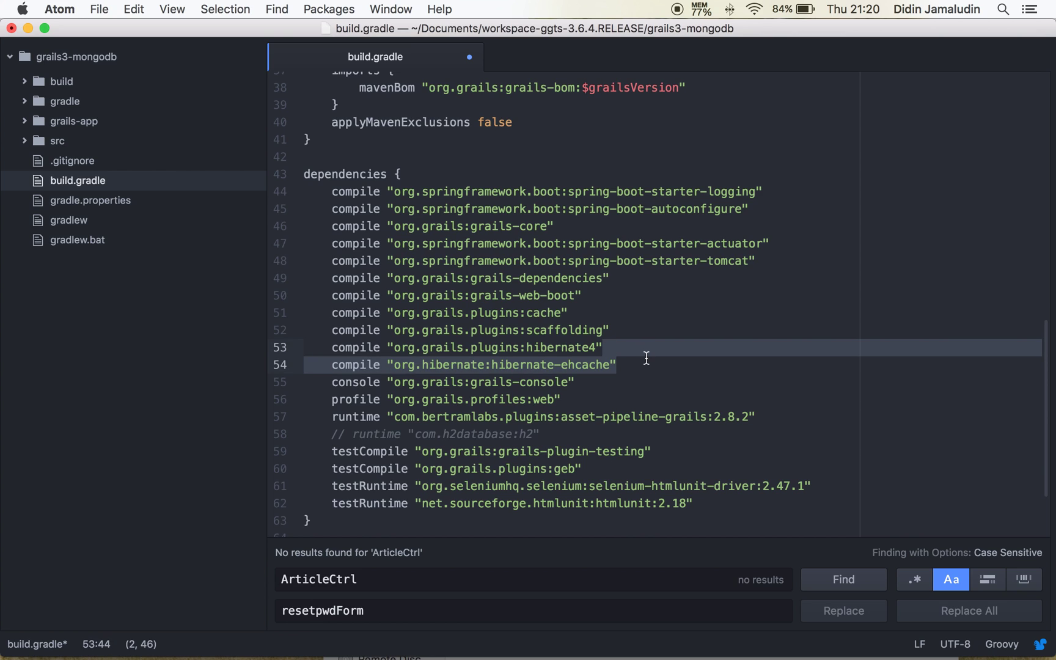
pyautogui.press('cmd+slash')
pyautogui.scroll(2, 707, 349)
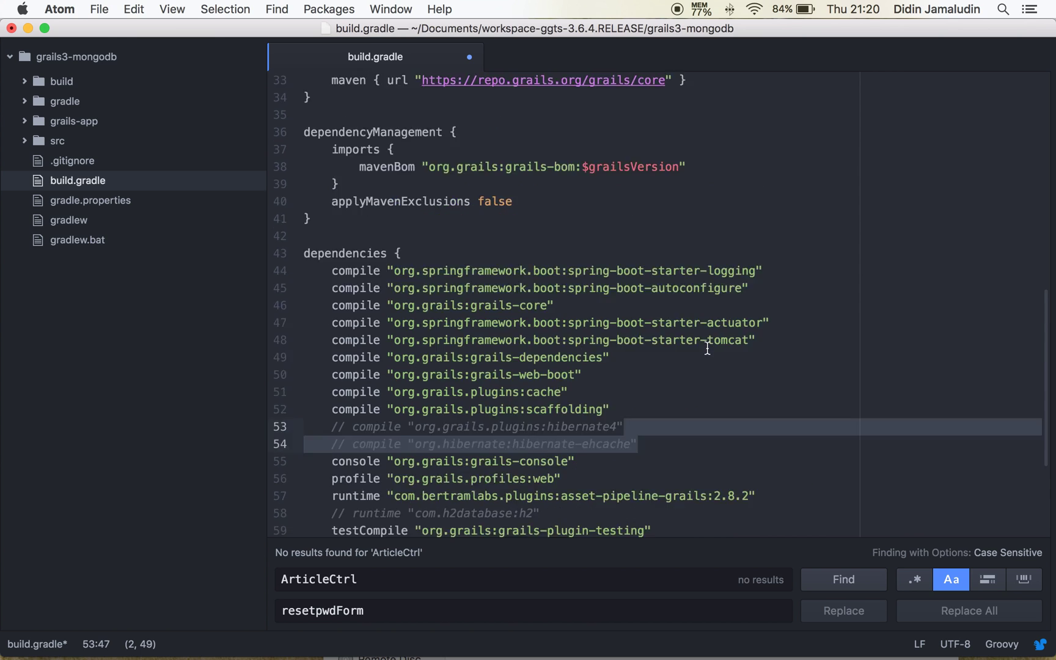
pyautogui.scroll(3, 706, 347)
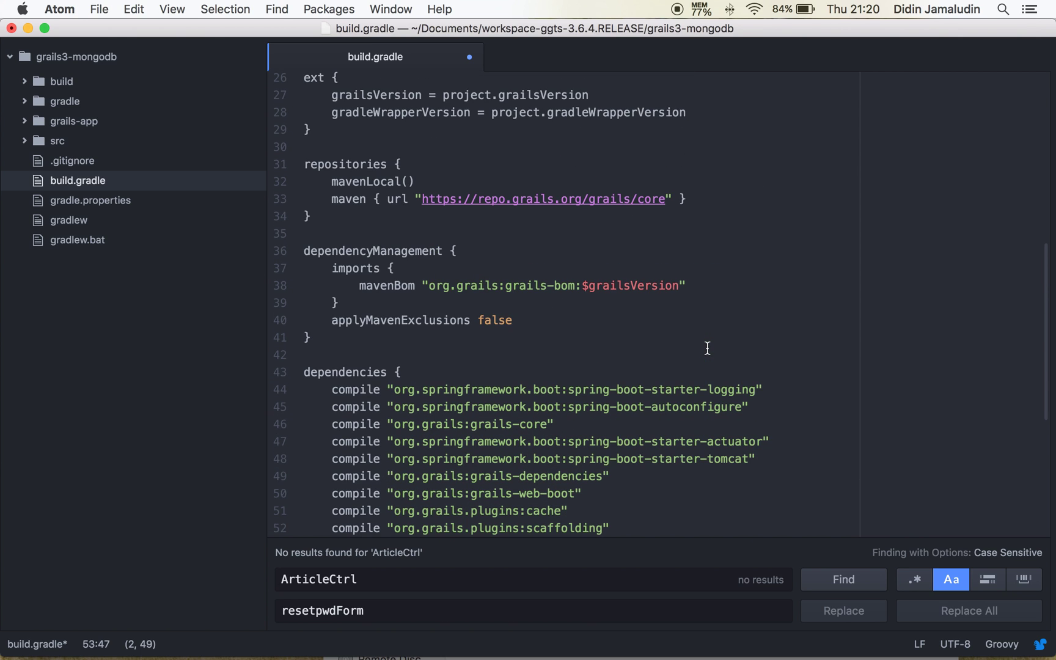
pyautogui.scroll(3, 707, 347)
pyautogui.scroll(2, 707, 347)
pyautogui.scroll(2, 707, 348)
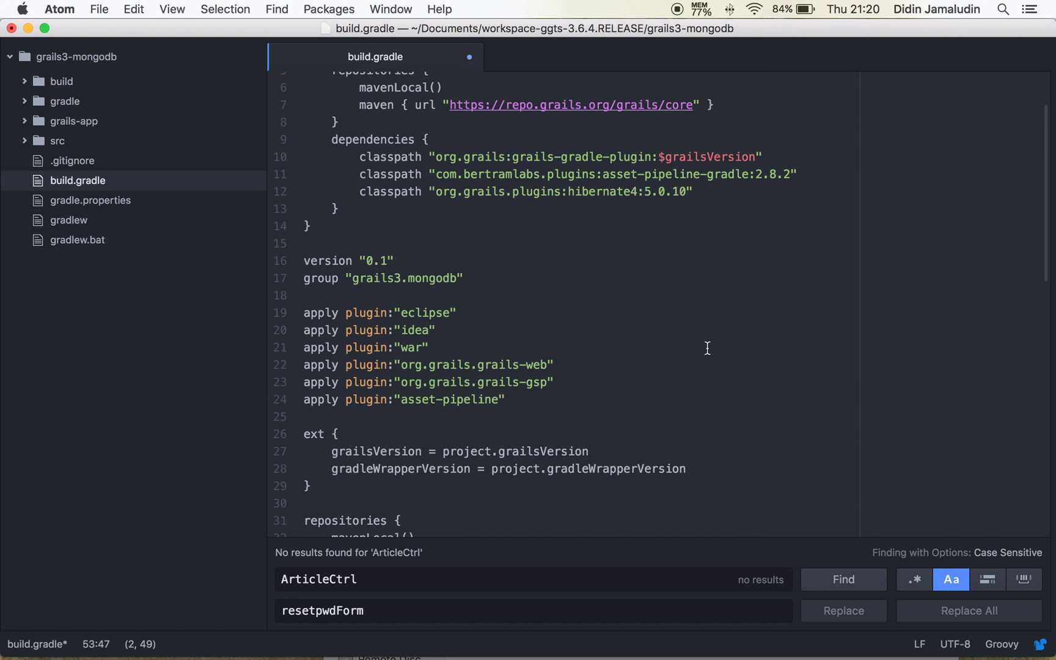
pyautogui.scroll(2, 707, 347)
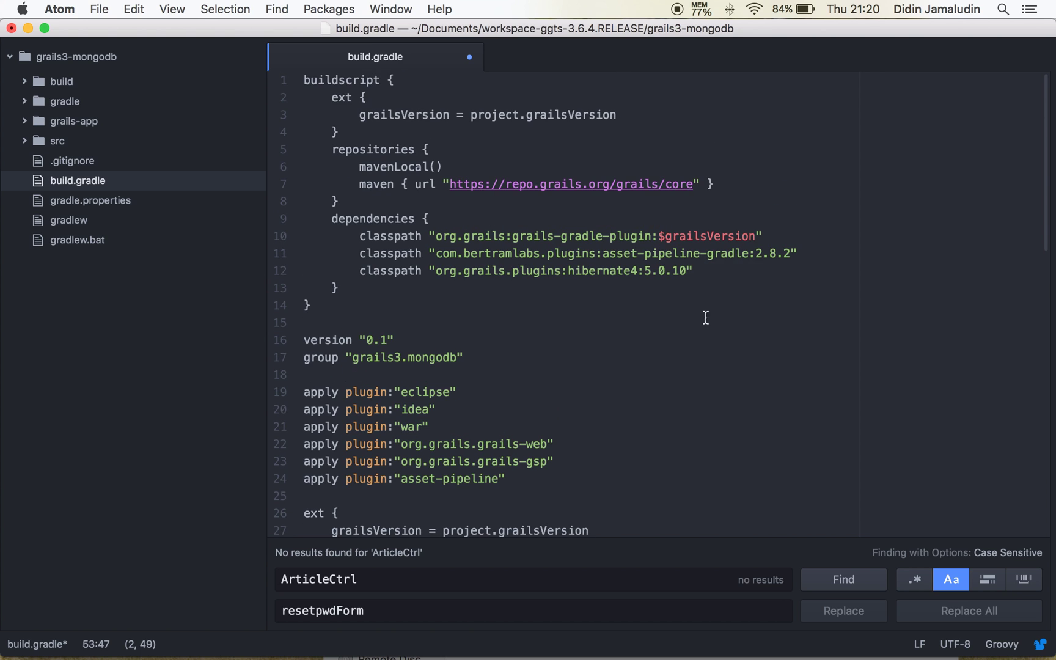
pyautogui.click(707, 270)
pyautogui.press('super+slash')
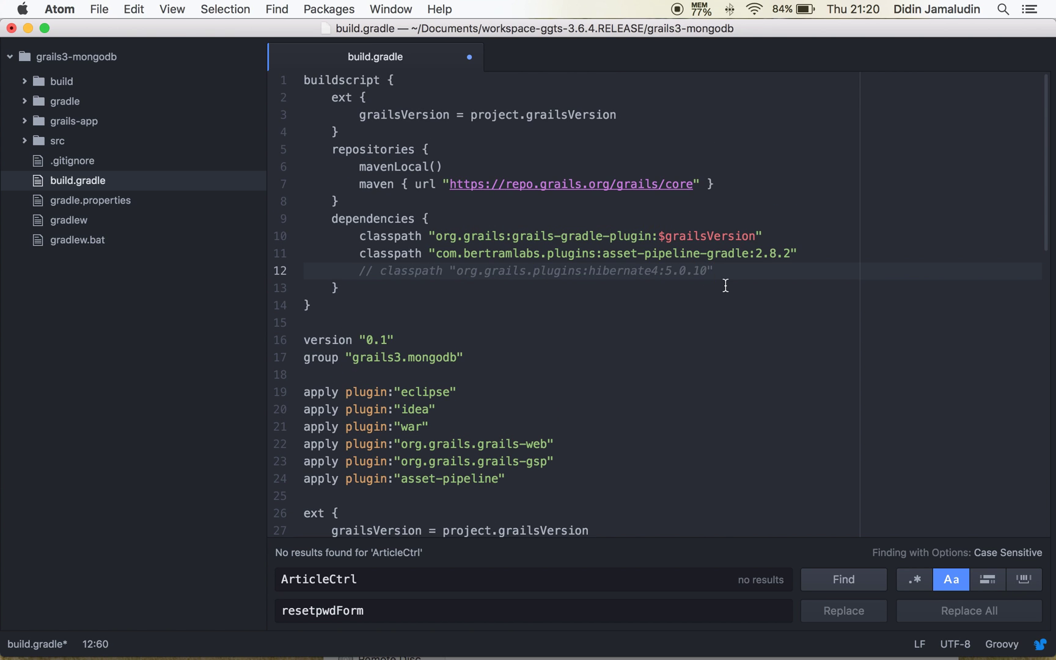
pyautogui.scroll(-5, 678, 262)
pyautogui.scroll(-5, 677, 264)
pyautogui.scroll(-2, 678, 264)
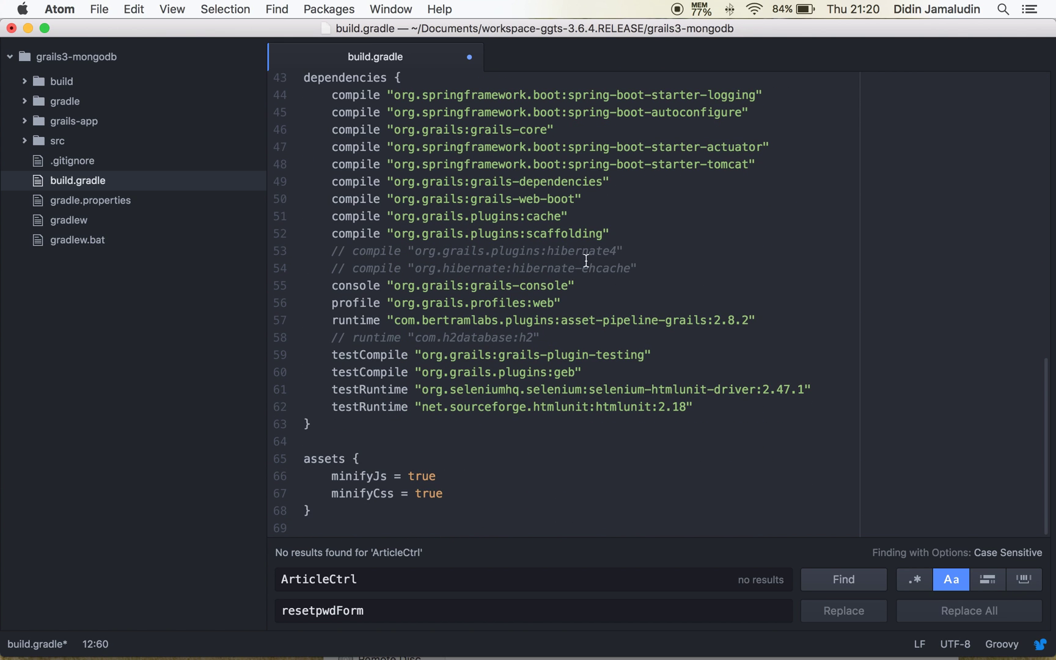
# - Copy the tutorial's compile "org.grails.plugins:mongodb" dependency line
pyautogui.click(306, 641)
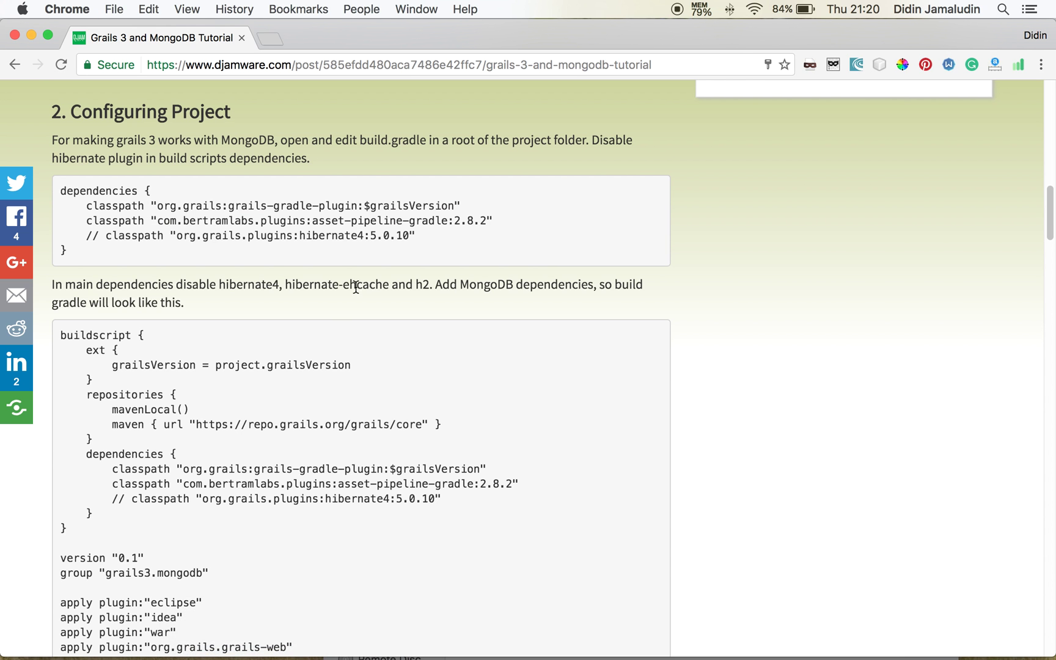
pyautogui.scroll(-1, 259, 246)
pyautogui.scroll(-1, 266, 244)
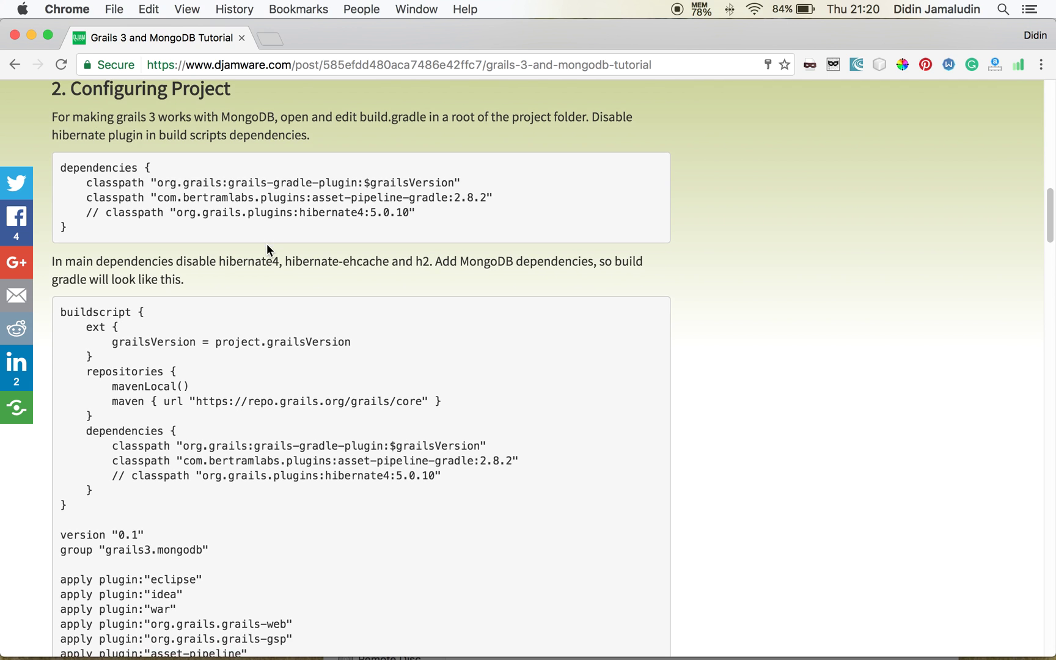
pyautogui.scroll(-3, 266, 241)
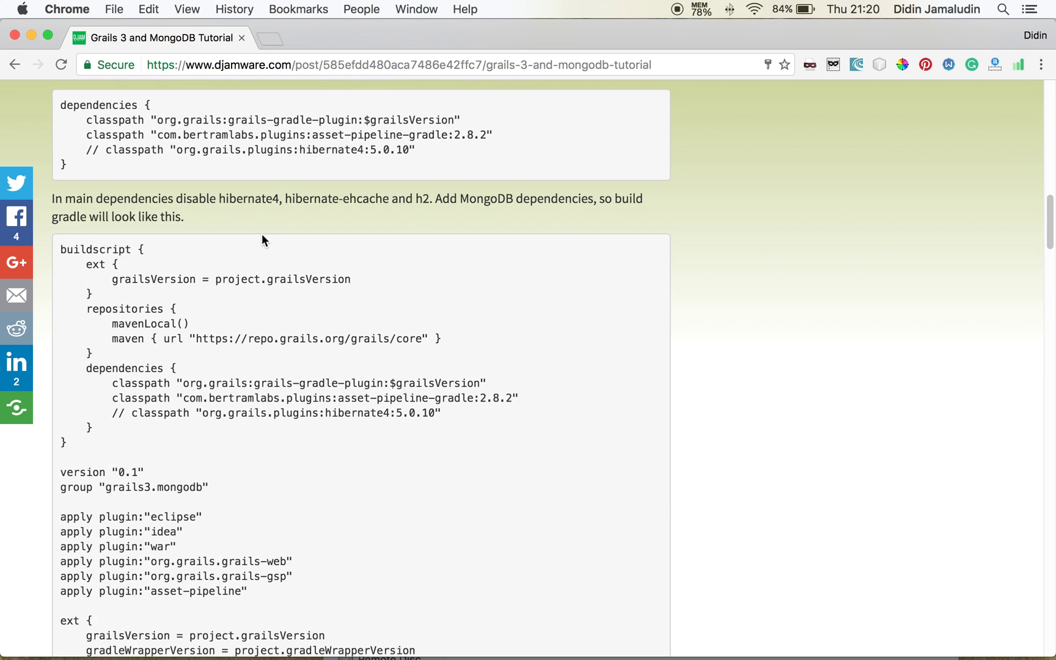
pyautogui.scroll(2, 345, 245)
pyautogui.scroll(2, 346, 245)
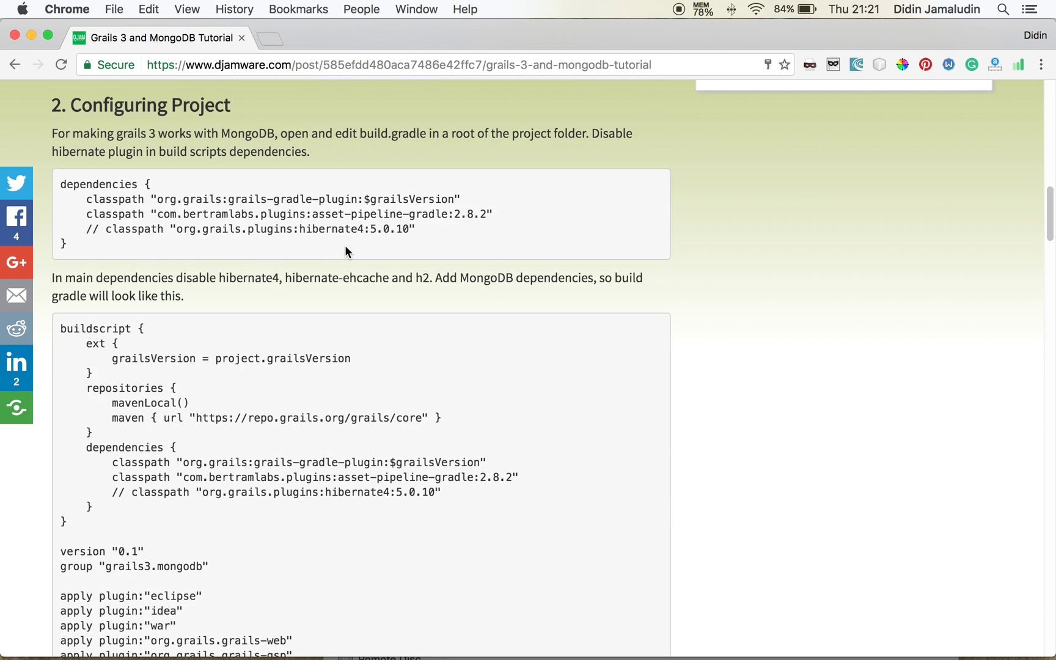
pyautogui.scroll(4, 345, 245)
pyautogui.scroll(-3, 345, 244)
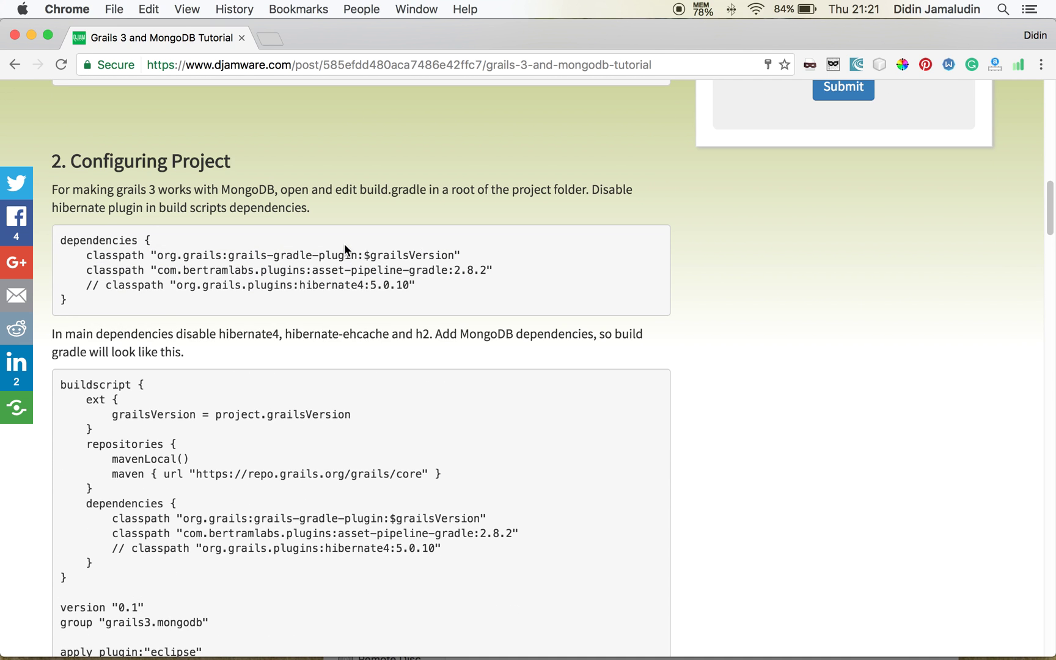
pyautogui.scroll(-3, 344, 245)
pyautogui.scroll(-3, 344, 244)
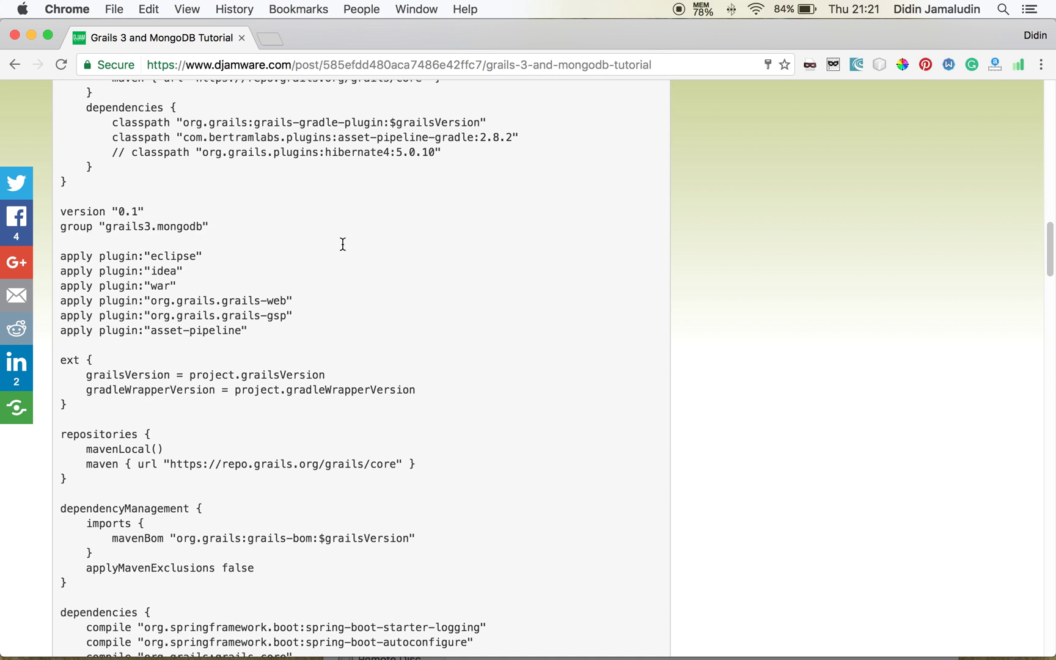
pyautogui.scroll(-2, 342, 244)
pyautogui.scroll(-3, 342, 248)
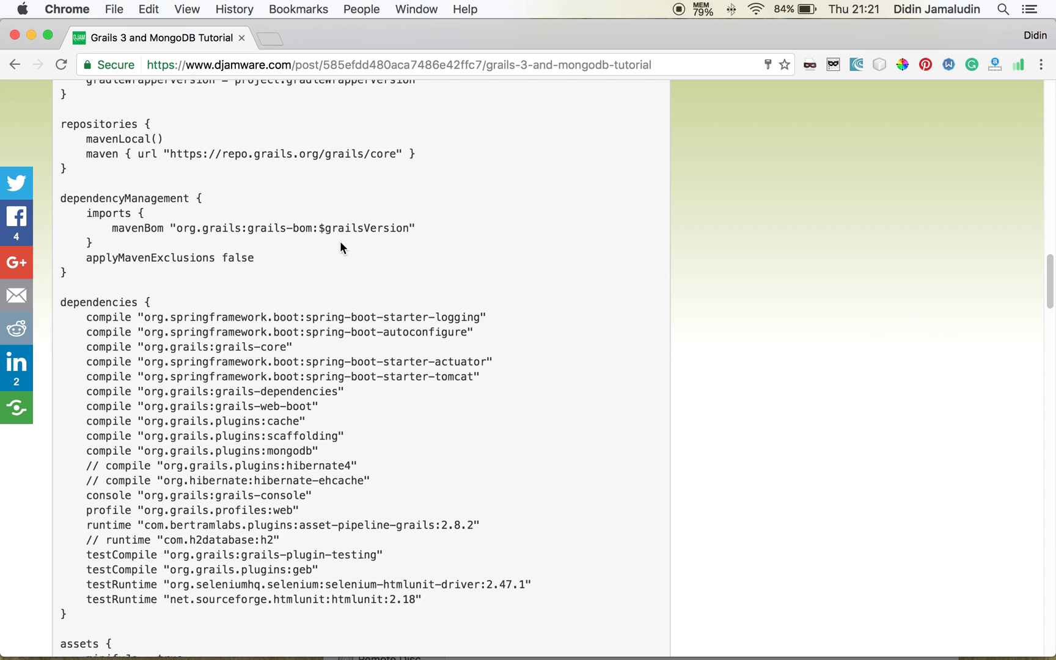
pyautogui.scroll(-1, 340, 246)
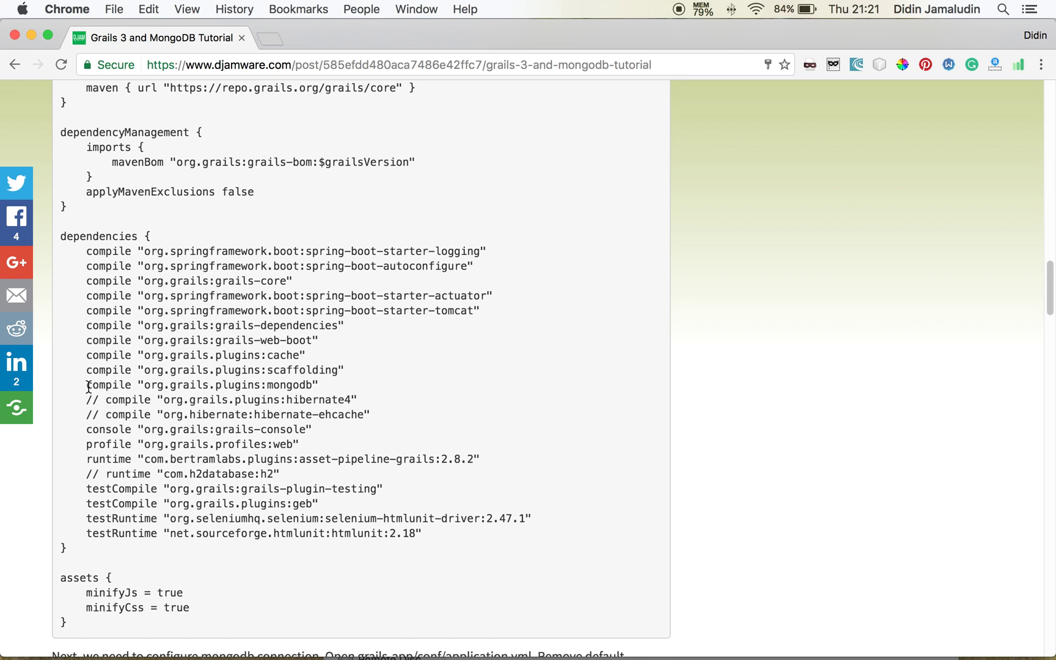
pyautogui.moveTo(89, 388); pyautogui.dragTo(336, 387)
pyautogui.press('super+c')
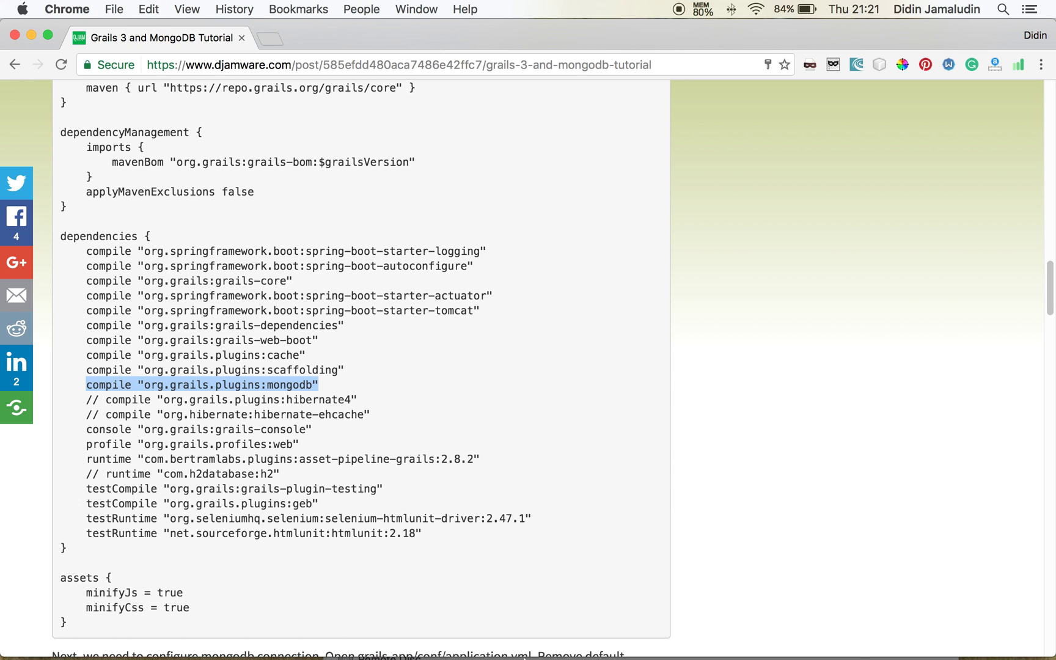
pyautogui.moveTo(371, 652)
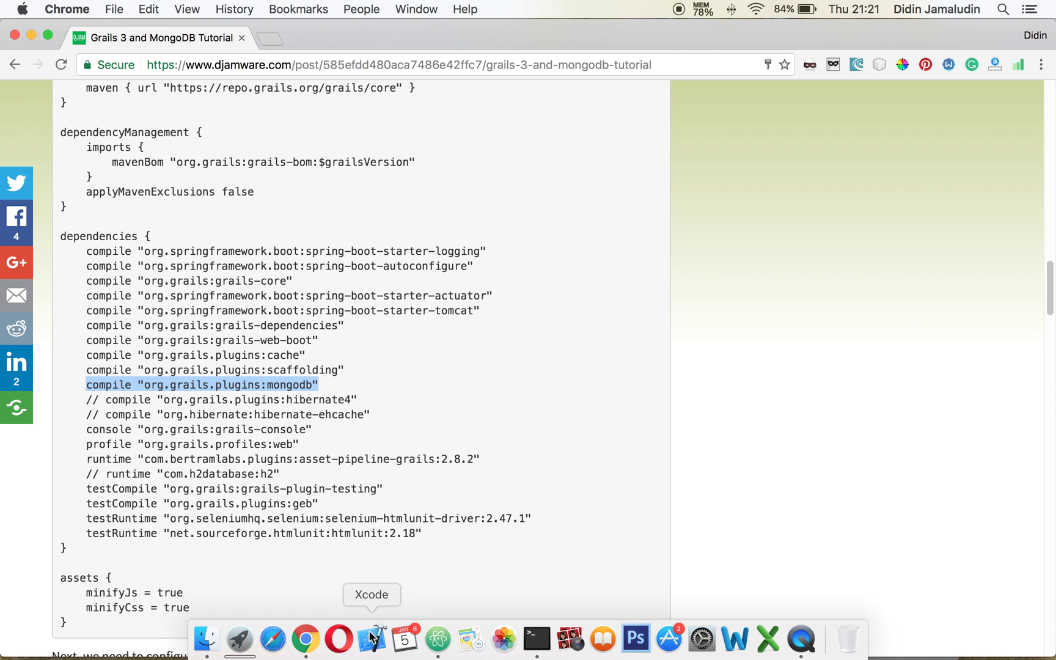
# - Paste the mongodb plugin dependency below the scaffolding dependency and save build.gradle
pyautogui.click(438, 639)
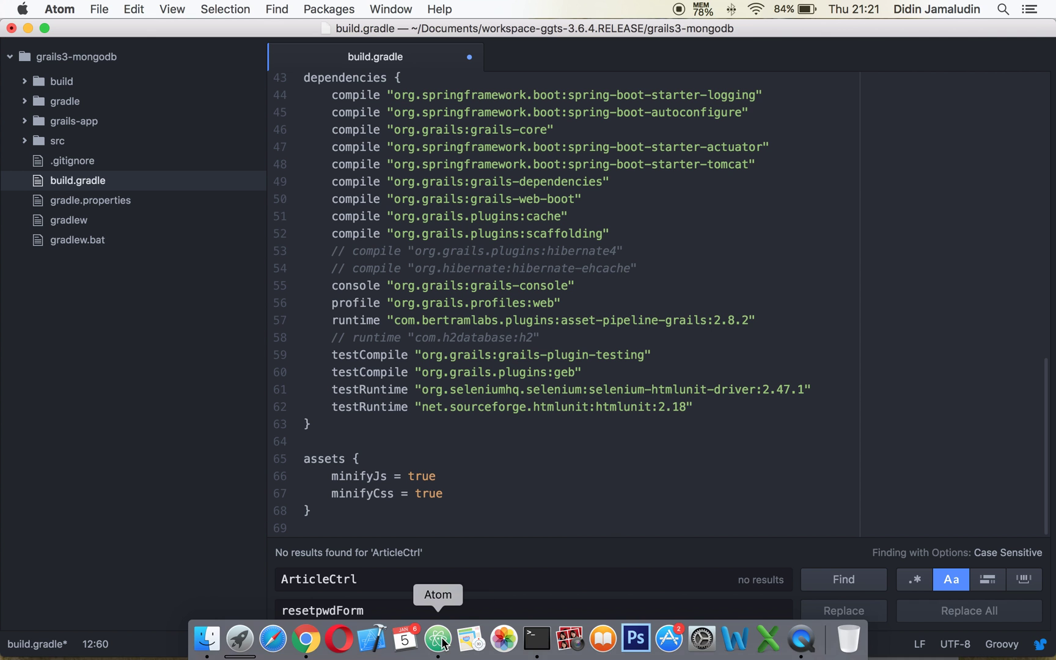
pyautogui.click(622, 233)
pyautogui.press('Return')
pyautogui.press('super+v')
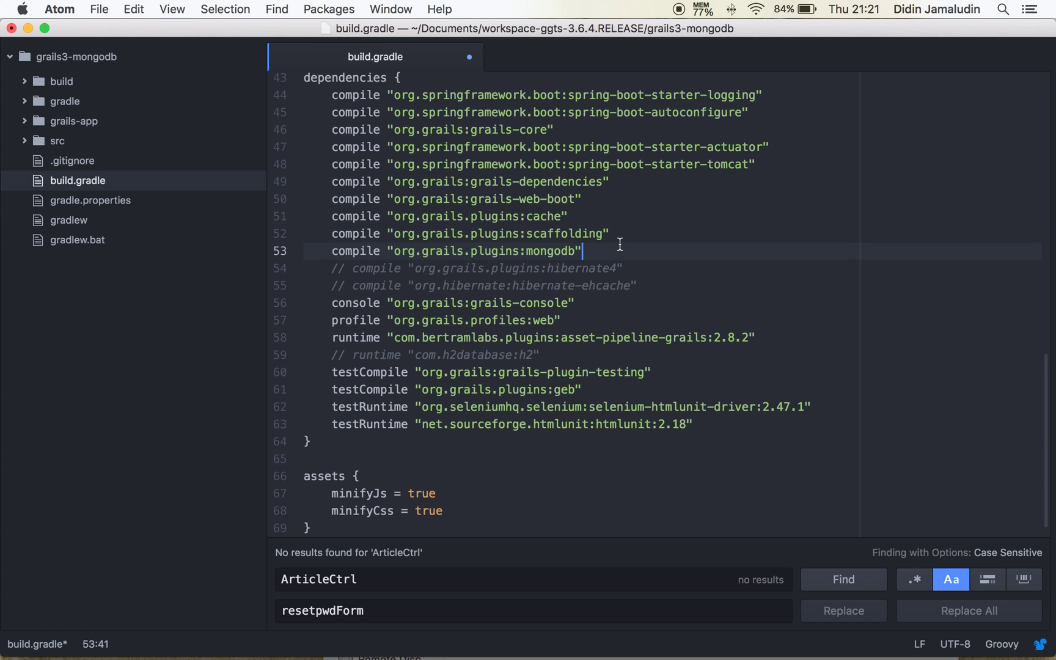
pyautogui.press('super+s')
# - Open grails-app/conf/application.yml in Atom
pyautogui.click(24, 121)
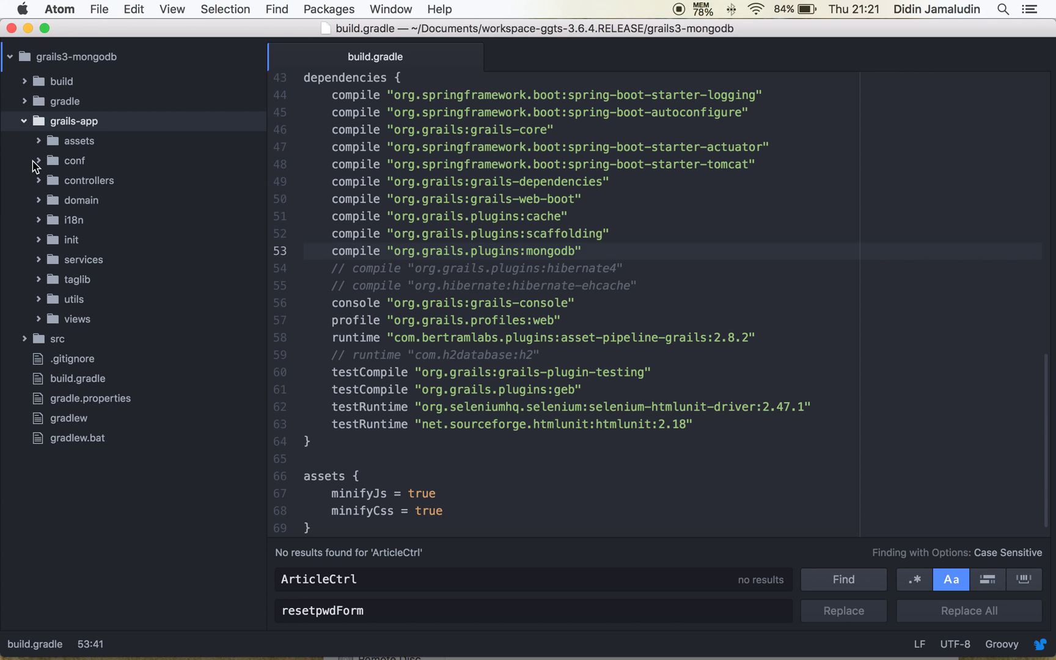
pyautogui.click(35, 160)
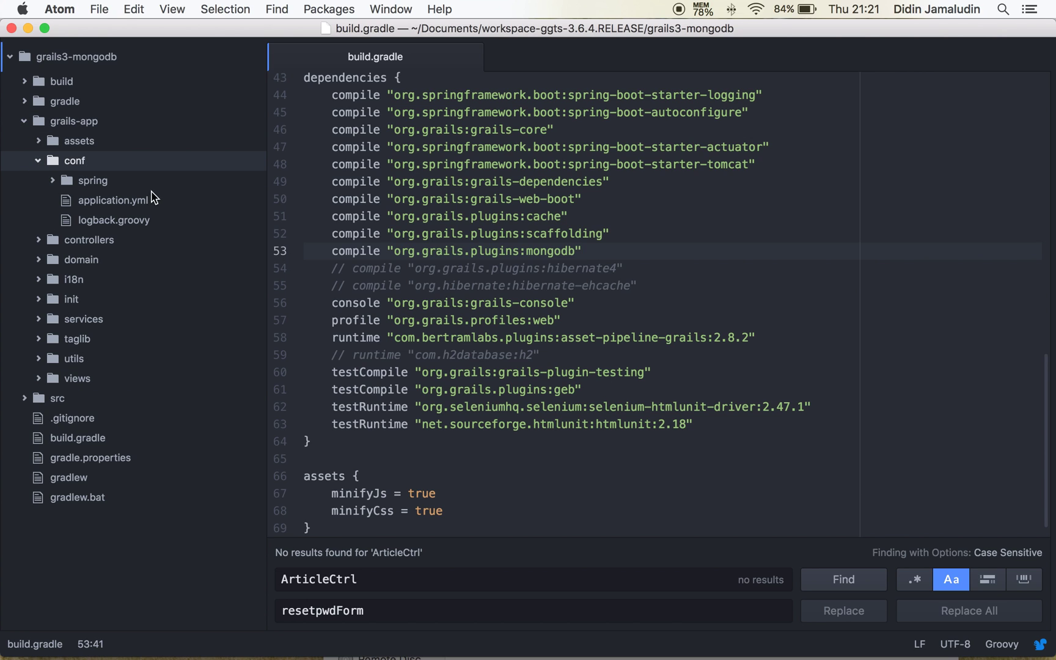
pyautogui.click(105, 207)
pyautogui.doubleClick(105, 207)
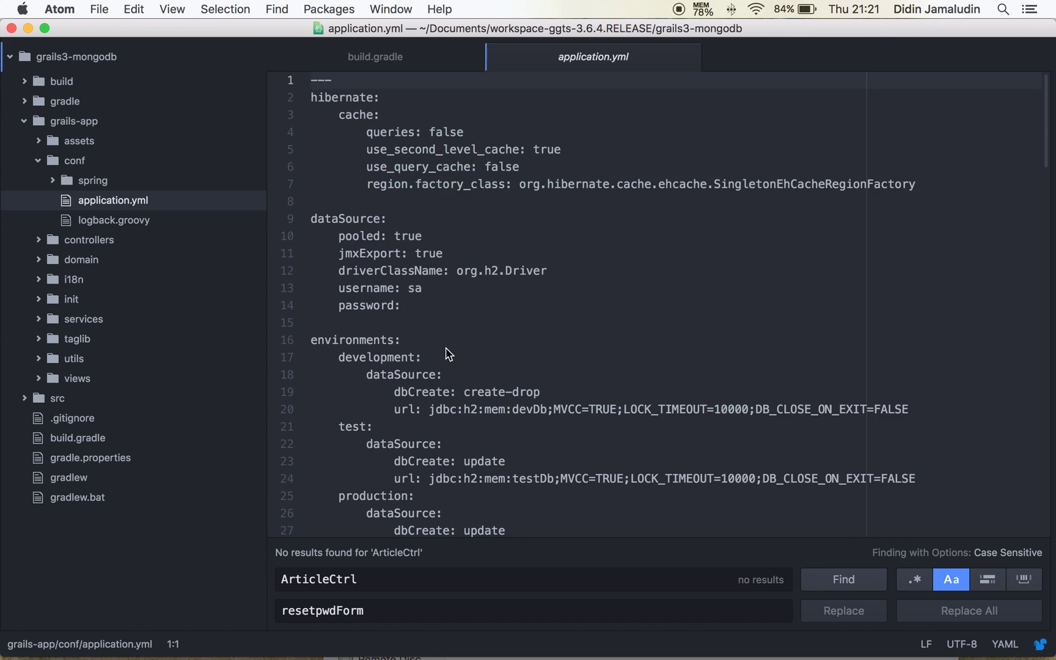
pyautogui.scroll(-5, 551, 331)
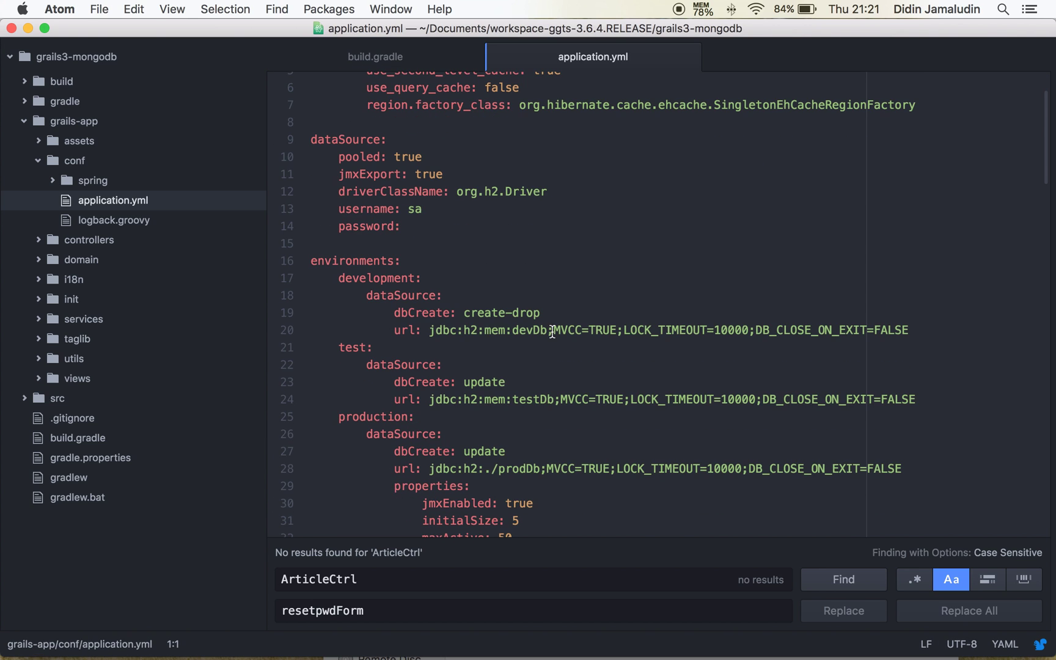
pyautogui.scroll(5, 552, 330)
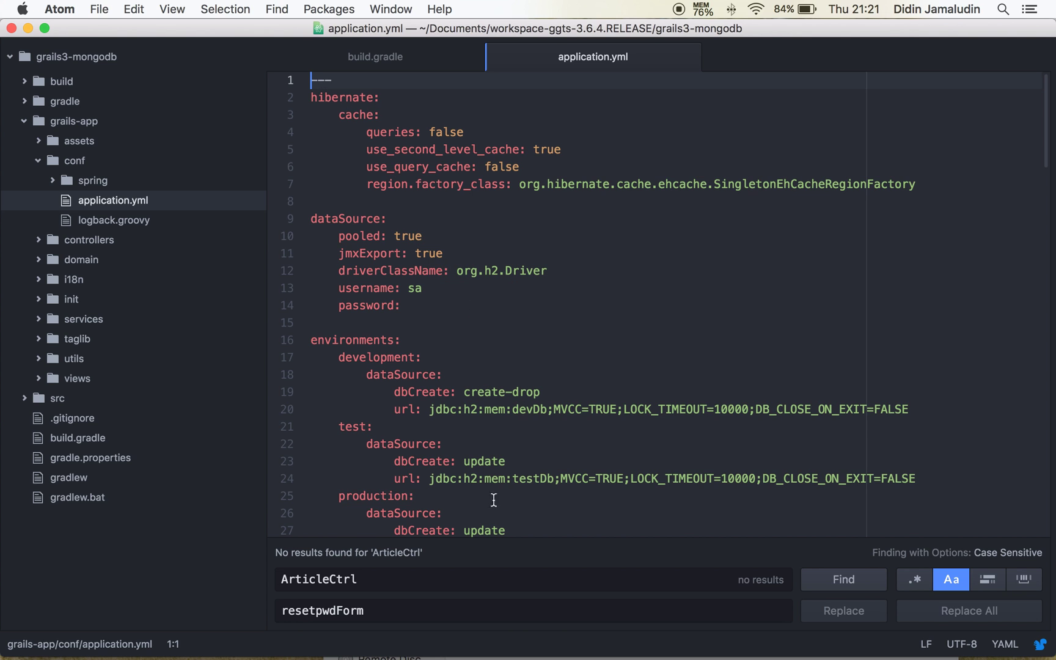
# - Copy the tutorial's MongoDB environments config block
pyautogui.moveTo(528, 658)
pyautogui.click(312, 637)
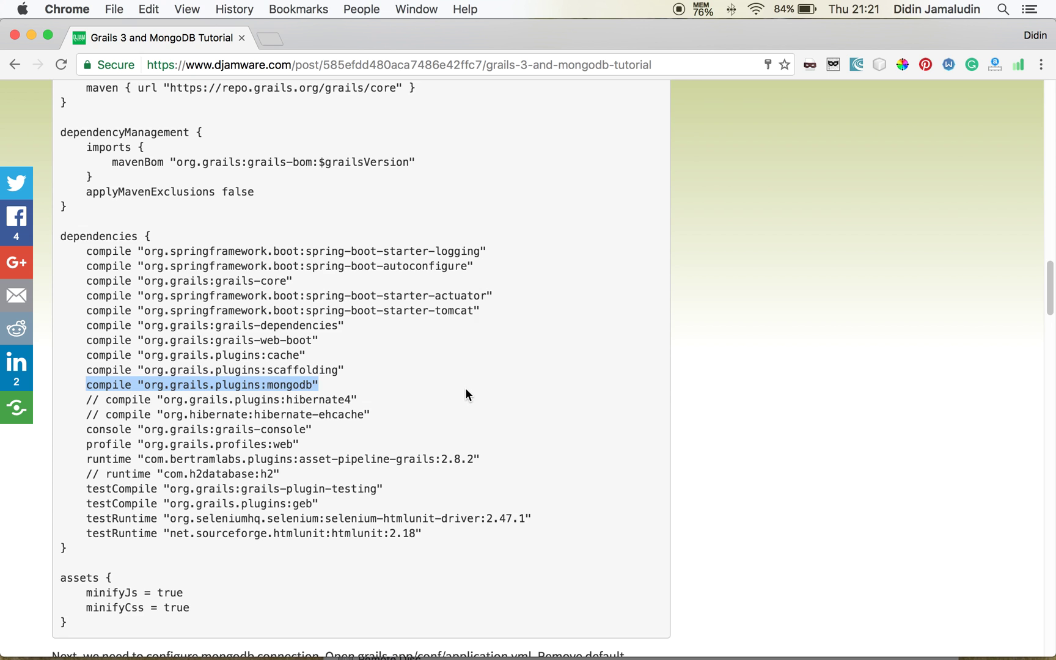
pyautogui.scroll(-5, 466, 394)
pyautogui.scroll(-2, 465, 394)
pyautogui.scroll(-2, 466, 394)
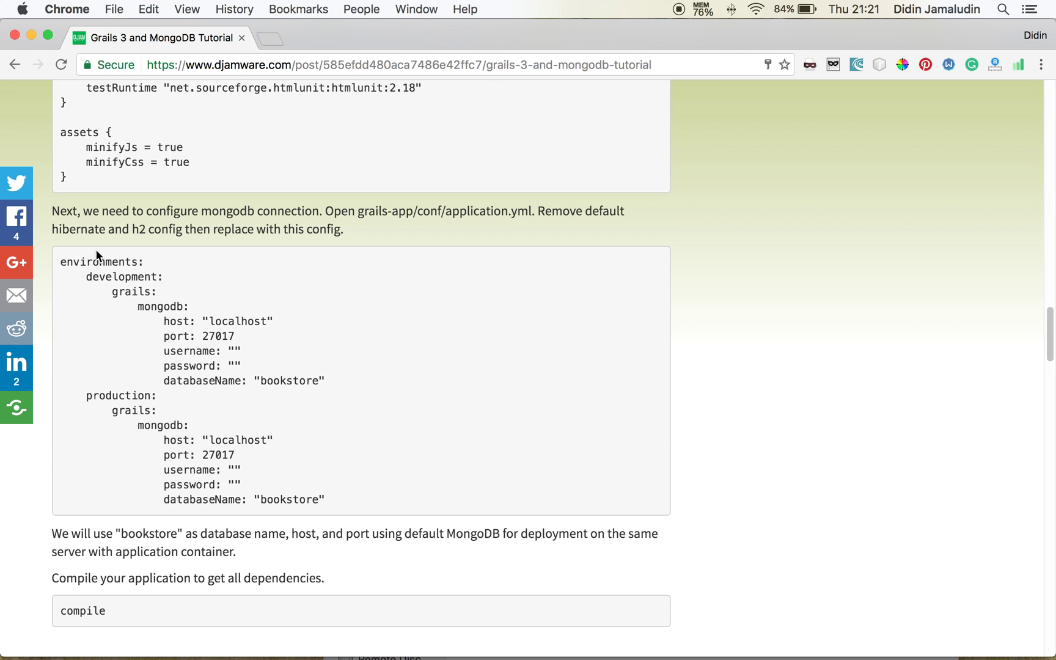
pyautogui.moveTo(61, 261); pyautogui.dragTo(346, 503)
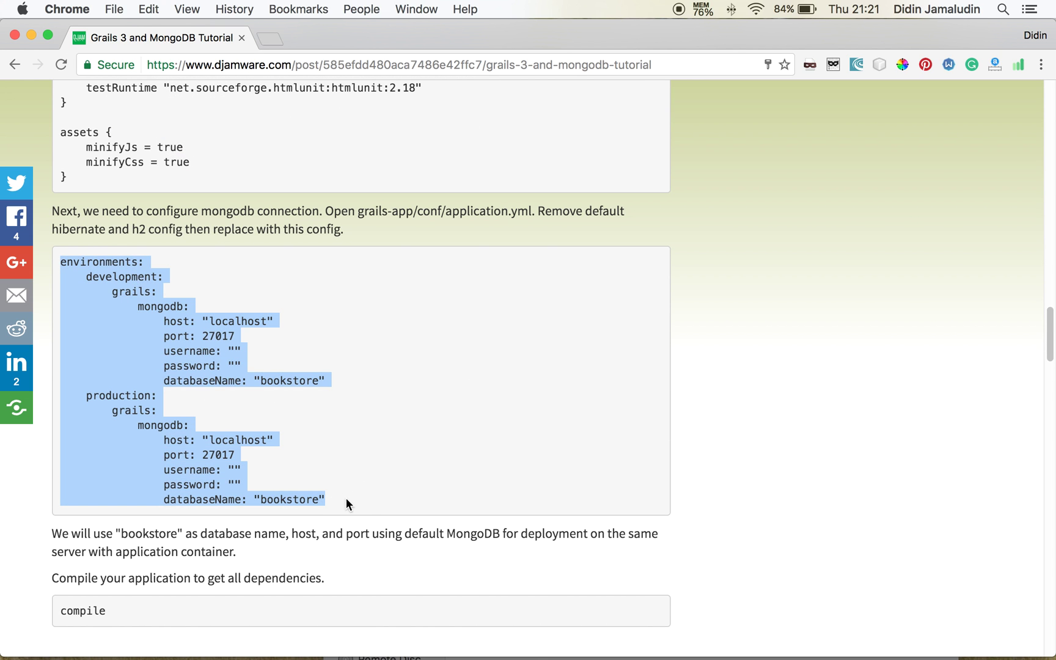
pyautogui.press('super+c')
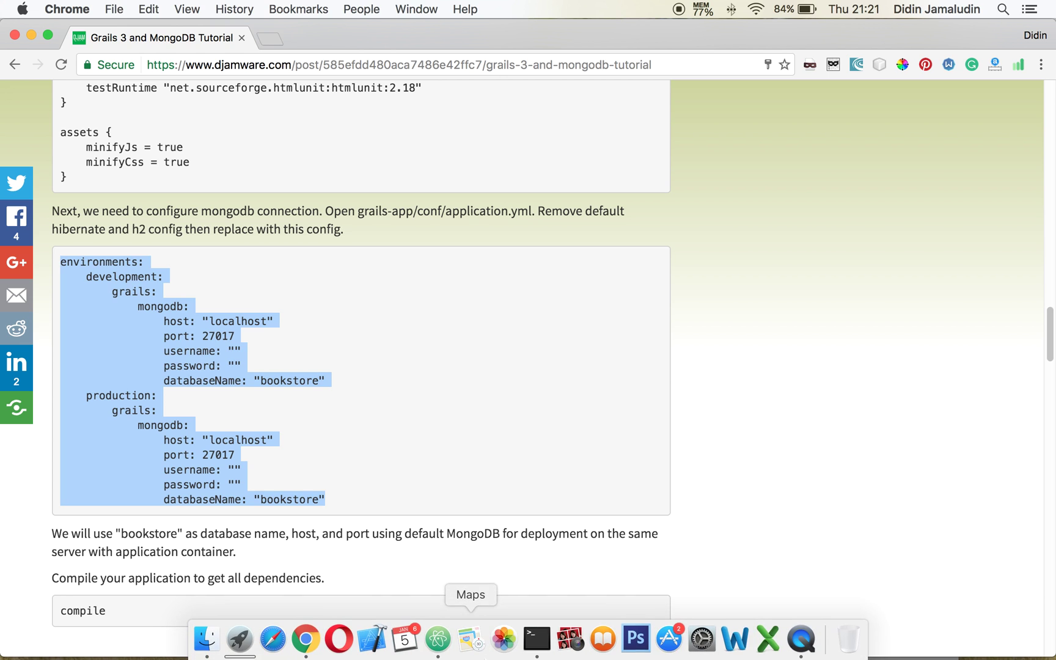
# - Paste the MongoDB environments config over lines 2–46 of application.yml
pyautogui.click(437, 638)
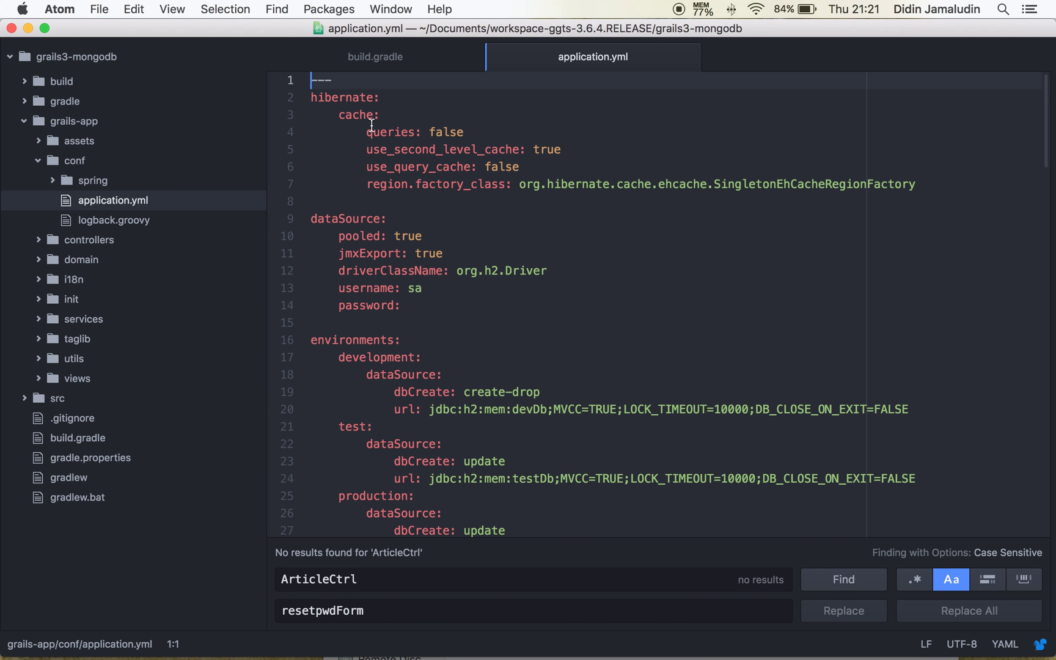
pyautogui.moveTo(310, 96); pyautogui.dragTo(421, 315)
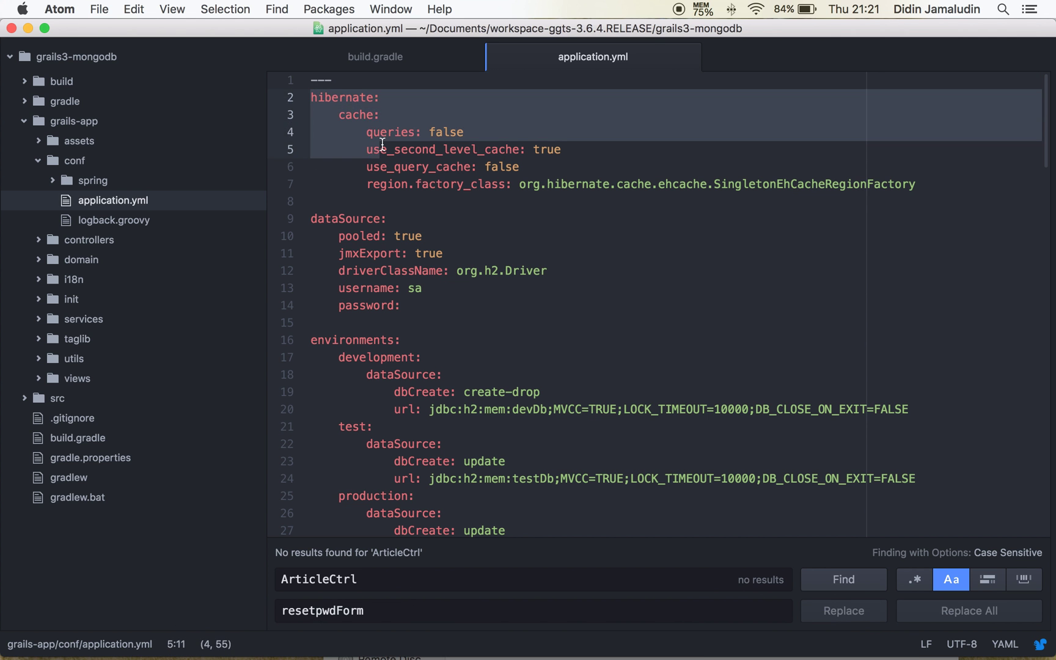
pyautogui.scroll(-3, 422, 314)
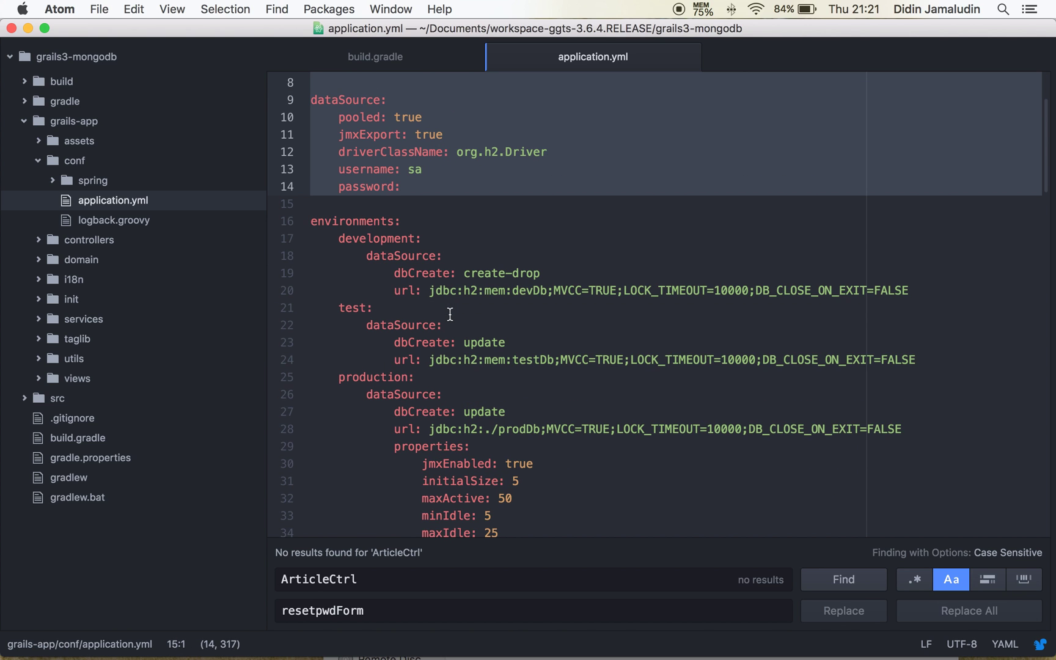
pyautogui.scroll(-2, 437, 315)
pyautogui.scroll(-2, 445, 315)
pyautogui.scroll(-6, 449, 317)
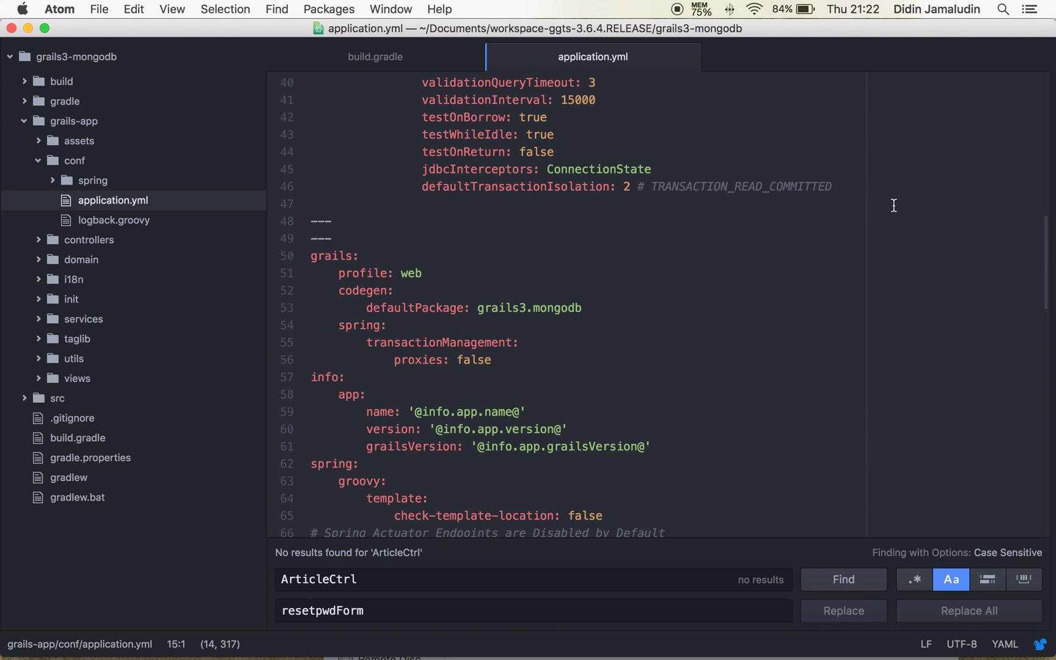
pyautogui.keyDown('shift'); pyautogui.click(852, 188); pyautogui.keyUp('shift')
pyautogui.scroll(6, 507, 174)
pyautogui.scroll(5, 508, 174)
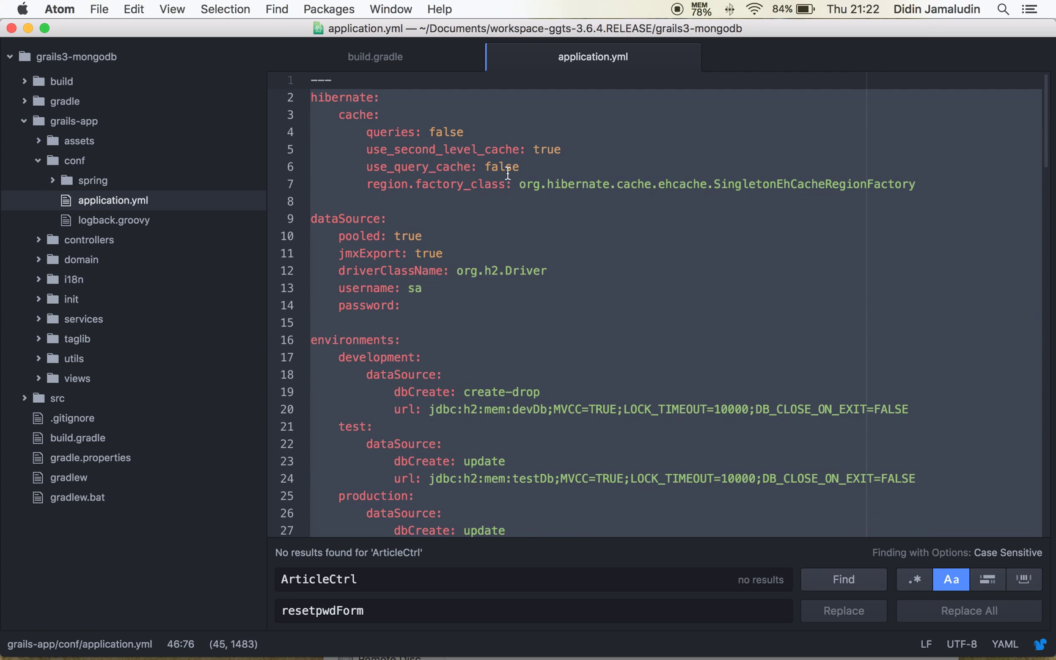
pyautogui.press('super+v')
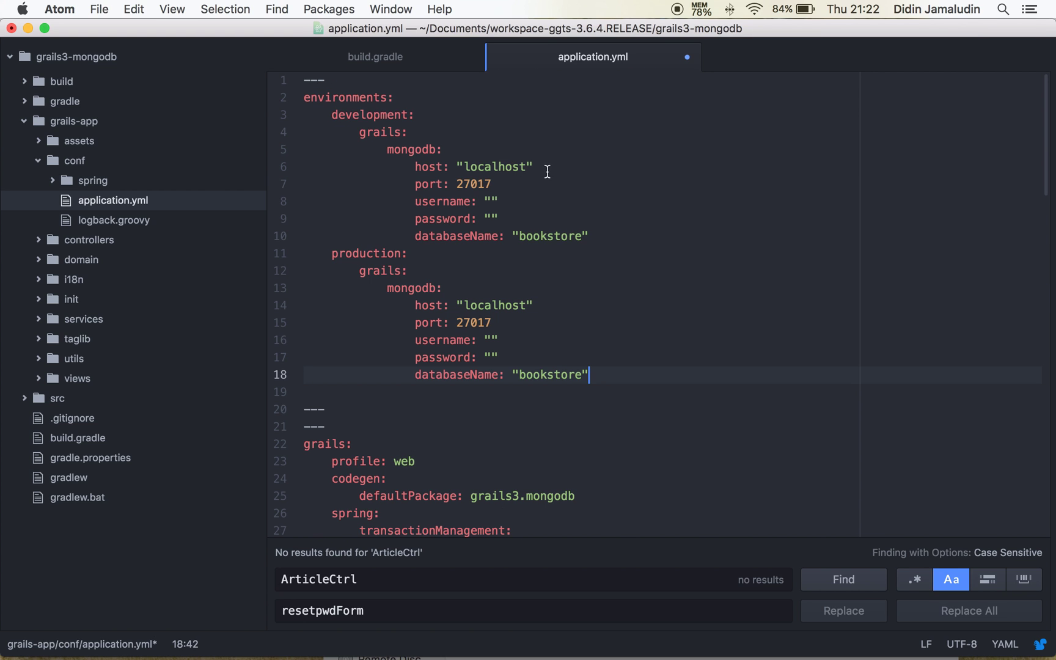
pyautogui.scroll(-3, 589, 260)
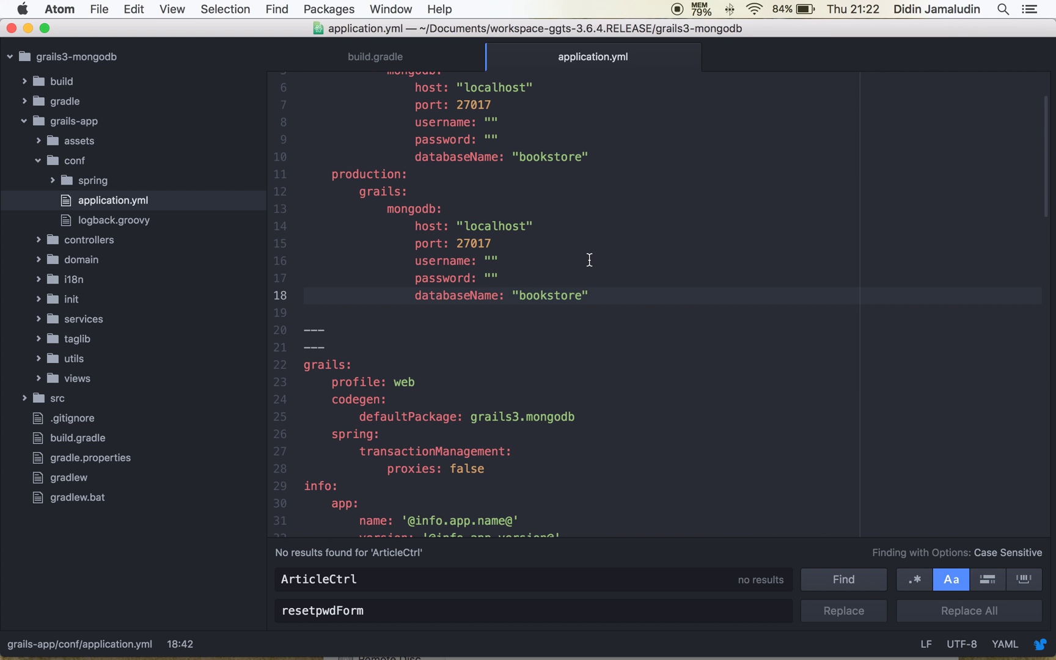
pyautogui.scroll(3, 589, 260)
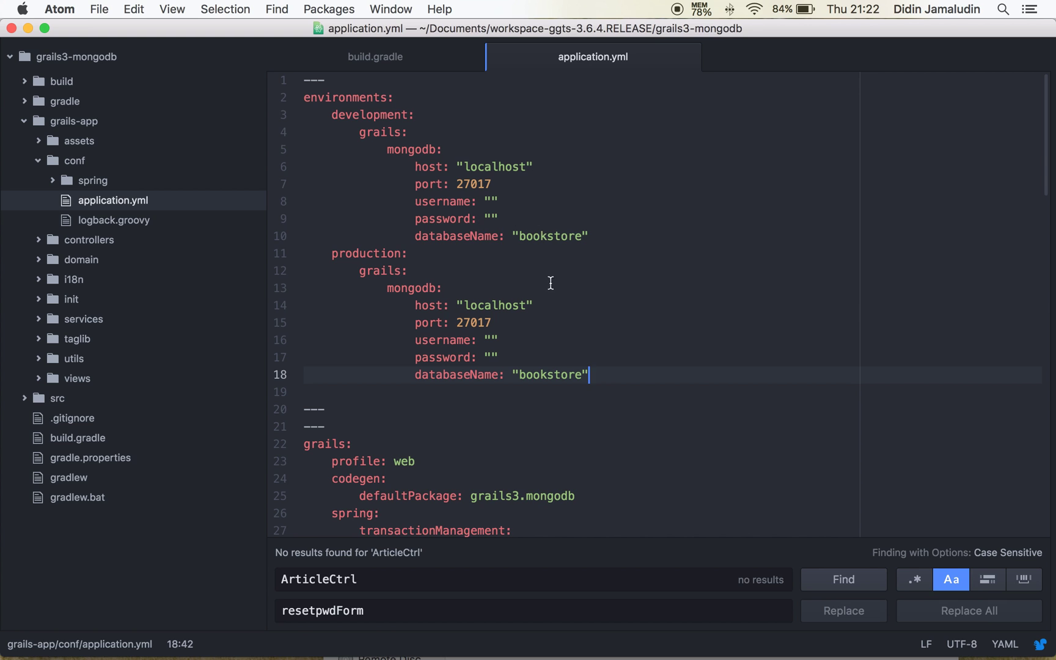
pyautogui.scroll(-3, 532, 345)
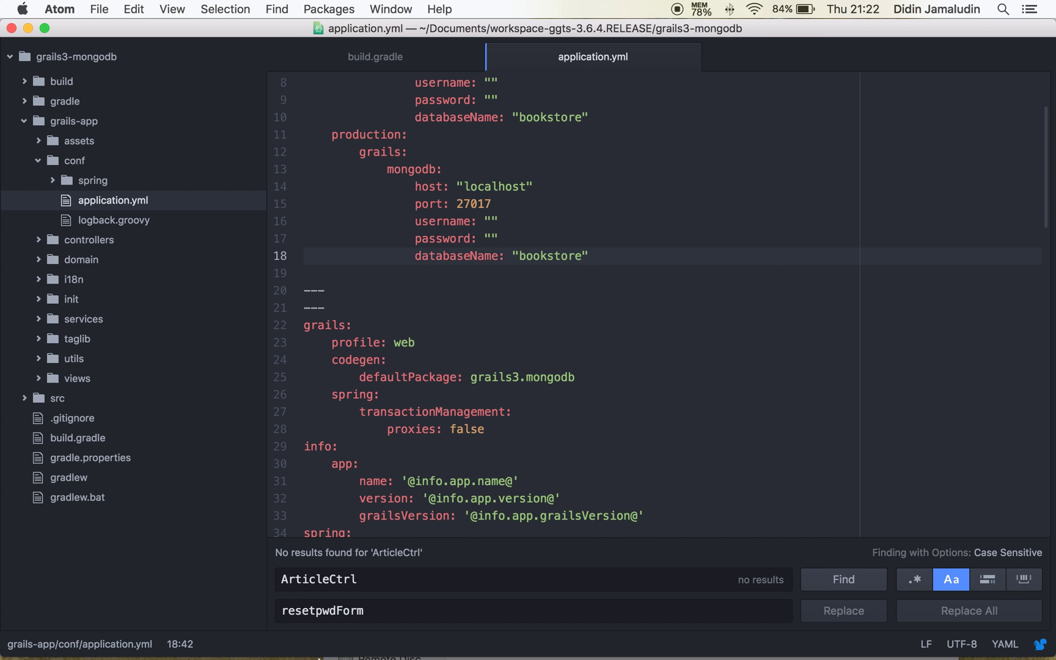
pyautogui.scroll(3, 504, 448)
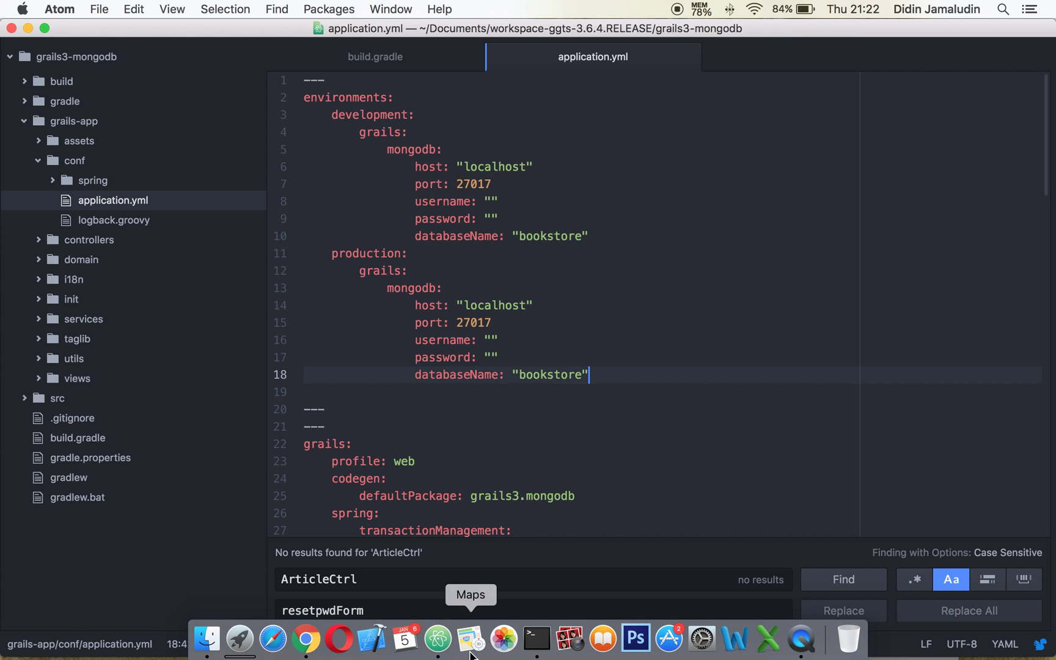
# - Check mongod output in Terminal's bash tab, then return to the grails session and tutorial
pyautogui.click(542, 641)
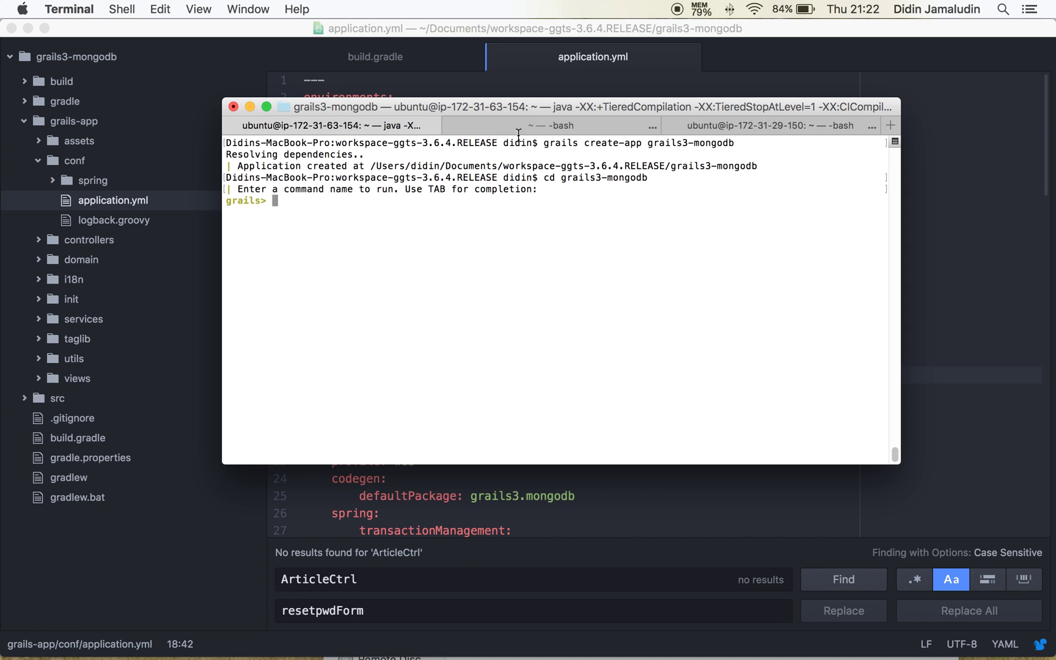
pyautogui.click(540, 125)
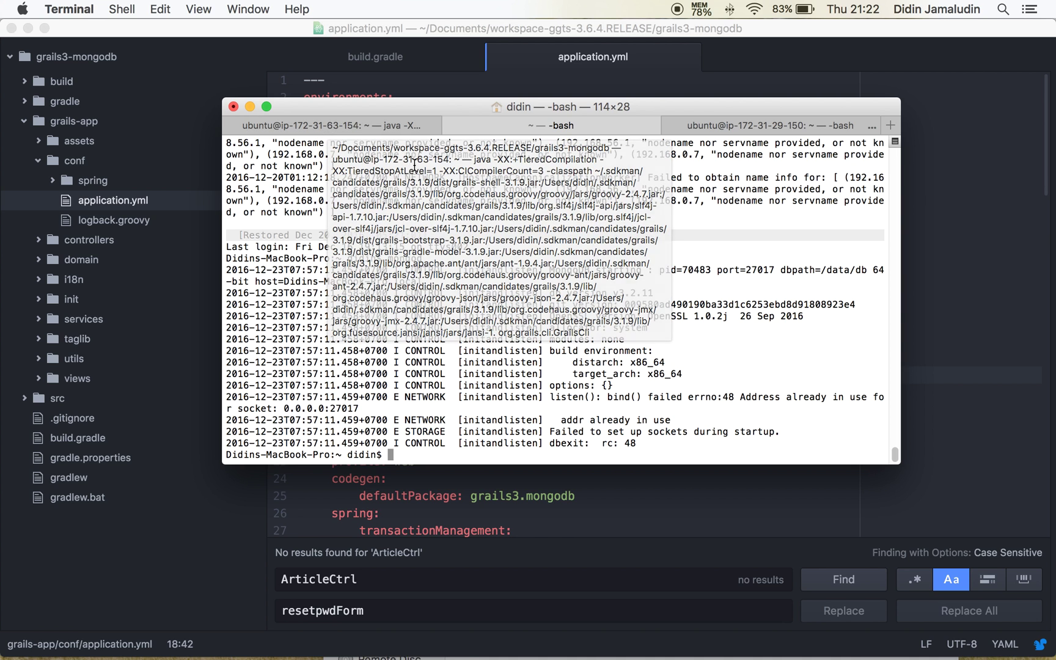
pyautogui.click(350, 126)
pyautogui.click(953, 380)
pyautogui.moveTo(320, 657)
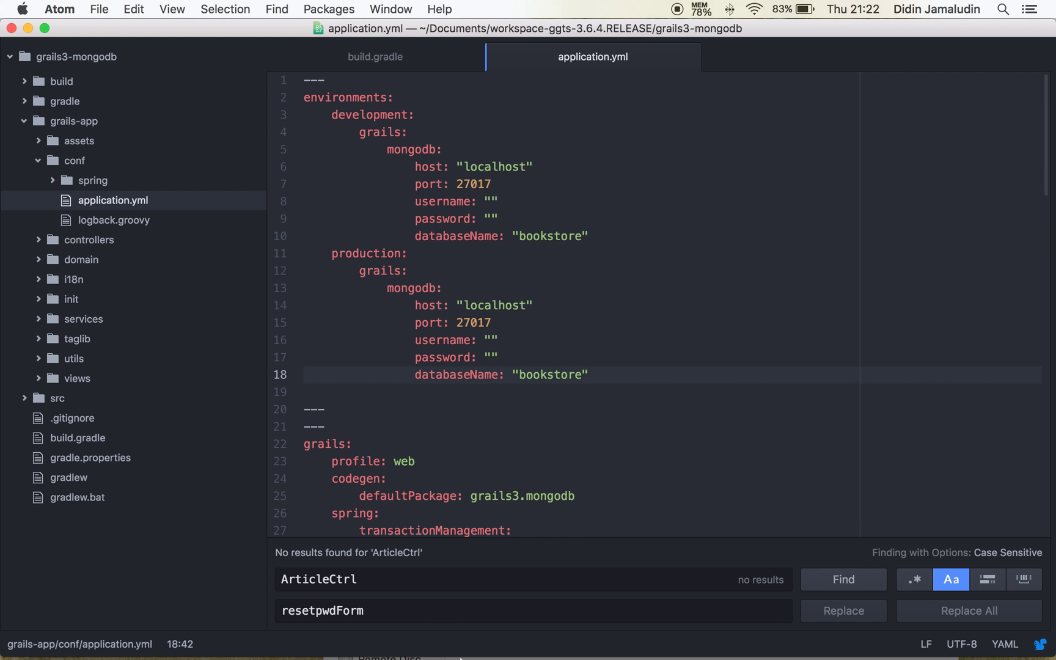
pyautogui.click(305, 640)
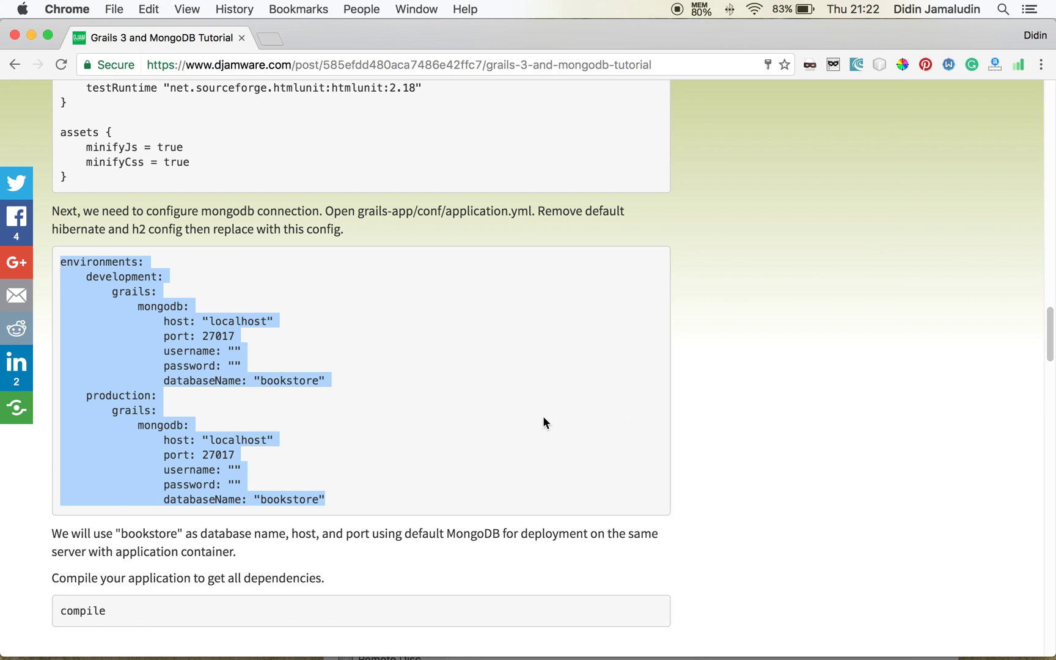
# - Copy 'compile' from the tutorial and run it at the grails> prompt
pyautogui.click(577, 341)
pyautogui.scroll(-3, 578, 341)
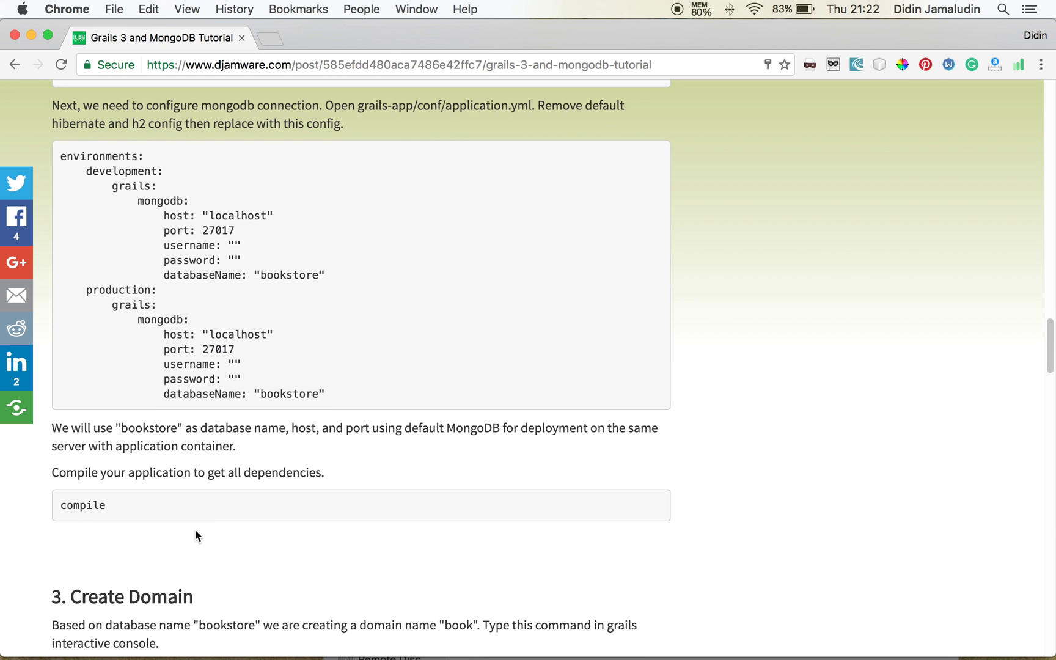
pyautogui.moveTo(519, 657)
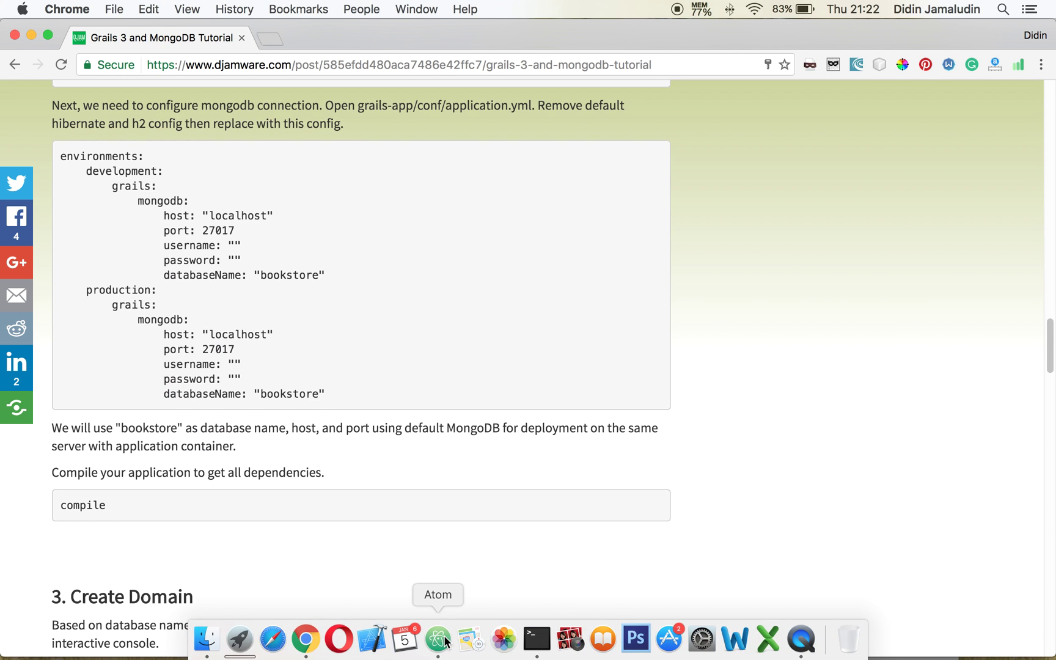
pyautogui.click(437, 639)
pyautogui.click(306, 640)
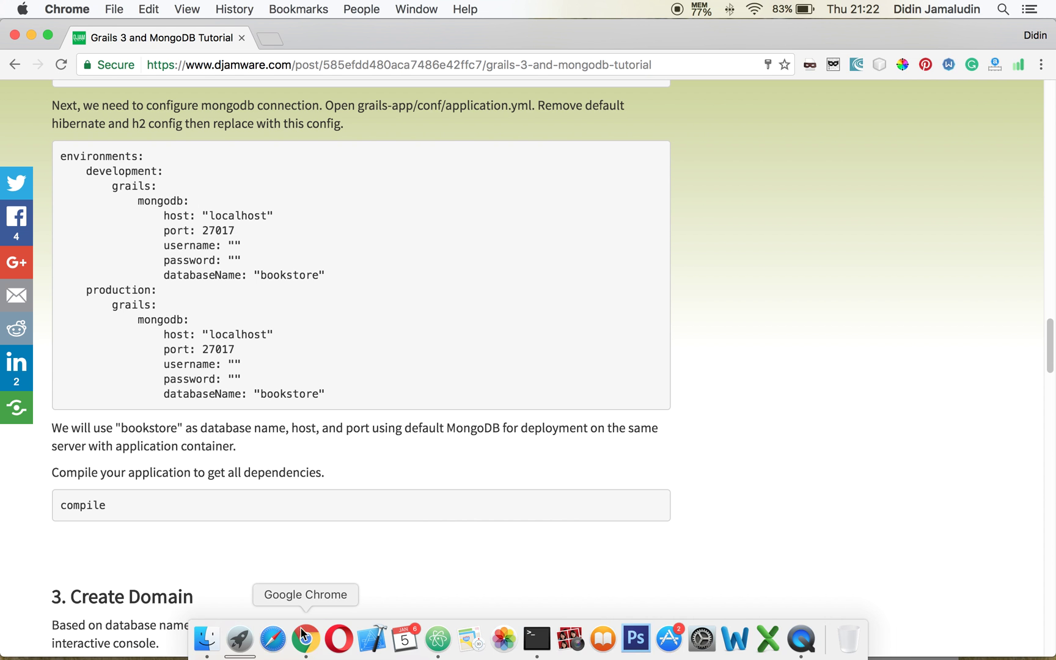
pyautogui.doubleClick(85, 505)
pyautogui.press('super+c')
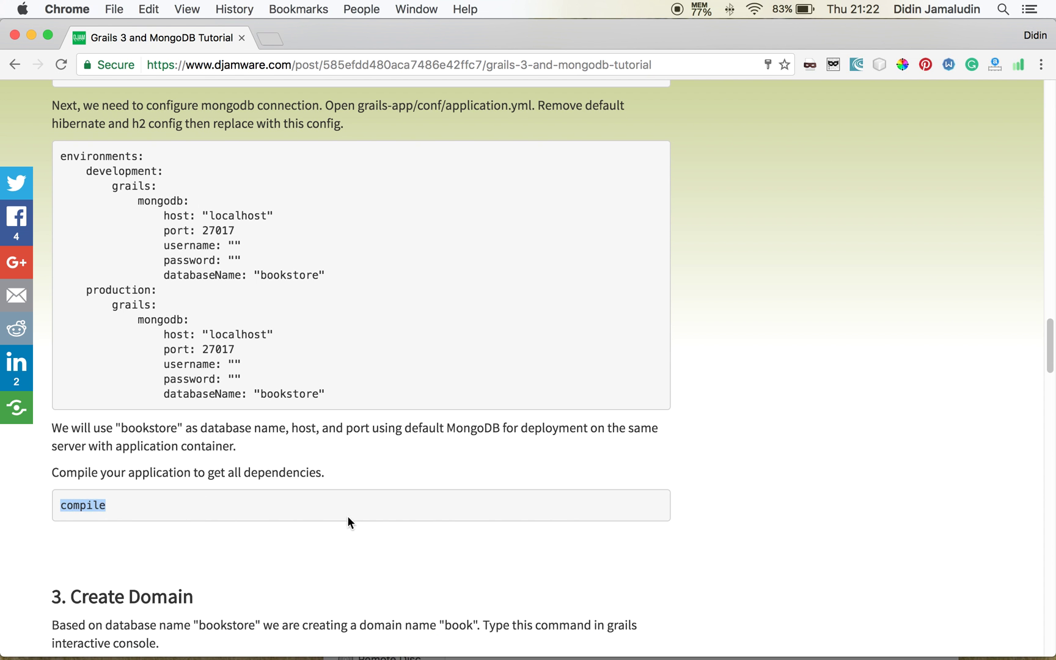
pyautogui.click(523, 644)
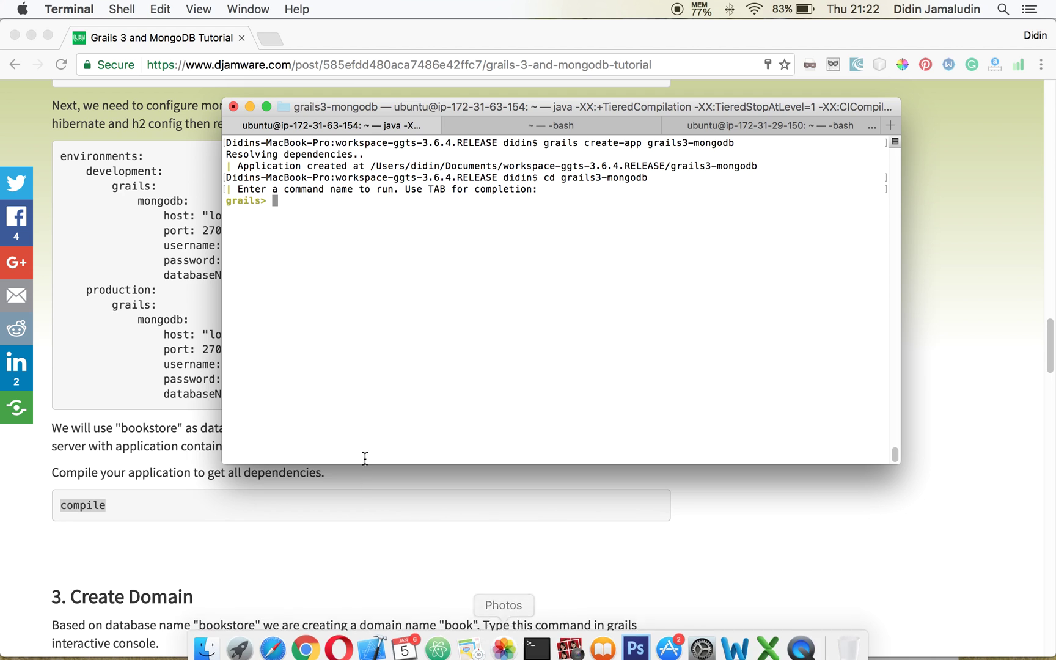
pyautogui.press('super+v')
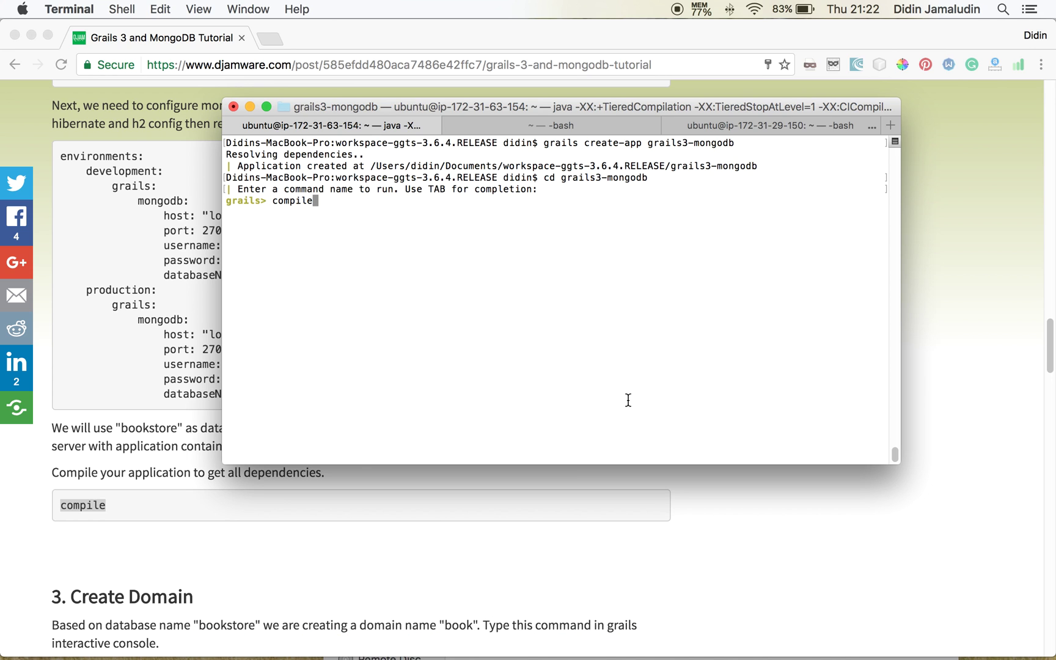
pyautogui.press('Return')
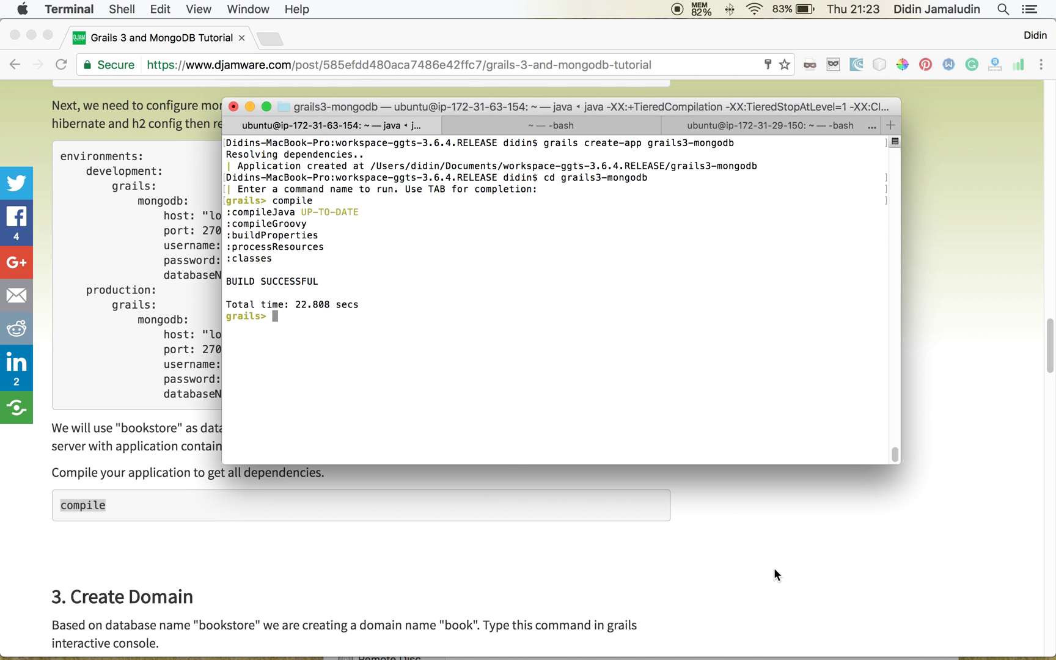
# - Copy the 'create-domain-class com.bookstore.Book' command from the tutorial's Create Domain section
pyautogui.click(739, 536)
pyautogui.scroll(-5, 586, 449)
pyautogui.scroll(-2, 587, 450)
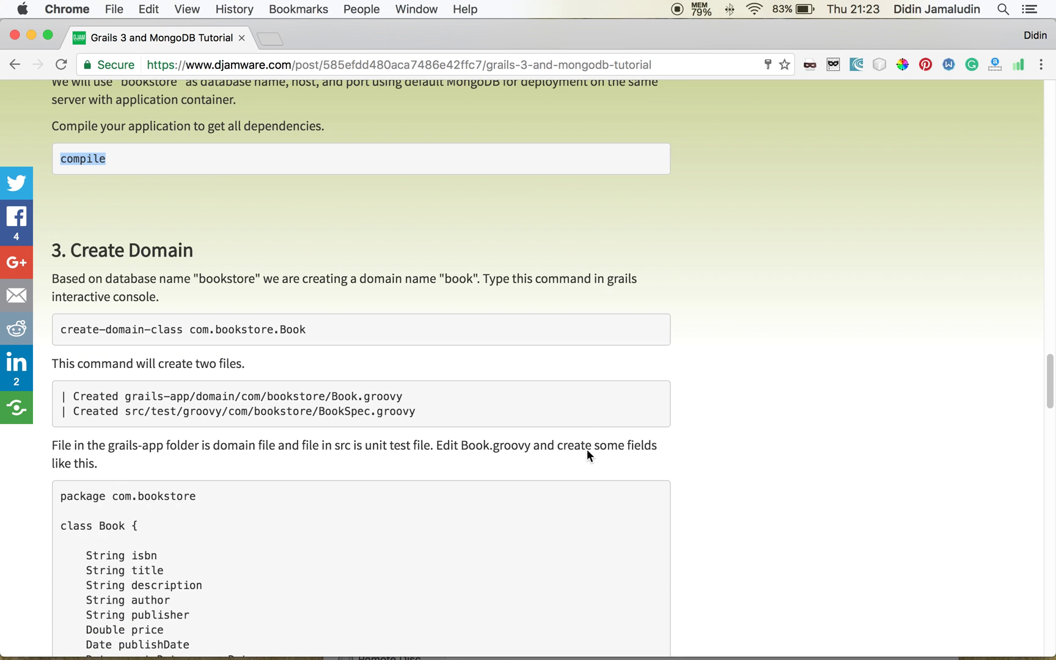
pyautogui.scroll(-2, 576, 462)
pyautogui.scroll(-2, 578, 460)
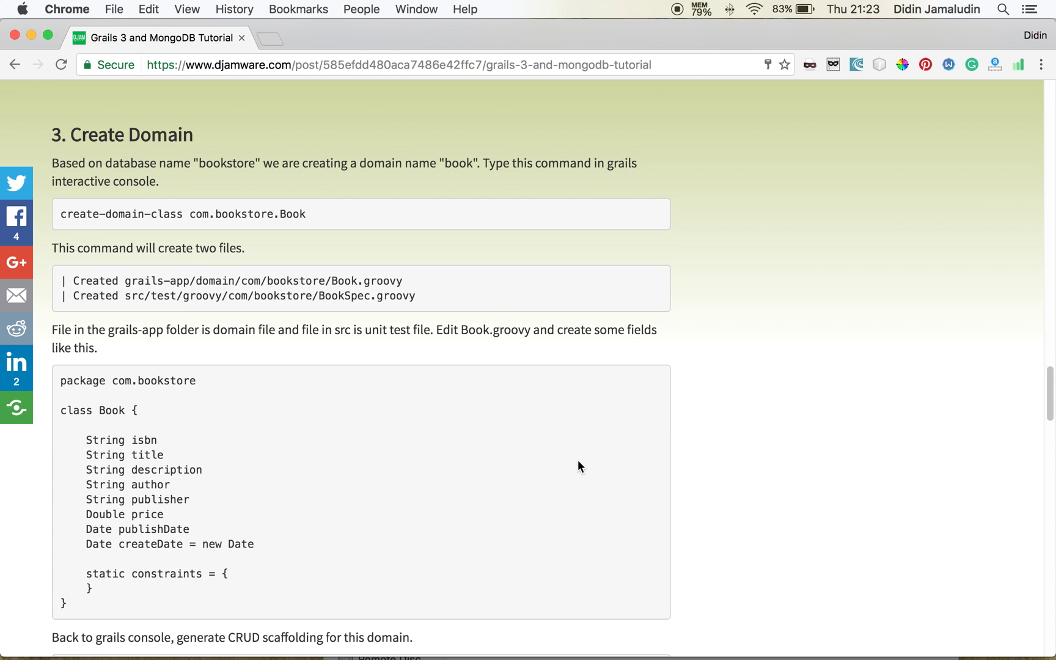
pyautogui.scroll(-1, 276, 264)
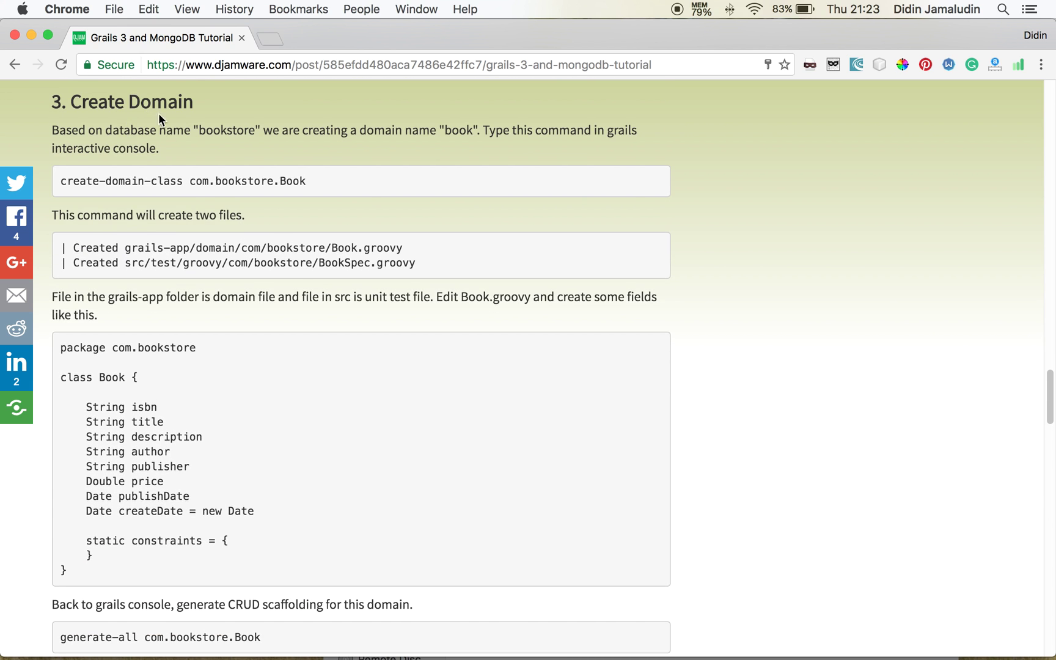
pyautogui.scroll(-1, 309, 261)
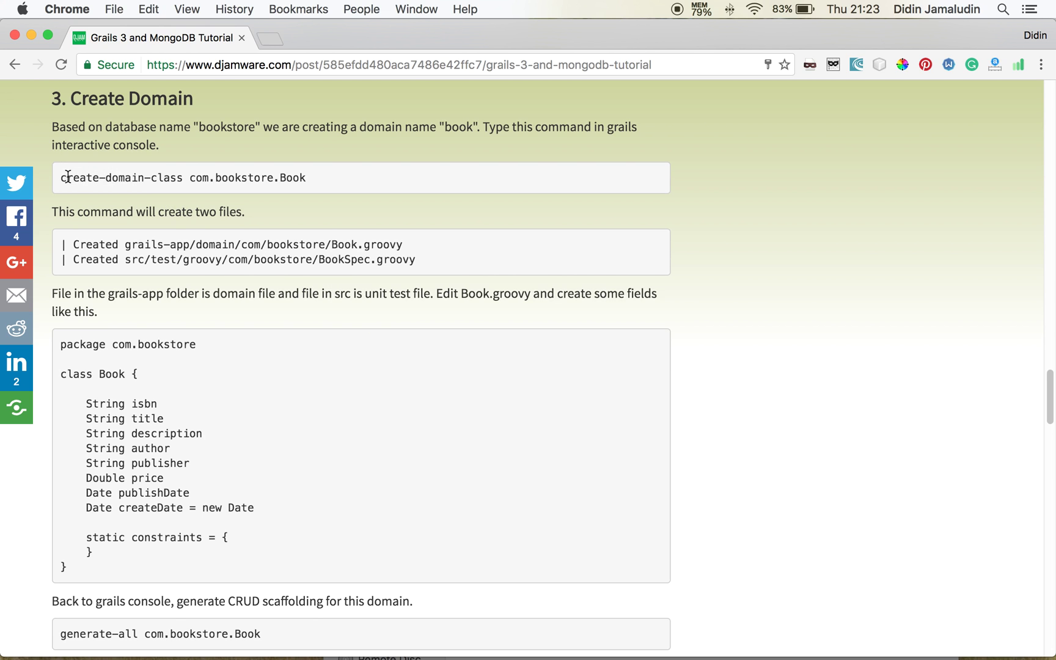
pyautogui.moveTo(68, 177); pyautogui.dragTo(306, 176)
pyautogui.press('super+c')
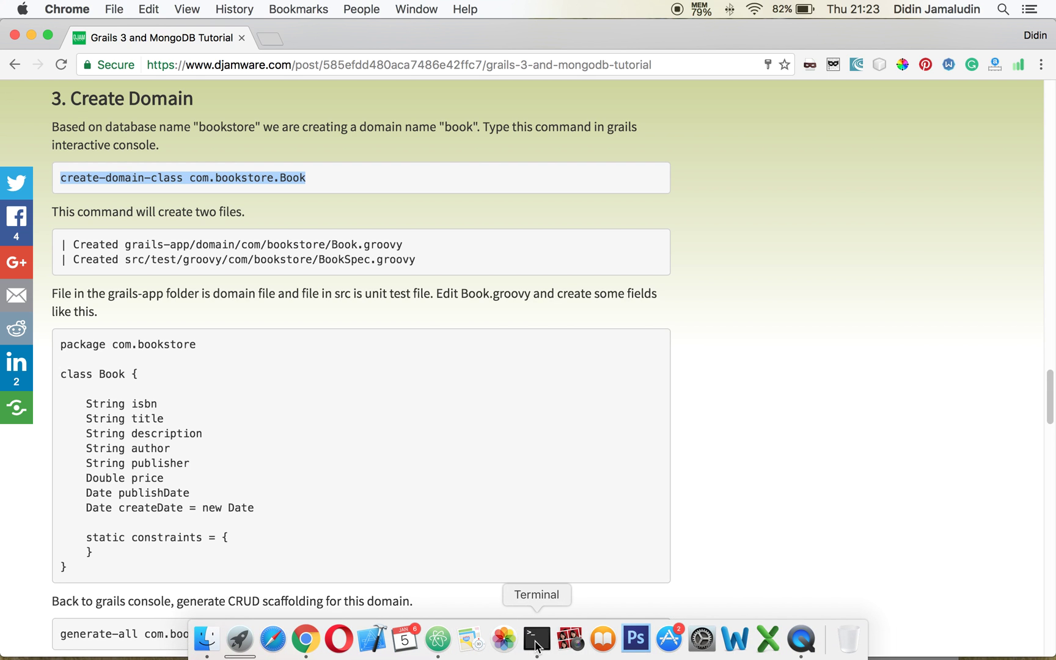
pyautogui.click(536, 644)
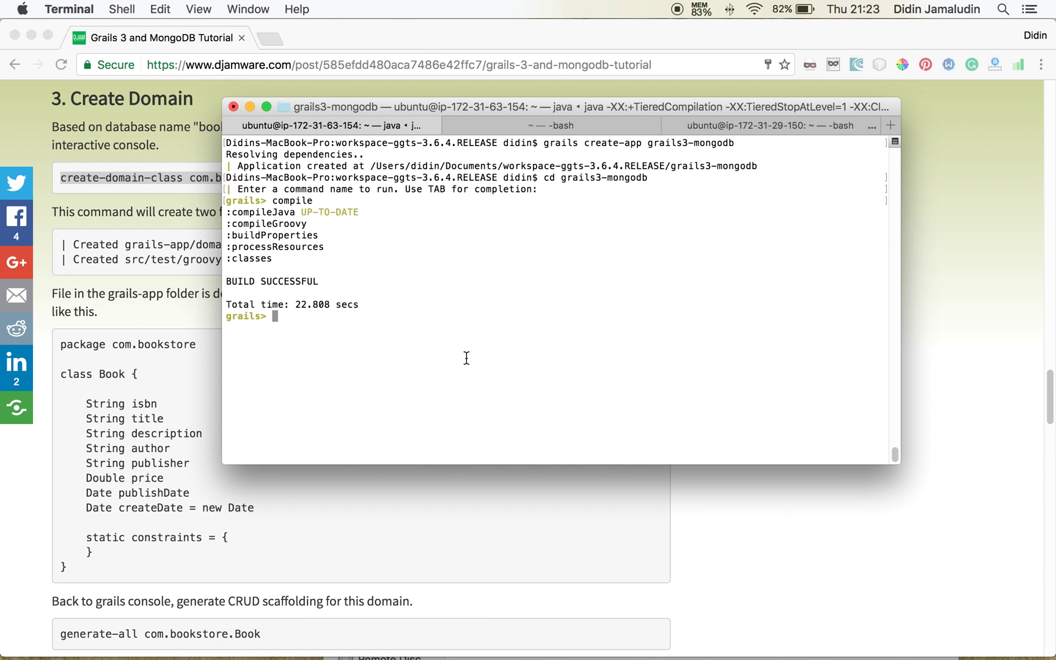
# - Run create-domain-class for com.bookstore.Book, then open domain/com/bookstore/Book.groovy in Atom
pyautogui.press('super+v')
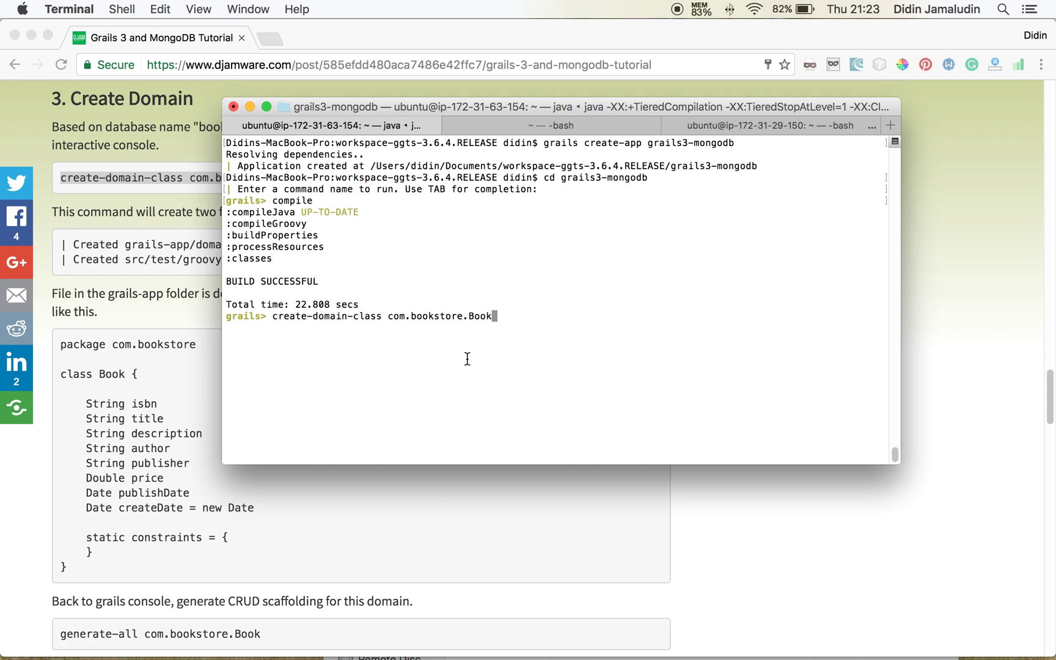
pyautogui.press('Return')
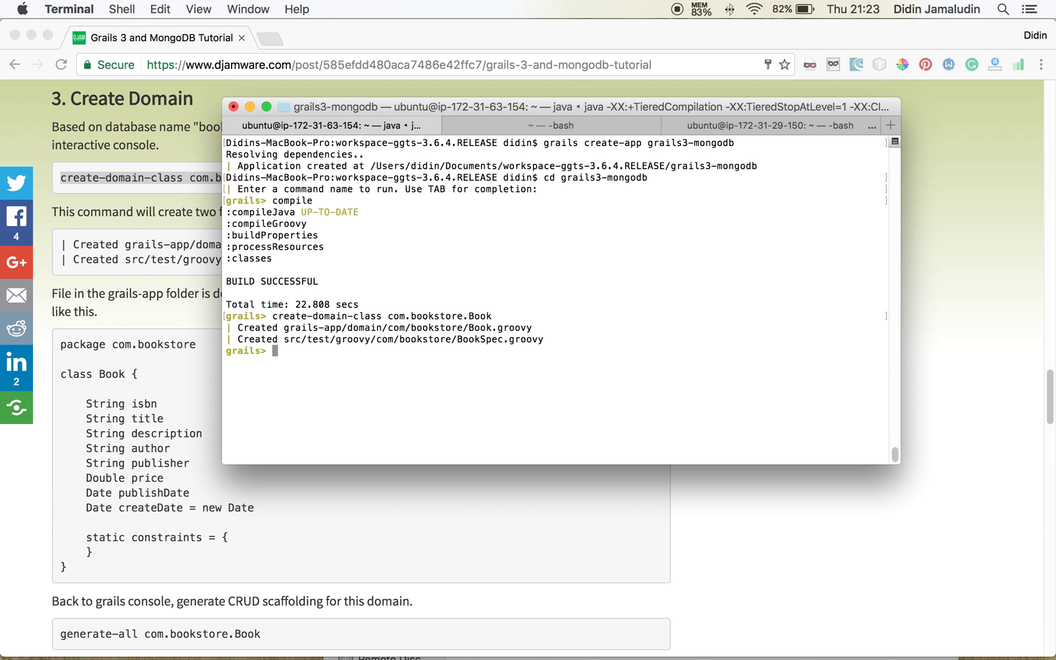
pyautogui.moveTo(411, 652)
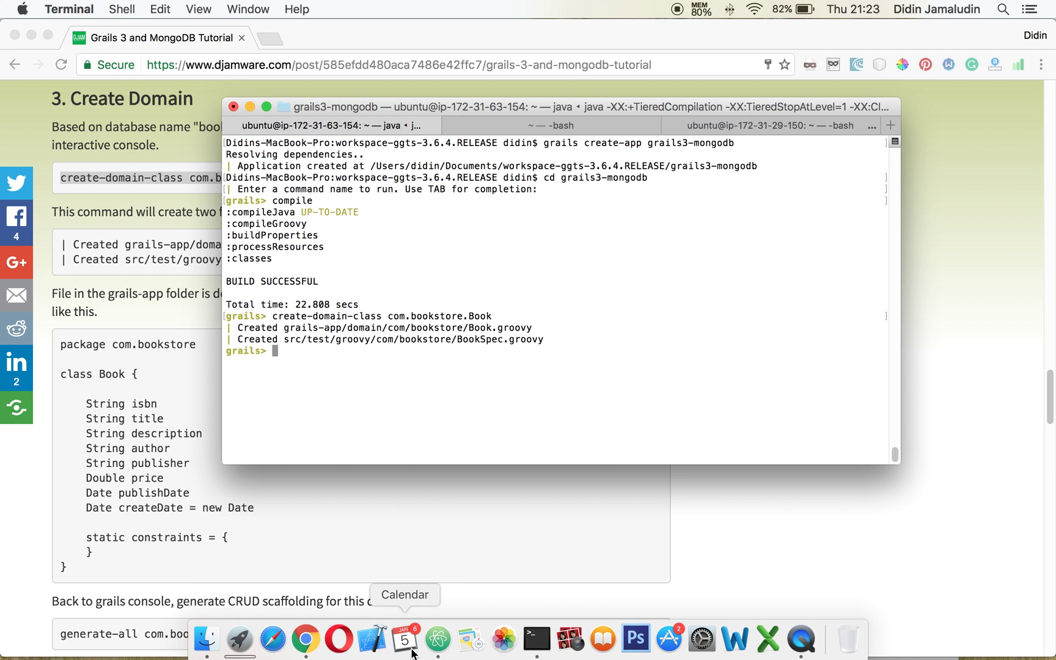
pyautogui.click(438, 641)
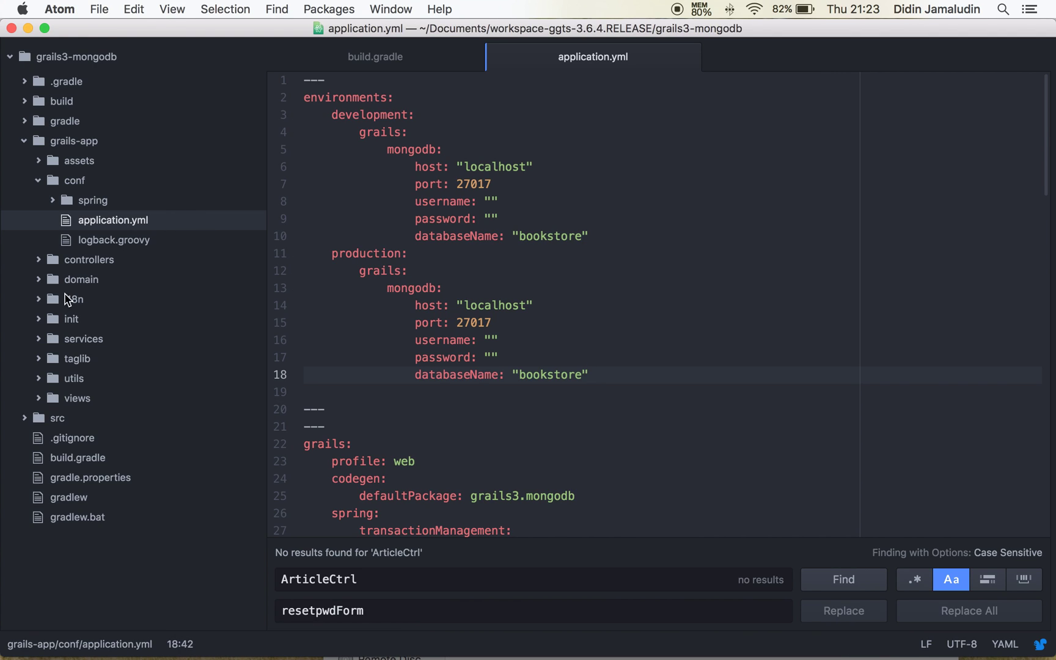
pyautogui.click(41, 280)
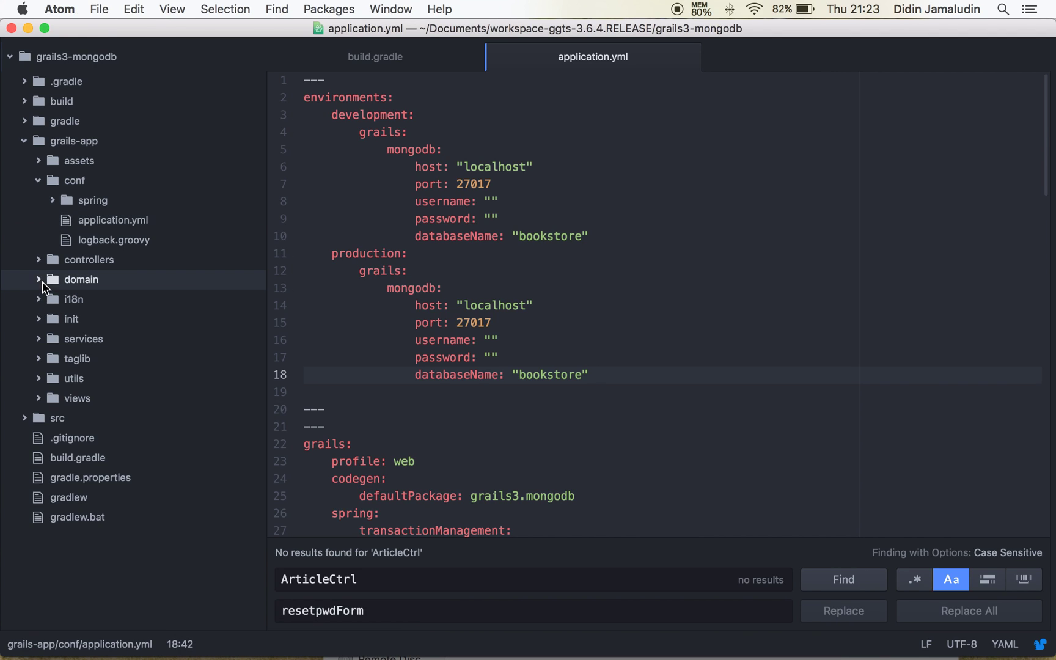
pyautogui.click(55, 299)
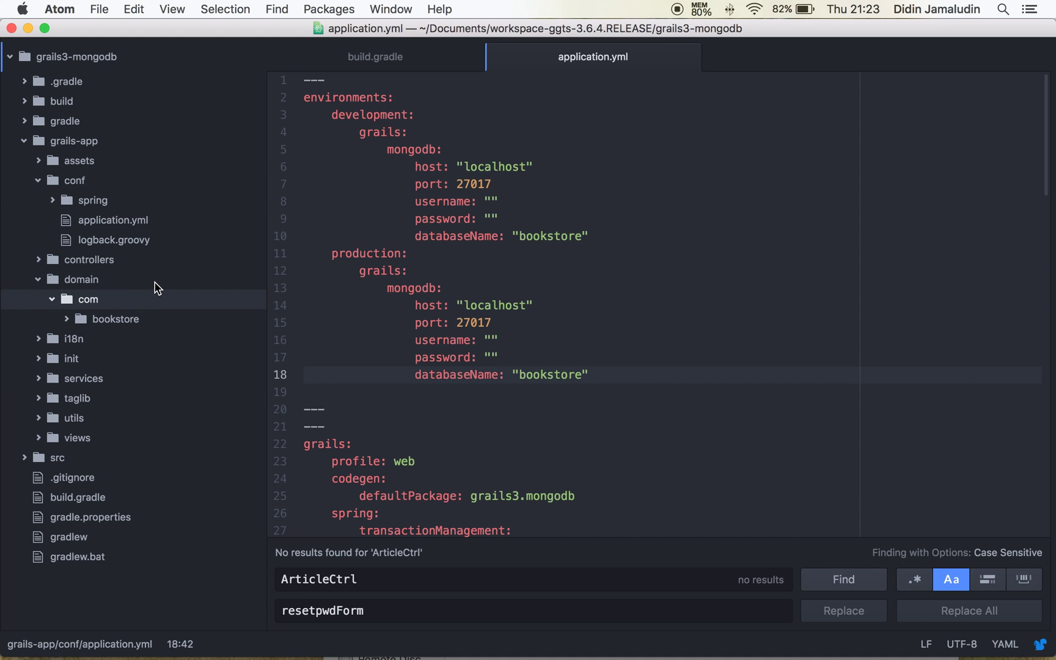
pyautogui.click(75, 321)
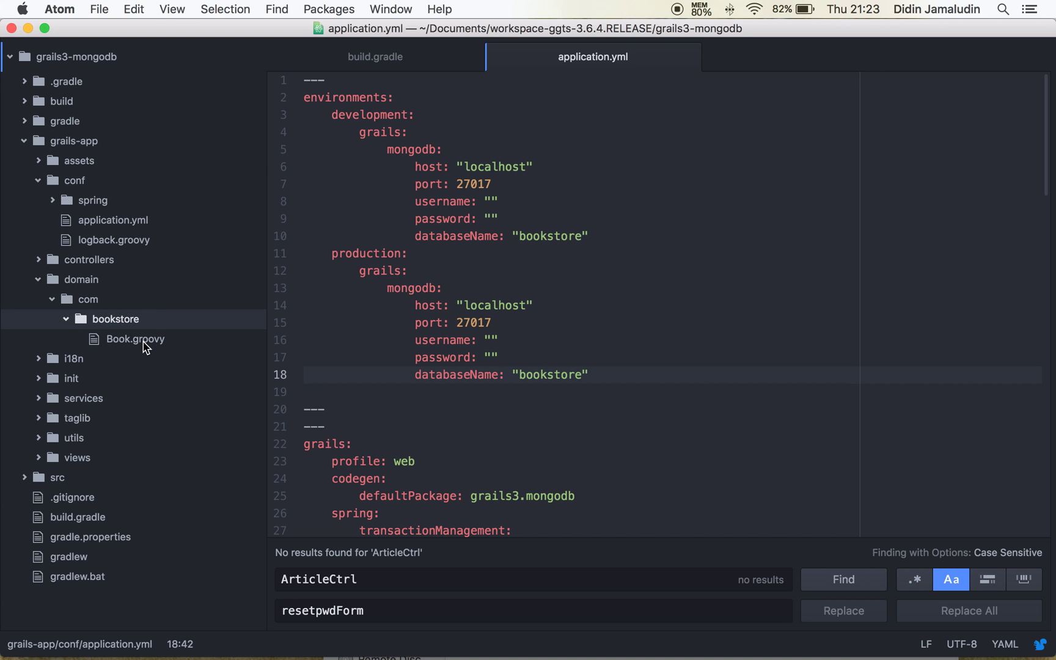
pyautogui.click(141, 339)
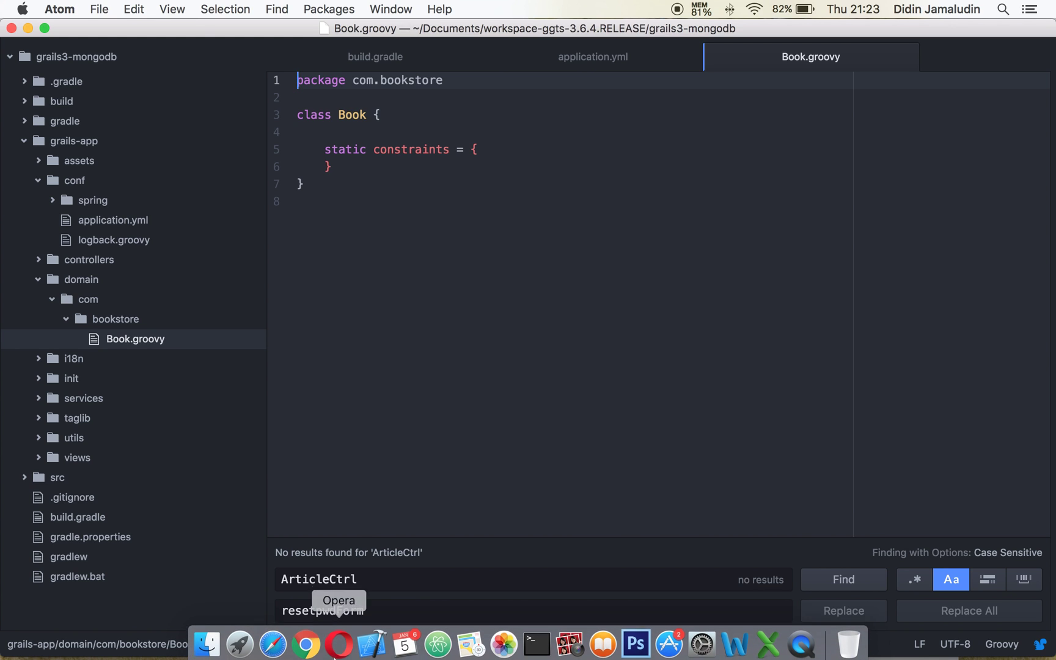
# - Copy the eight Book field declarations from the tutorial
pyautogui.click(305, 644)
pyautogui.scroll(-3, 254, 393)
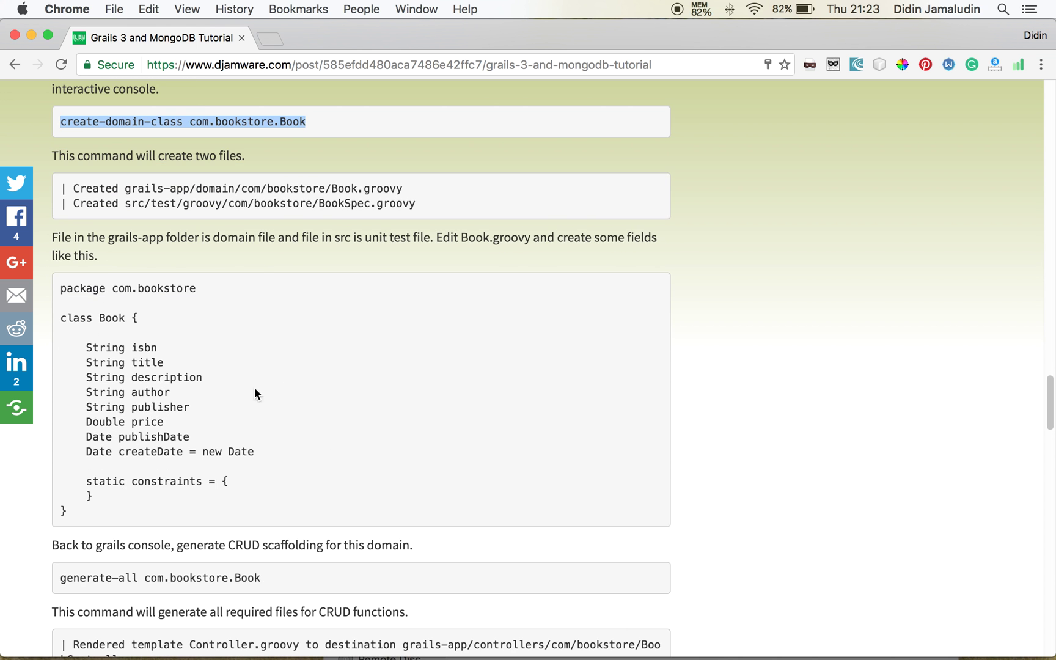
pyautogui.moveTo(87, 347); pyautogui.dragTo(279, 452)
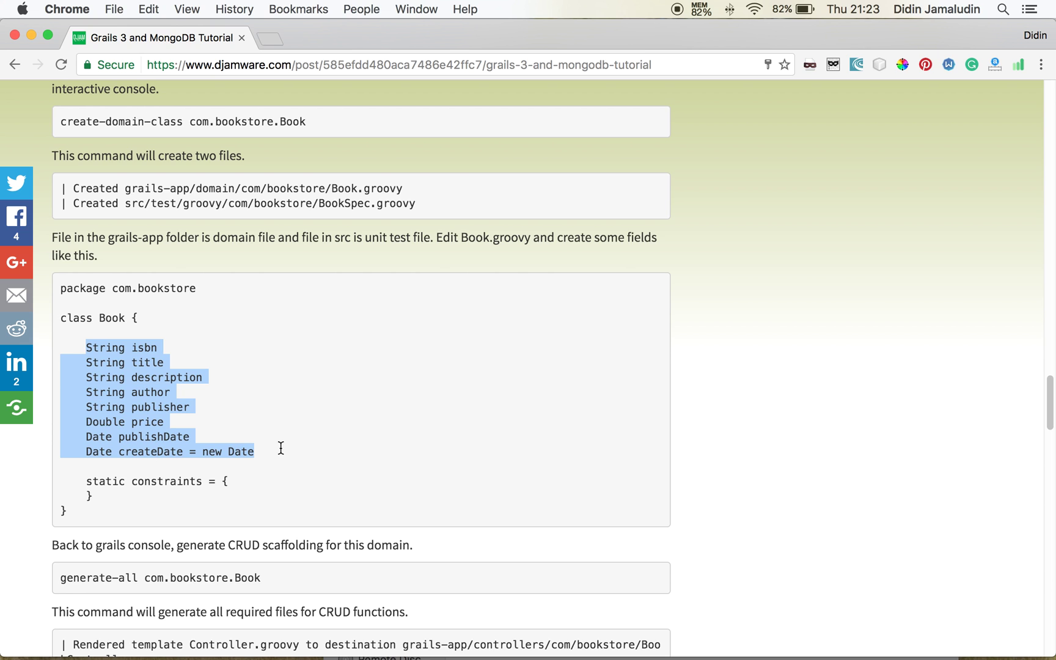
pyautogui.press('super+c')
pyautogui.moveTo(521, 656)
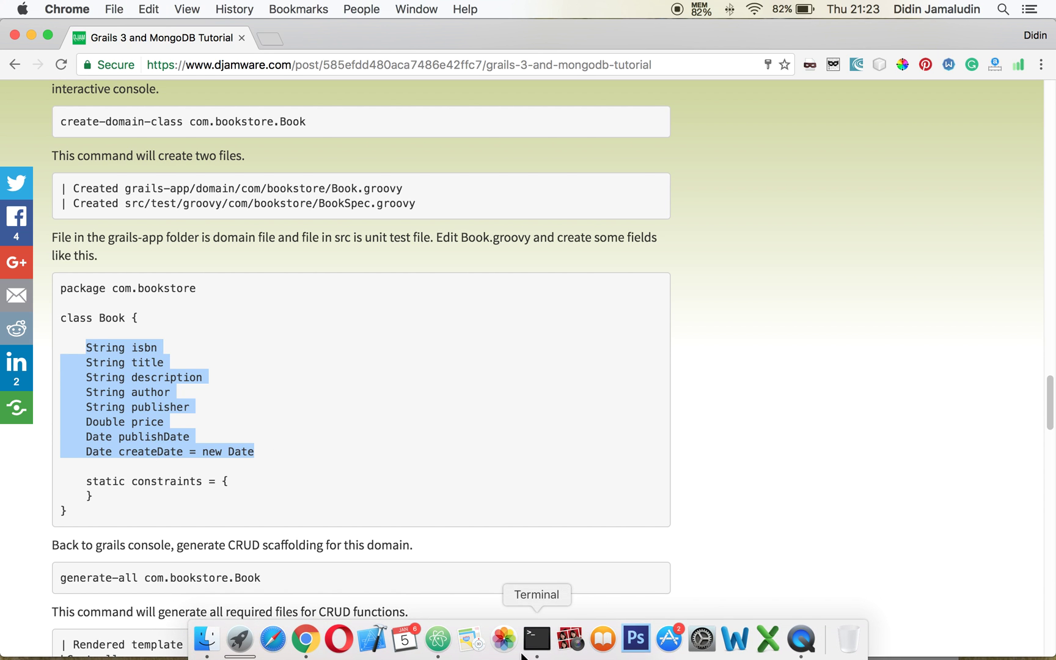
# - Paste the eight fields into the Book class, indent them one level, and save Book.groovy
pyautogui.click(439, 640)
pyautogui.click(381, 109)
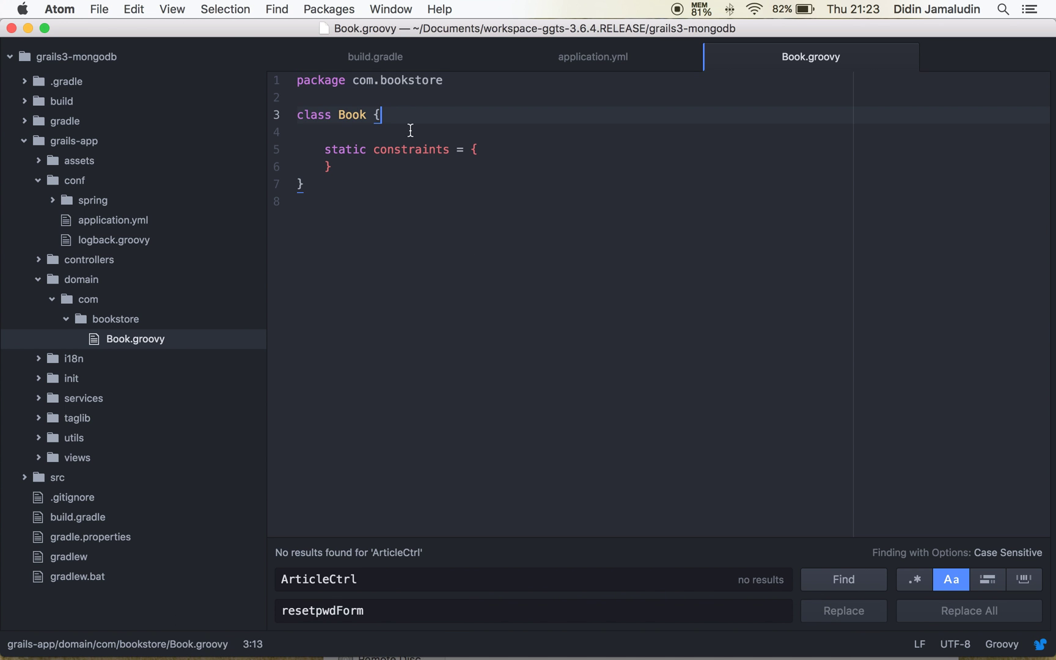
pyautogui.press('Return')
pyautogui.press('Return')
pyautogui.press('super+v')
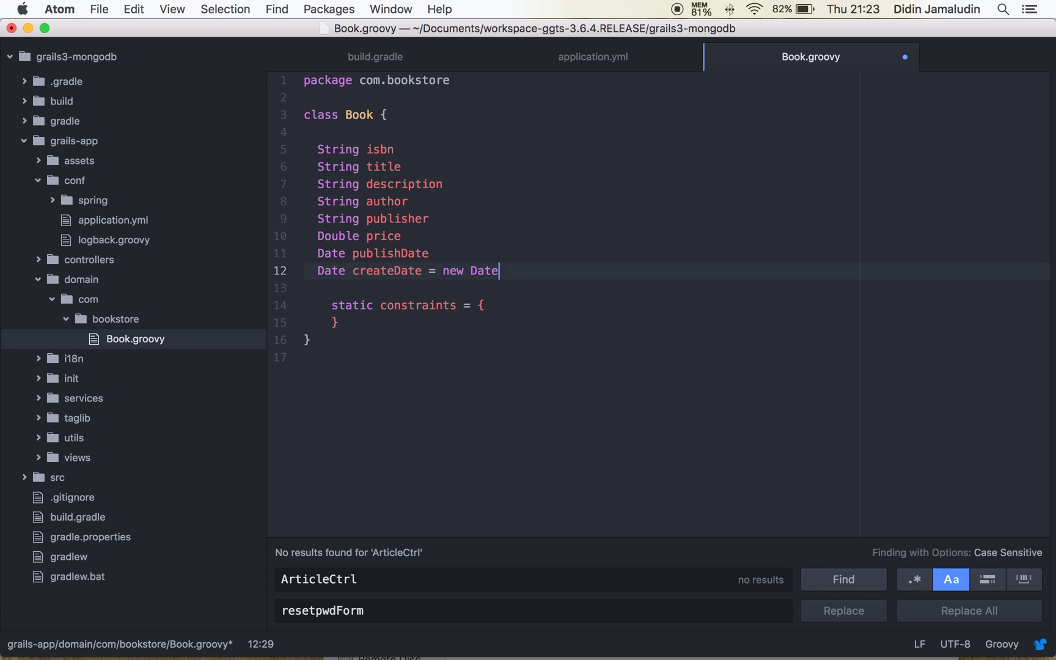
pyautogui.keyDown('shift'); pyautogui.click(318, 150); pyautogui.keyUp('shift')
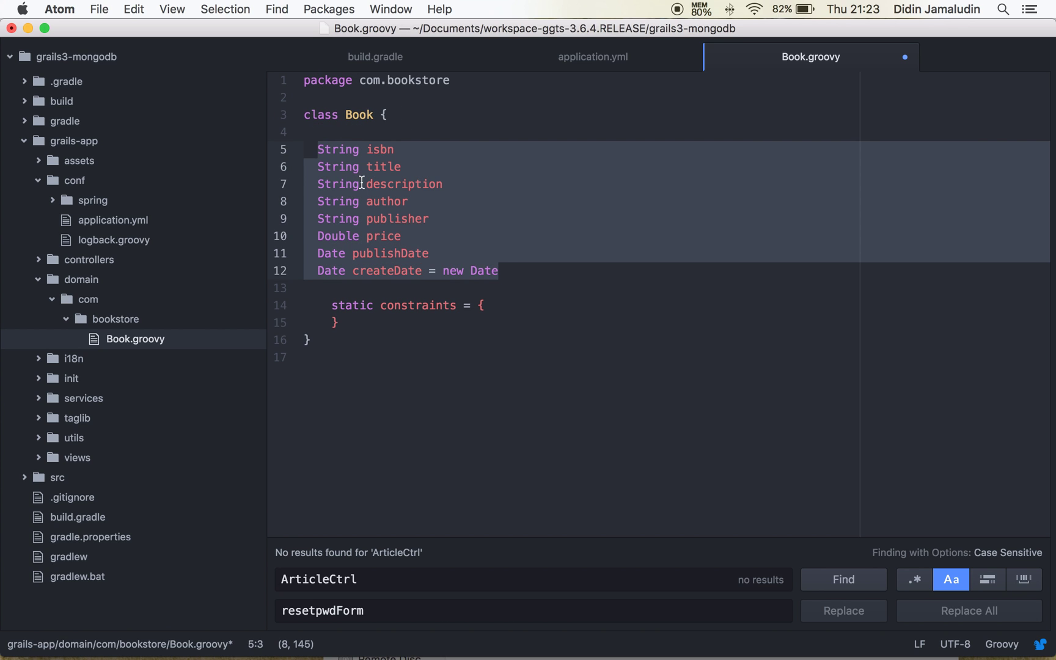
pyautogui.press('Tab')
pyautogui.click(539, 184)
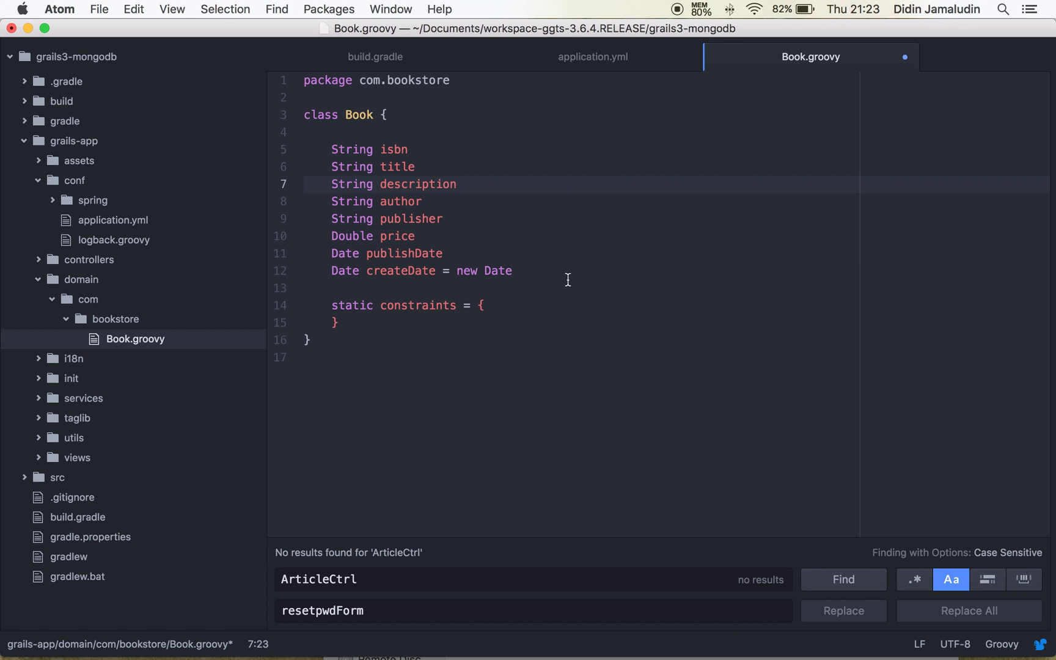
pyautogui.press('super+s')
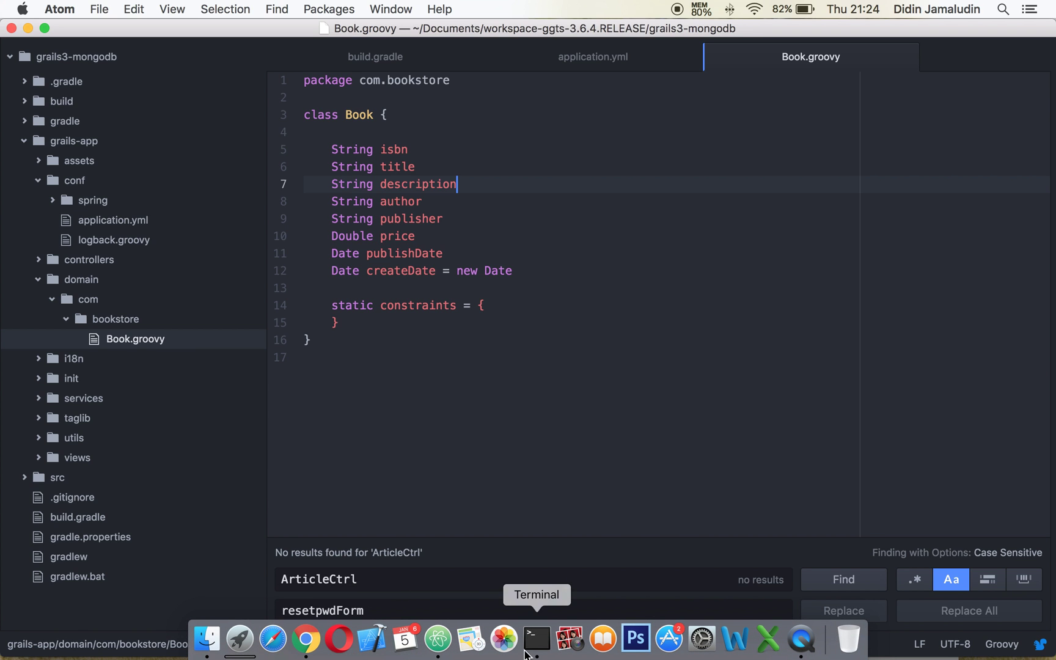
pyautogui.click(537, 652)
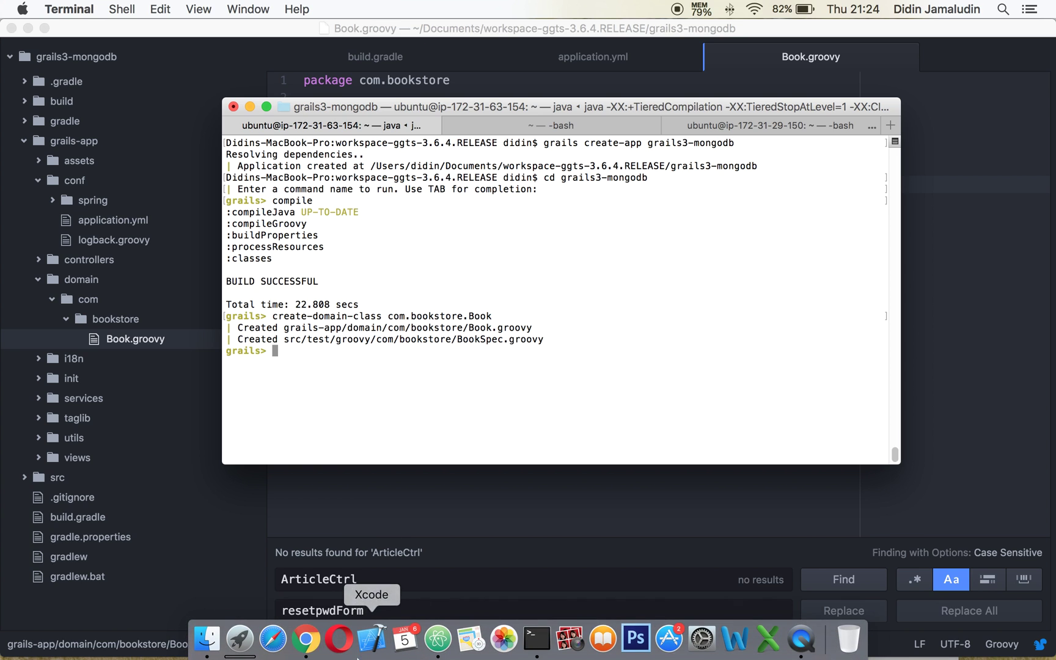
pyautogui.moveTo(306, 639)
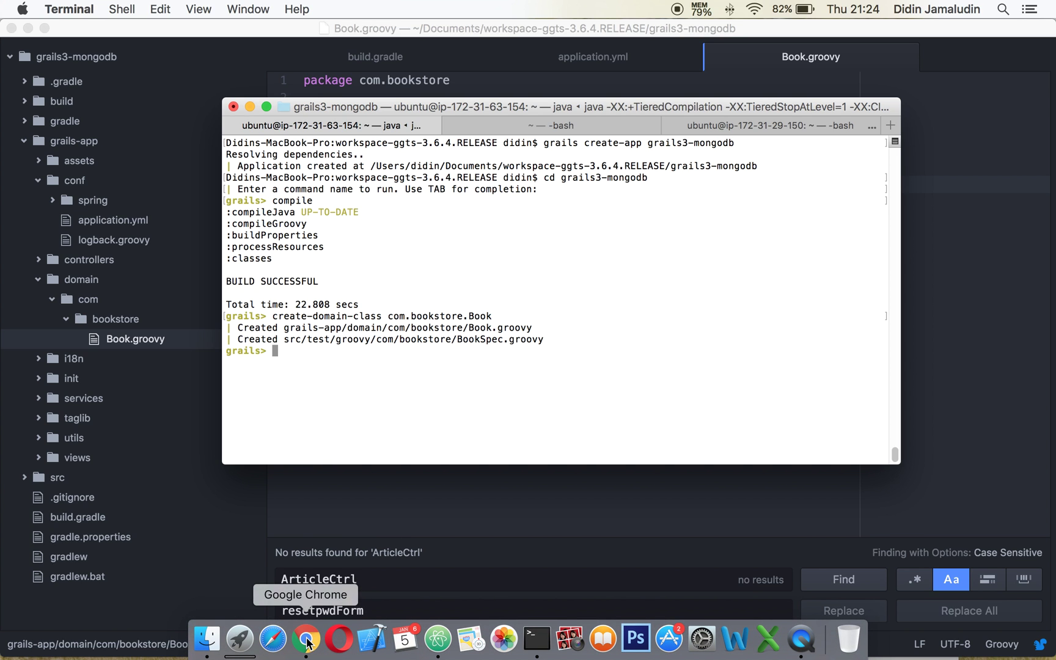
# - Run 'generate-all com.bookstore.Book' to scaffold the Book controller, spec and views
pyautogui.click(306, 643)
pyautogui.scroll(-5, 367, 374)
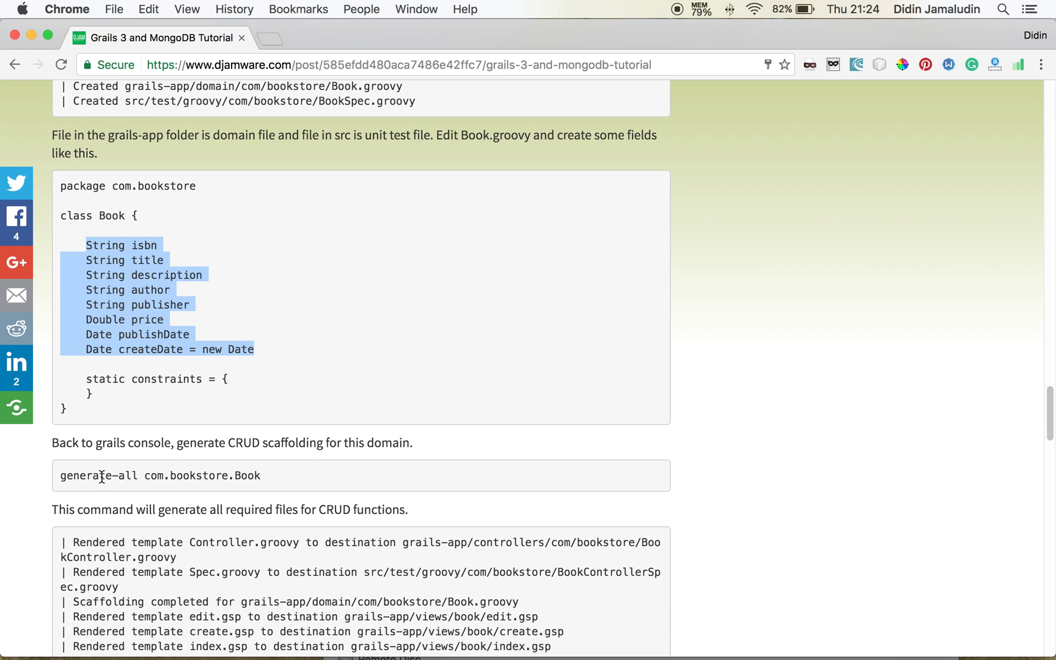
pyautogui.moveTo(62, 476); pyautogui.dragTo(262, 477)
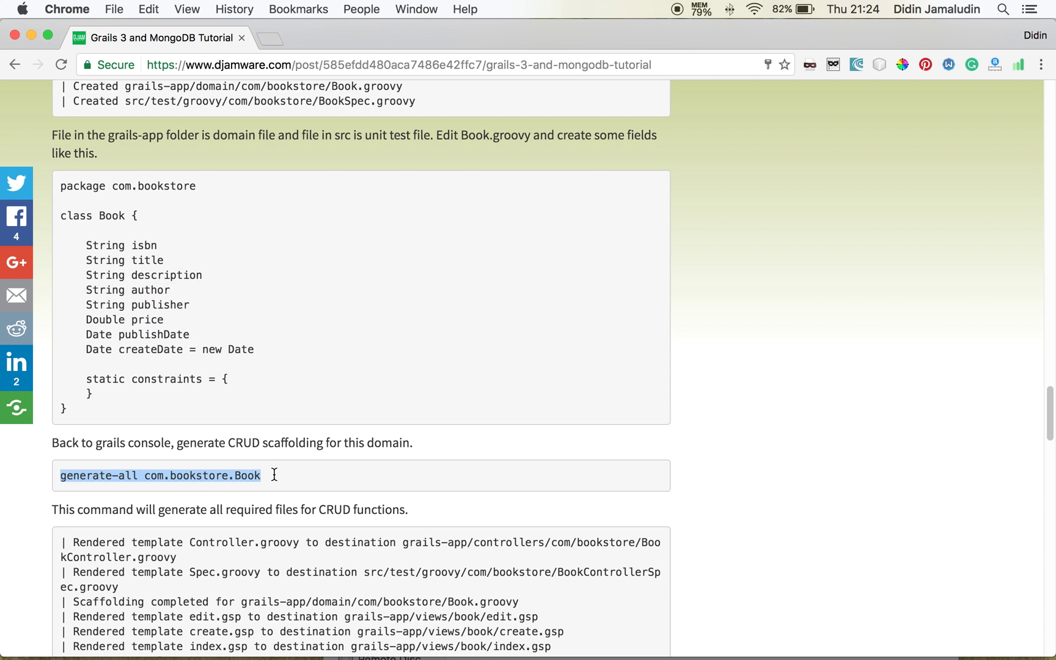
pyautogui.press('super+c')
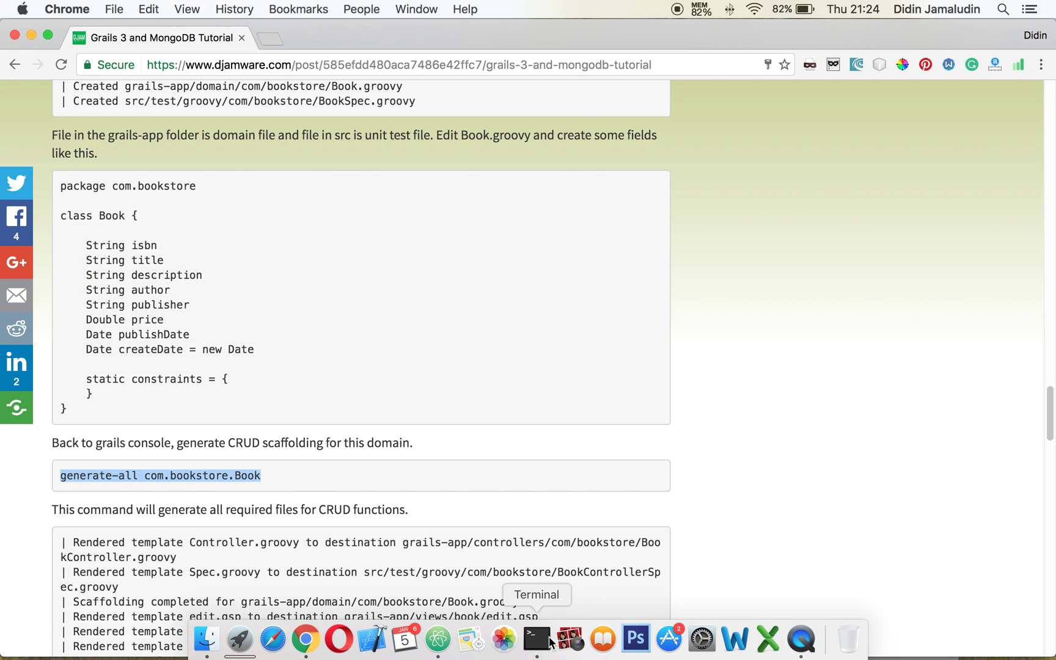
pyautogui.click(537, 641)
pyautogui.press('super+v')
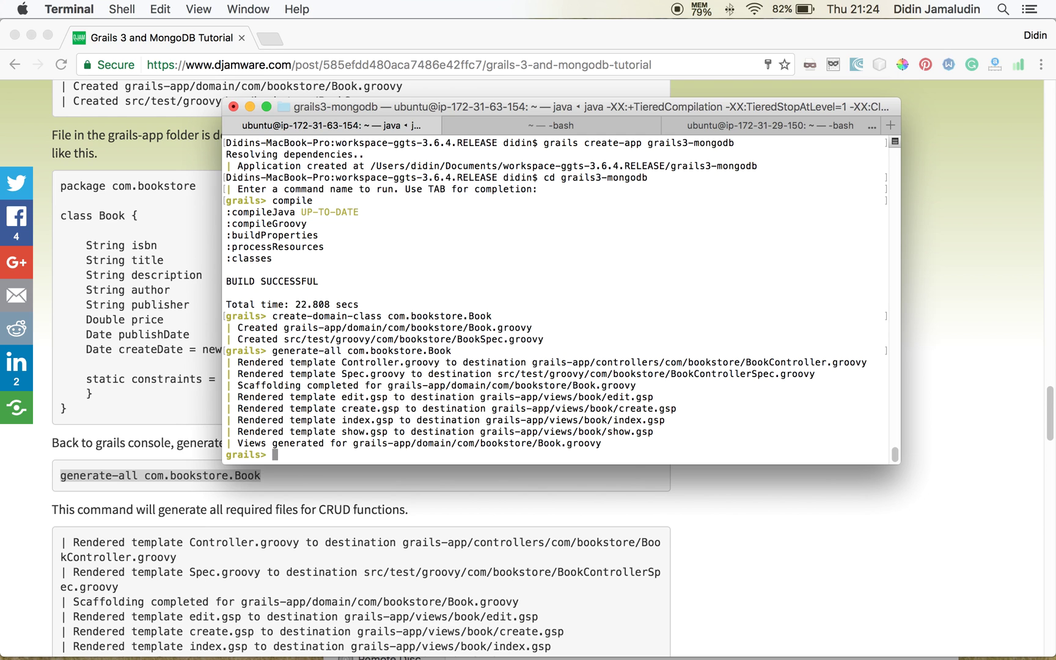
pyautogui.click(769, 528)
pyautogui.scroll(-3, 562, 442)
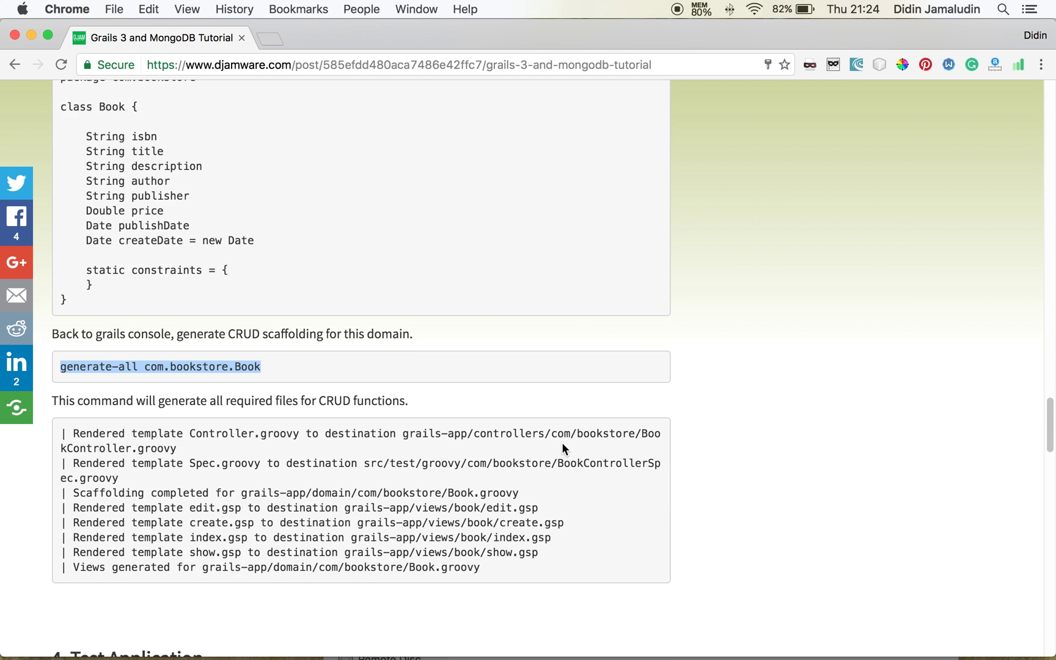
pyautogui.scroll(-2, 562, 443)
pyautogui.scroll(-1, 621, 434)
pyautogui.scroll(-5, 621, 434)
pyautogui.scroll(-1, 621, 434)
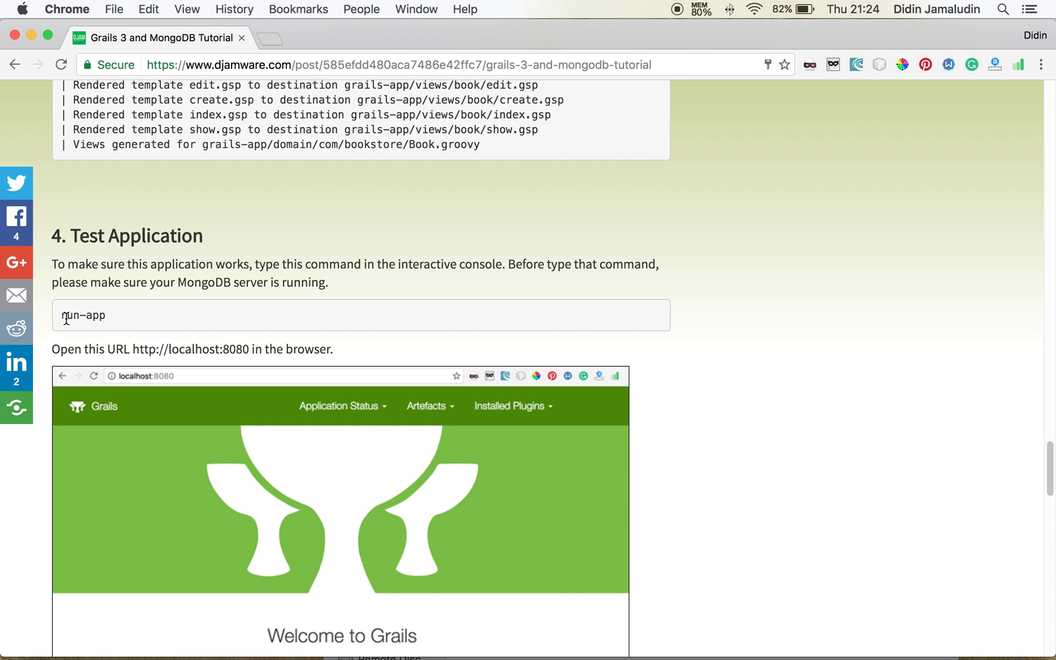
# - Launch run-app from the grails console, hit the Book.groovy line 14 error, and reopen Book.groovy
pyautogui.moveTo(61, 314); pyautogui.dragTo(121, 314)
pyautogui.press('super+c')
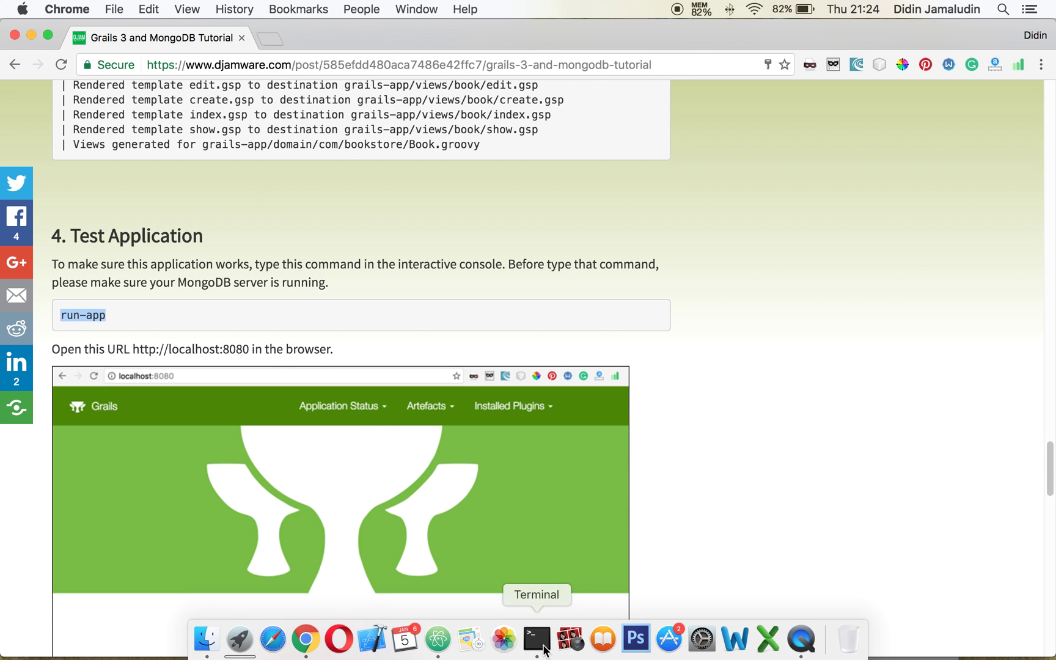
pyautogui.click(537, 646)
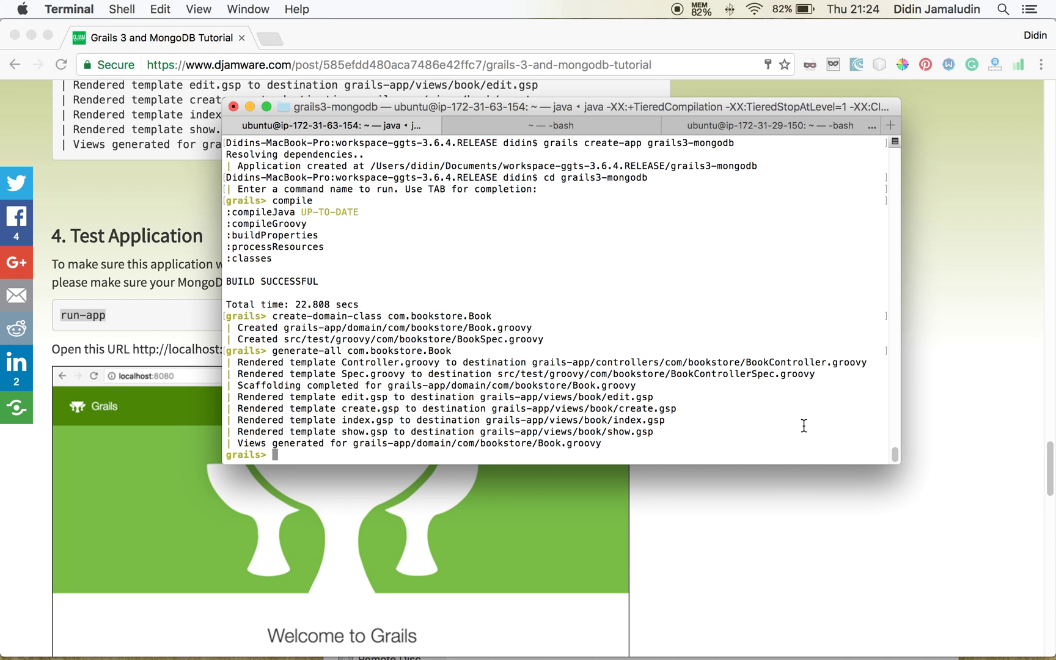
pyautogui.press('super+v')
pyautogui.press('Return')
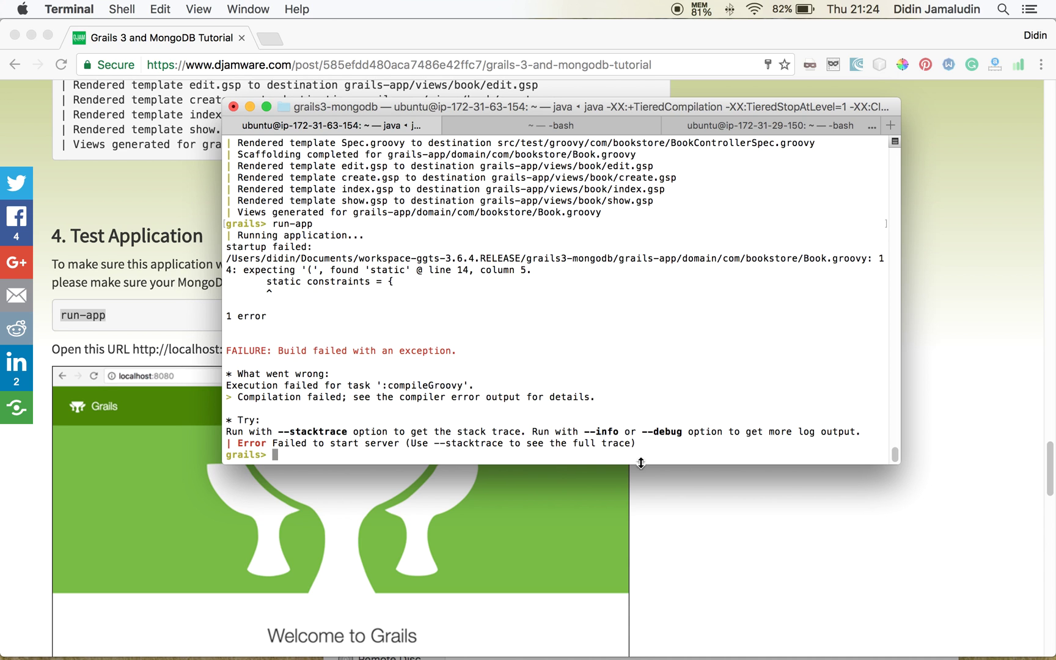
pyautogui.click(754, 494)
pyautogui.moveTo(459, 652)
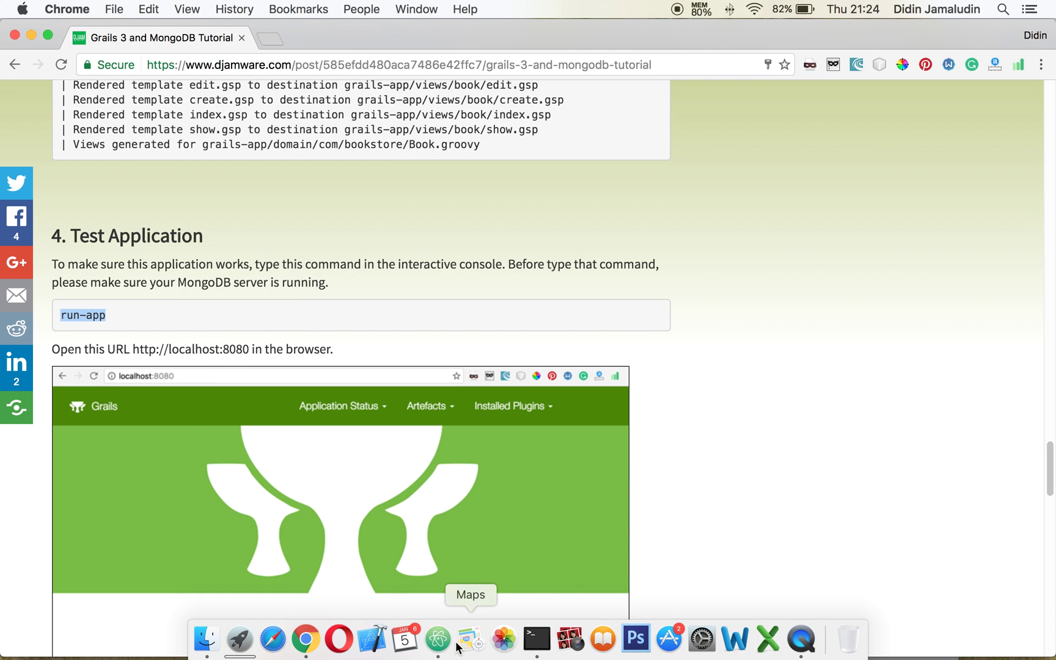
pyautogui.click(438, 633)
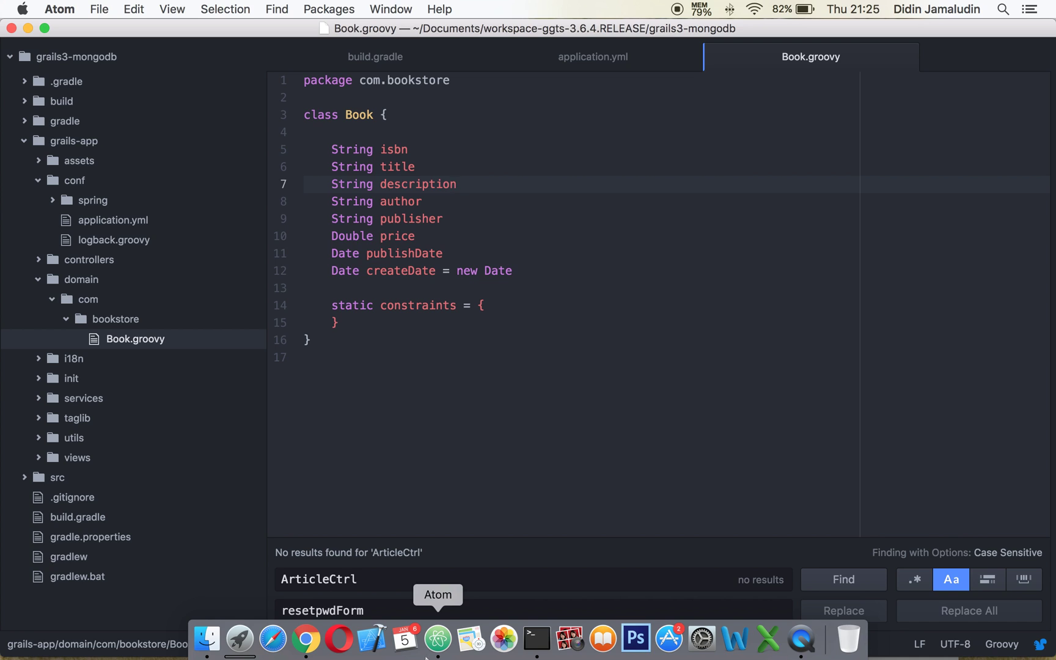
# - Save the corrected Book.groovy and relaunch run-app in the grails console
pyautogui.click(525, 272)
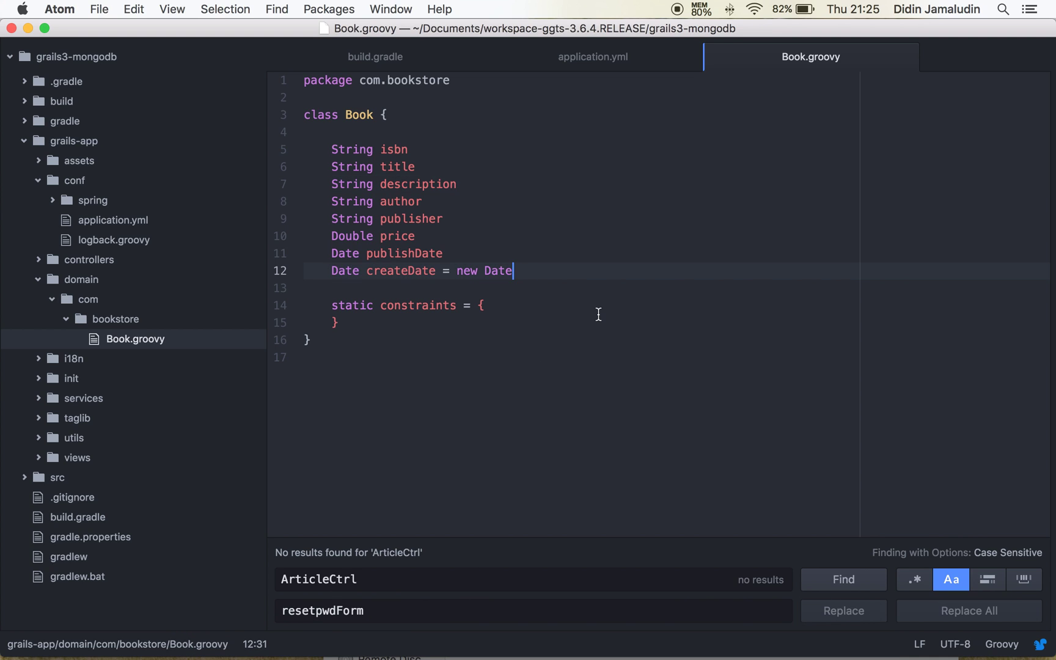
pyautogui.write('()')
pyautogui.press('super+s')
pyautogui.moveTo(537, 652)
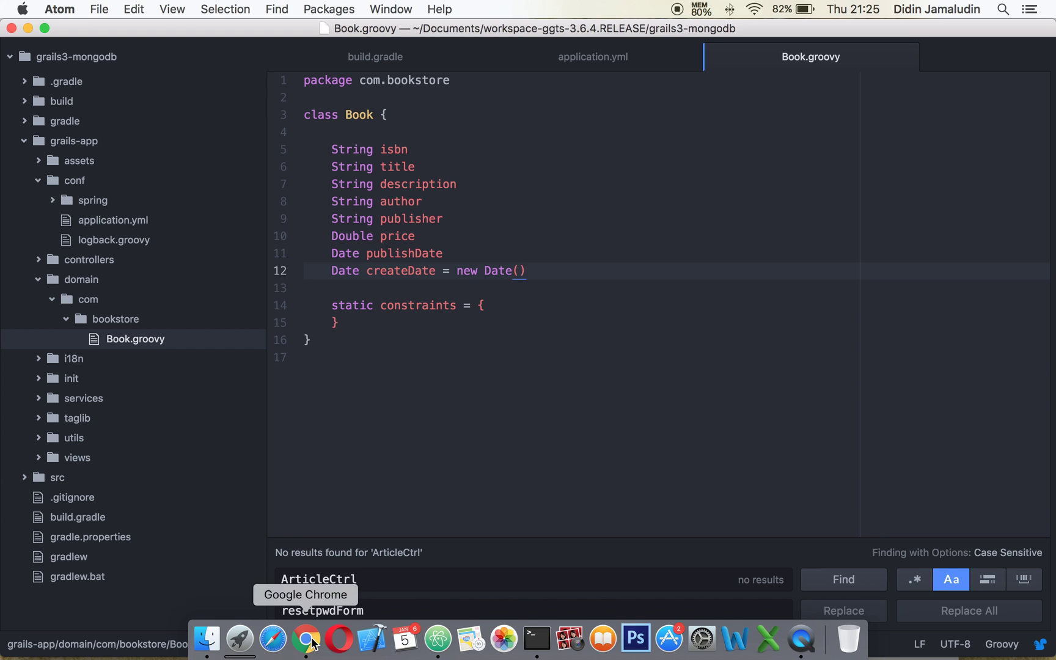
pyautogui.click(538, 639)
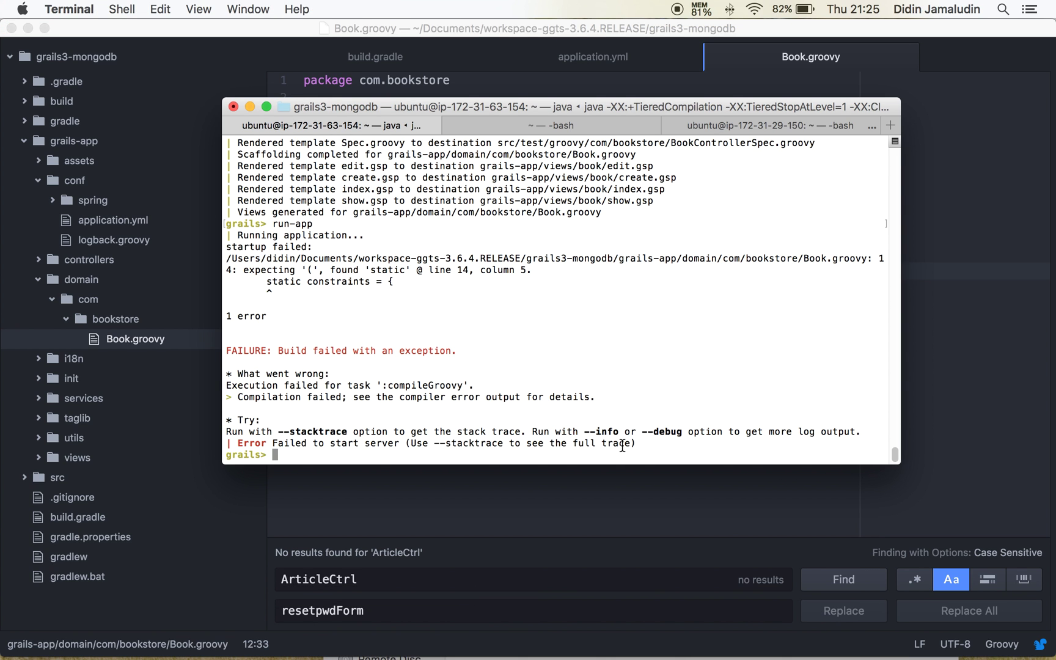
pyautogui.write('run-app')
pyautogui.press('Return')
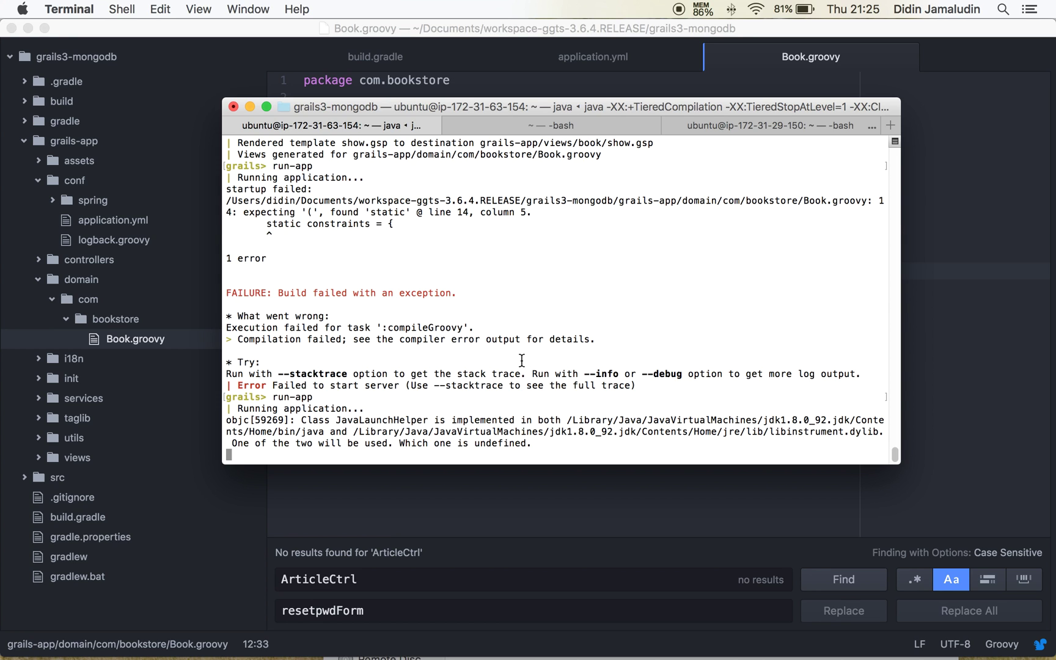
pyautogui.moveTo(306, 639)
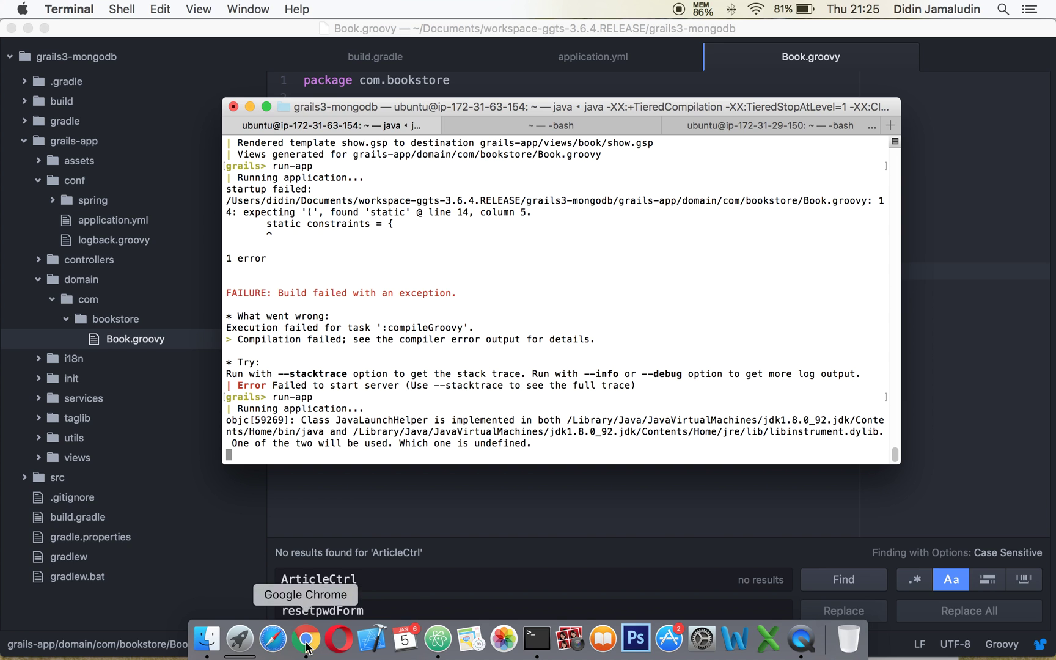
pyautogui.click(307, 648)
pyautogui.scroll(3, 615, 475)
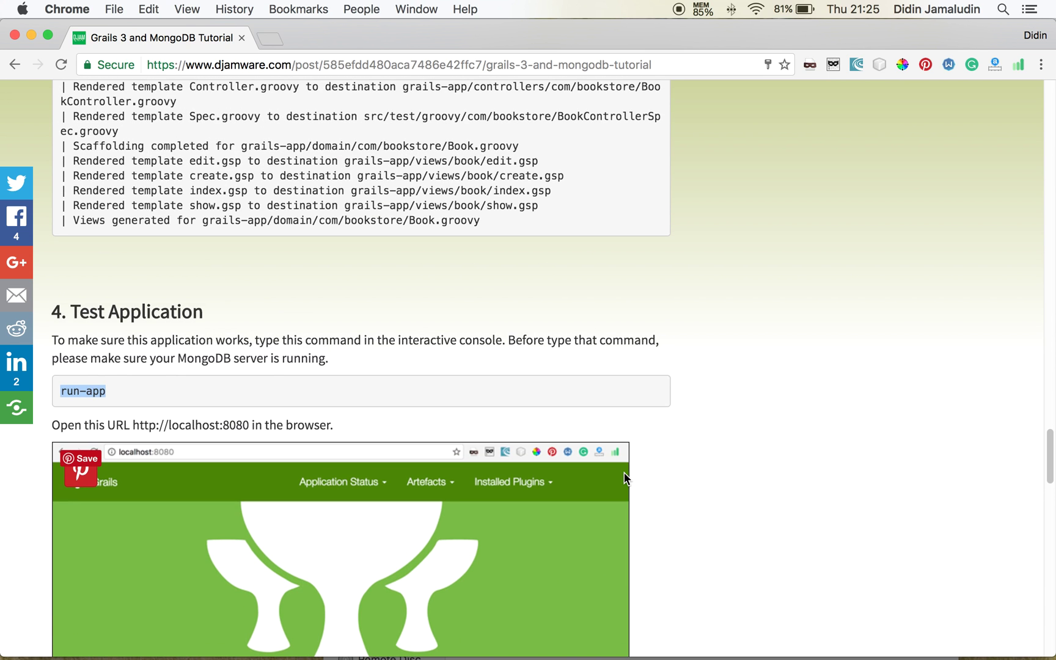
pyautogui.scroll(3, 624, 476)
pyautogui.scroll(-3, 624, 477)
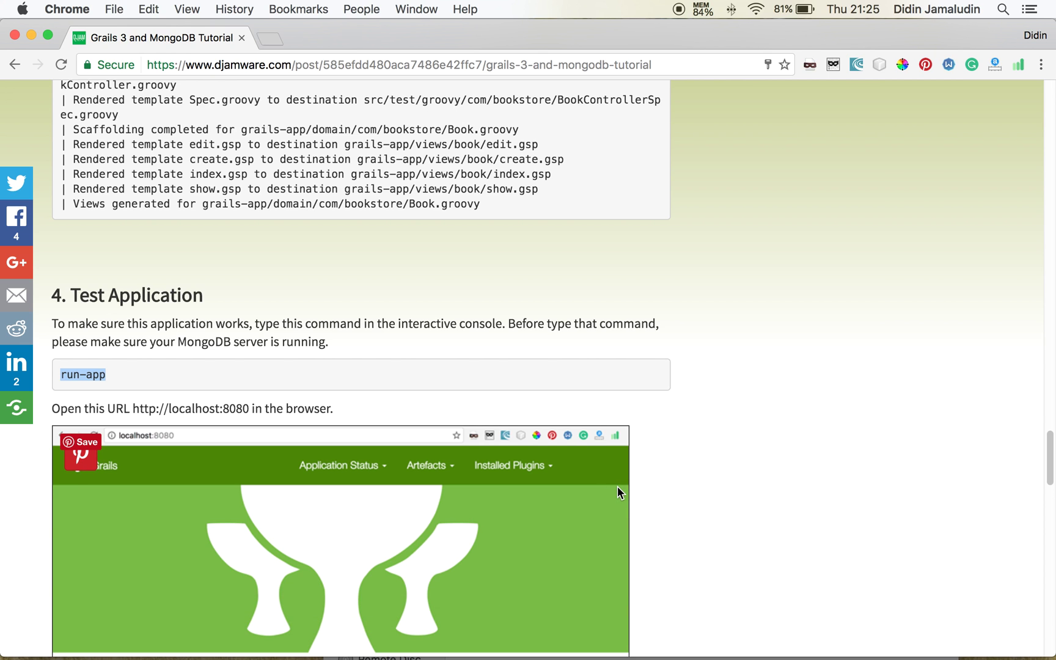
pyautogui.scroll(-1, 660, 477)
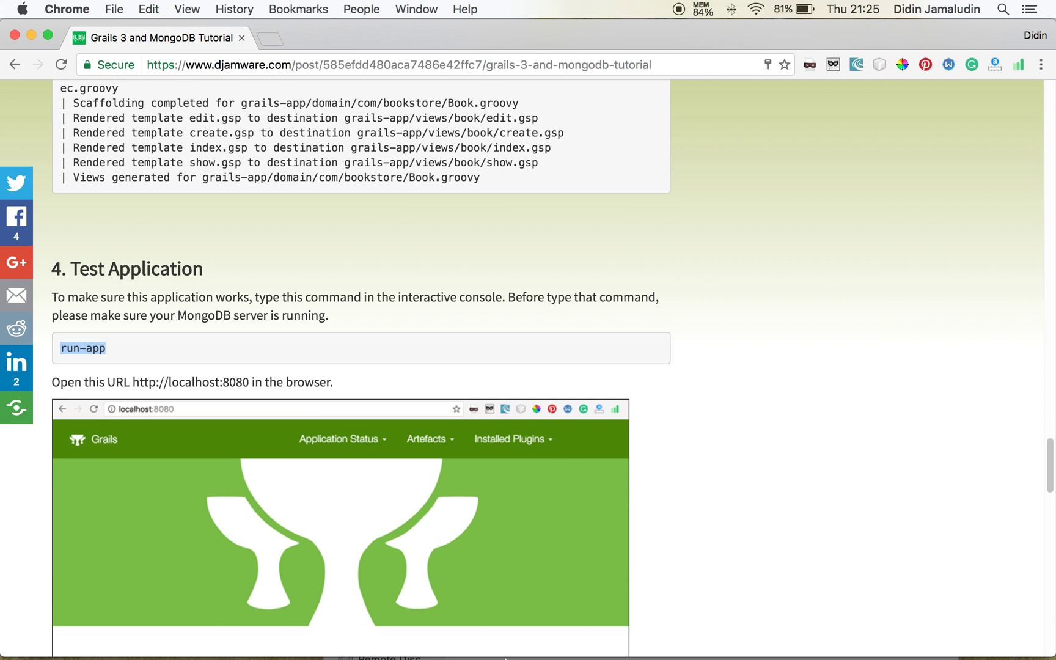
pyautogui.click(536, 639)
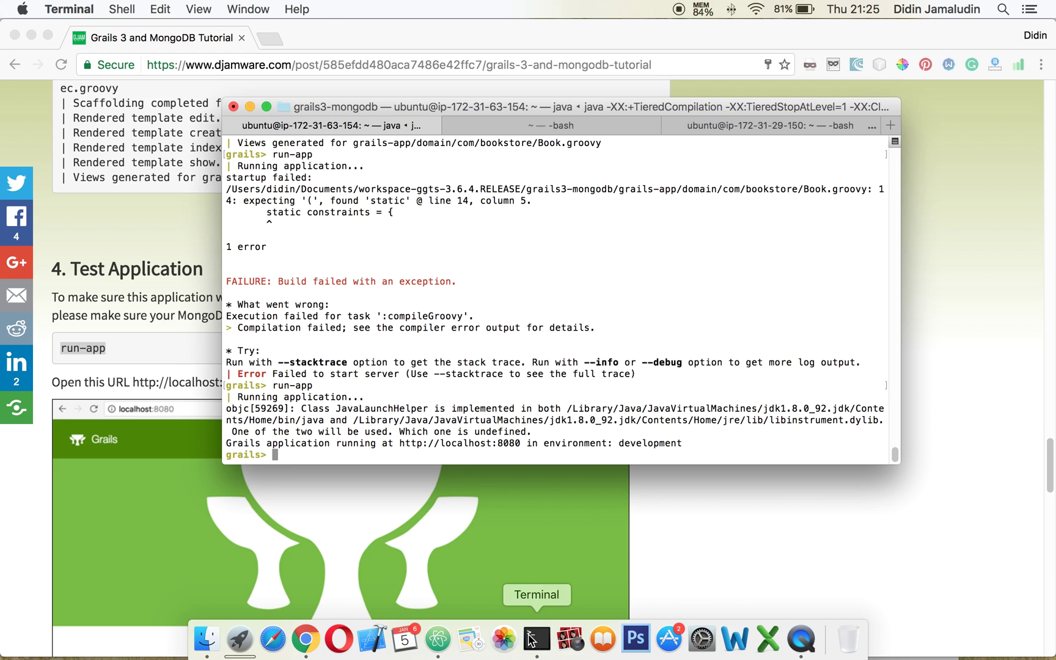
pyautogui.moveTo(400, 443); pyautogui.dragTo(520, 443)
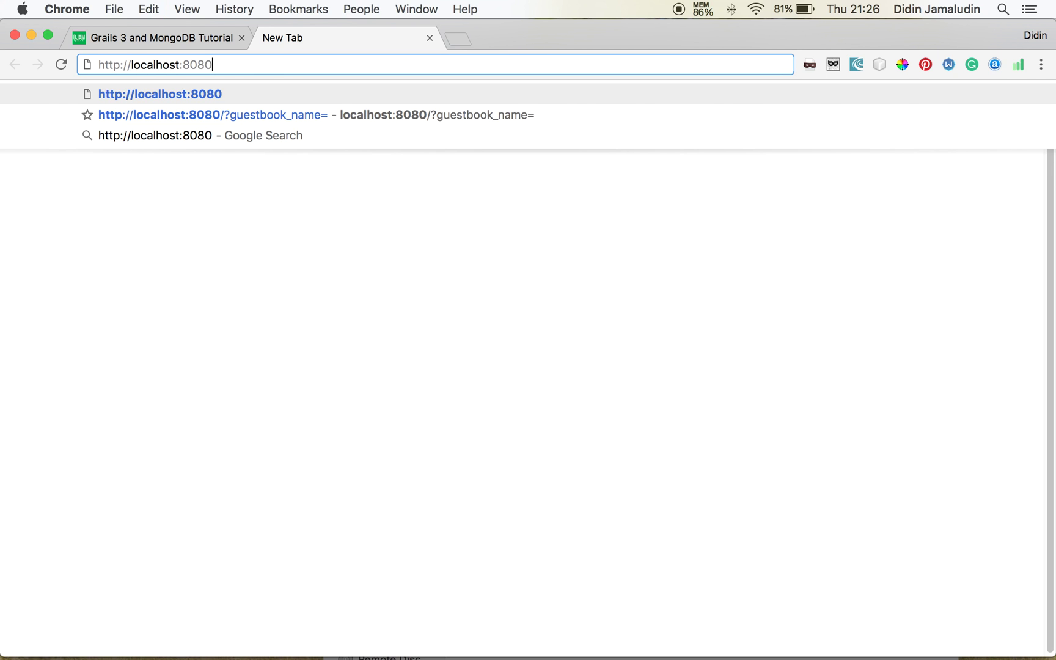
pyautogui.press('Return')
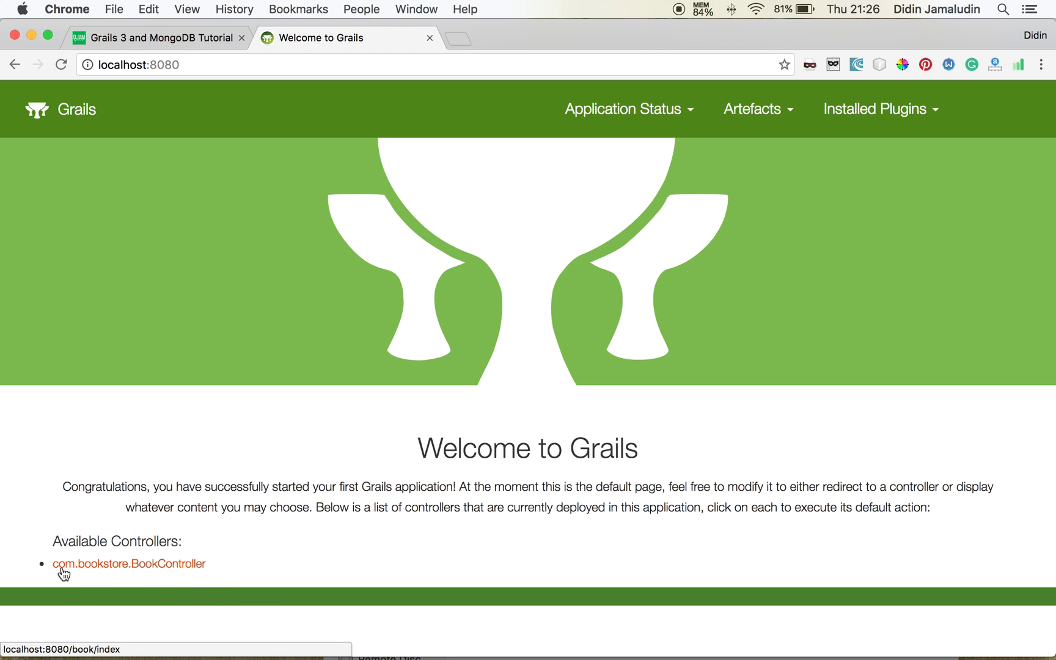
pyautogui.click(137, 564)
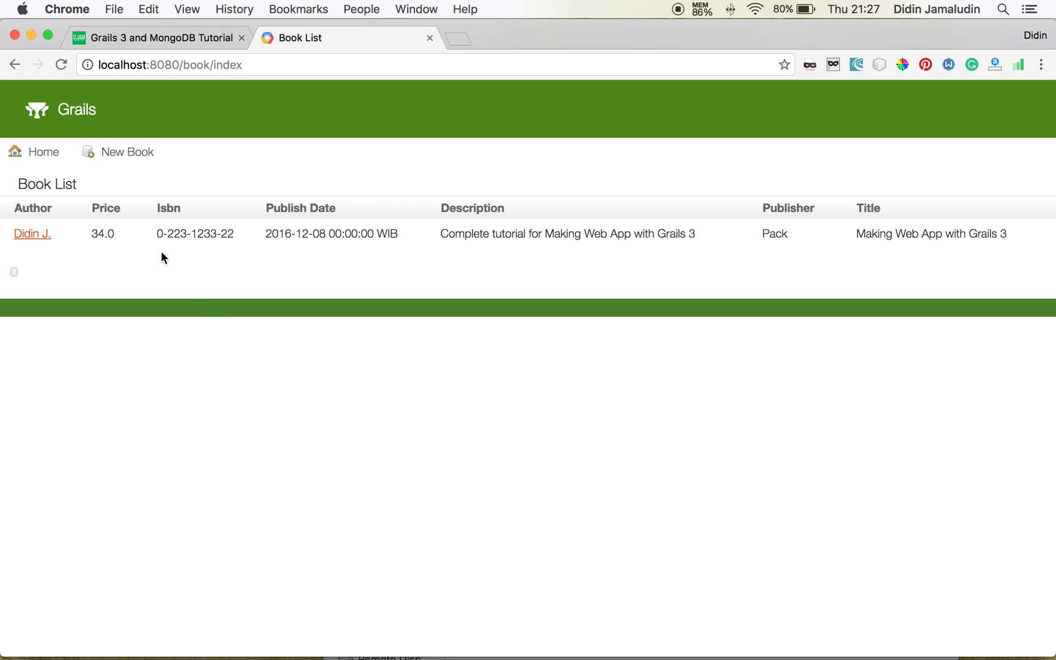
# - From the Book List showing 'Making Web App with Grails 3', start a new book
pyautogui.click(151, 161)
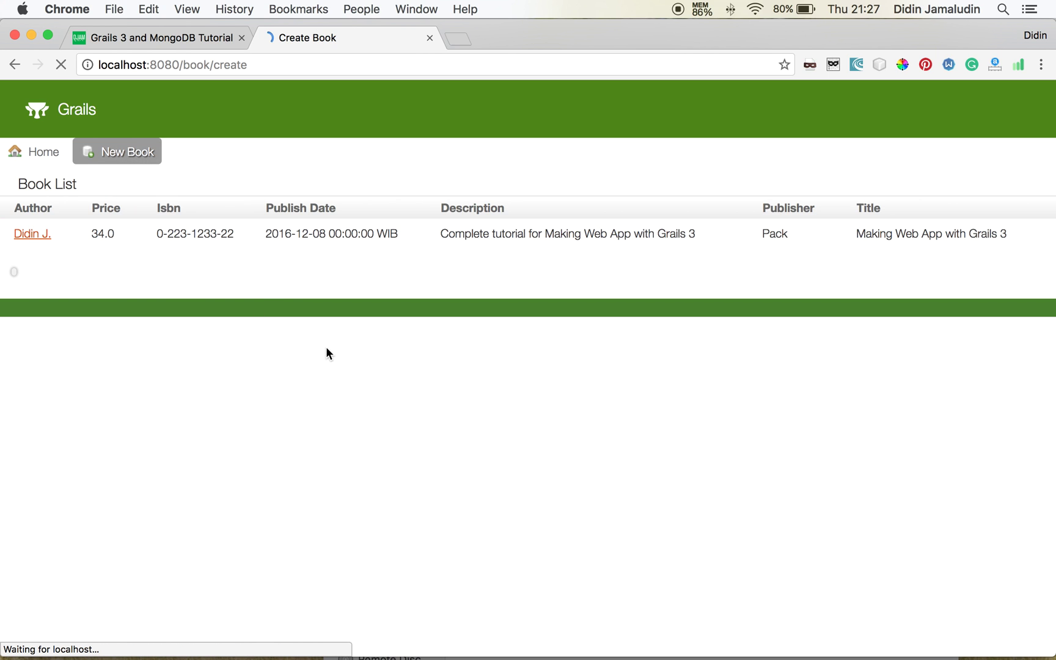
# - Enter the book's author, price and ISBN, and set the publish year to 2016
pyautogui.click(315, 230)
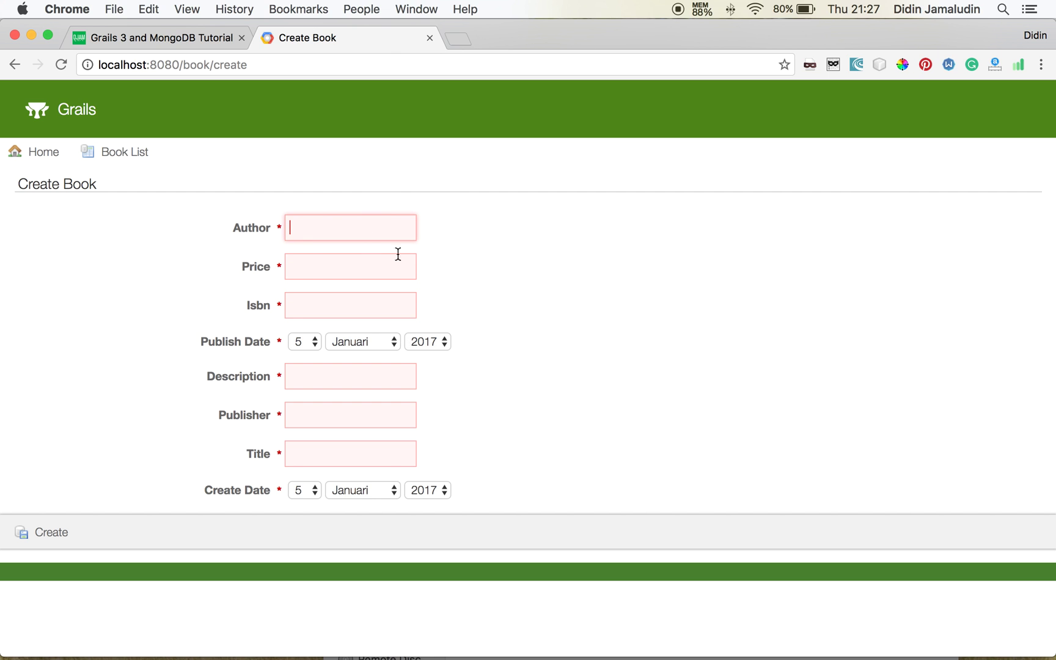
pyautogui.write('Didin ')
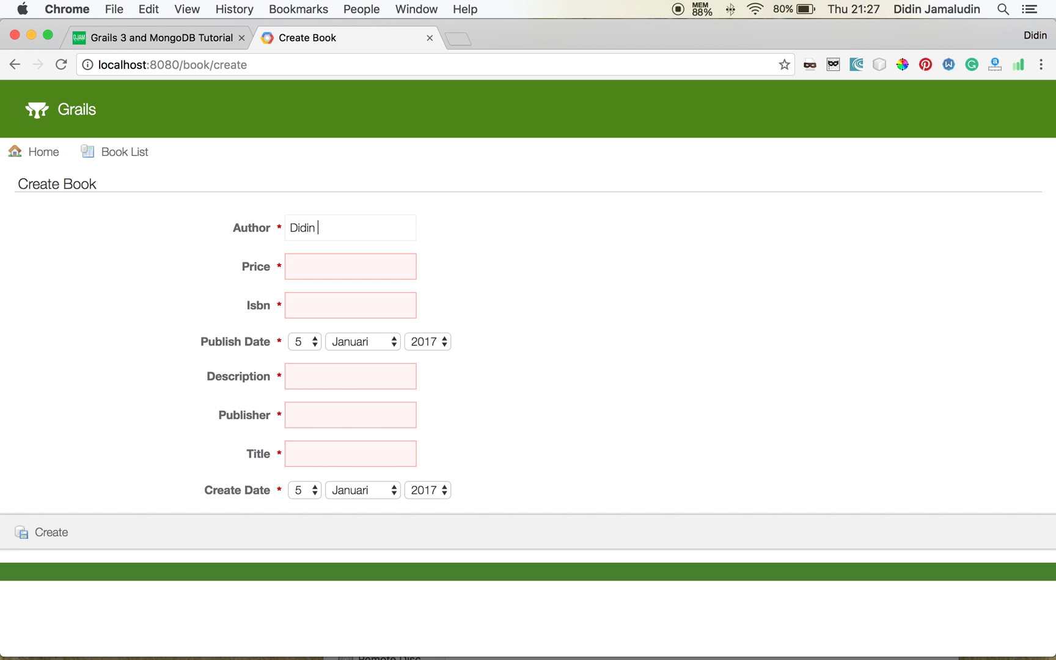
pyautogui.write('J')
pyautogui.press('Tab')
pyautogui.write('1')
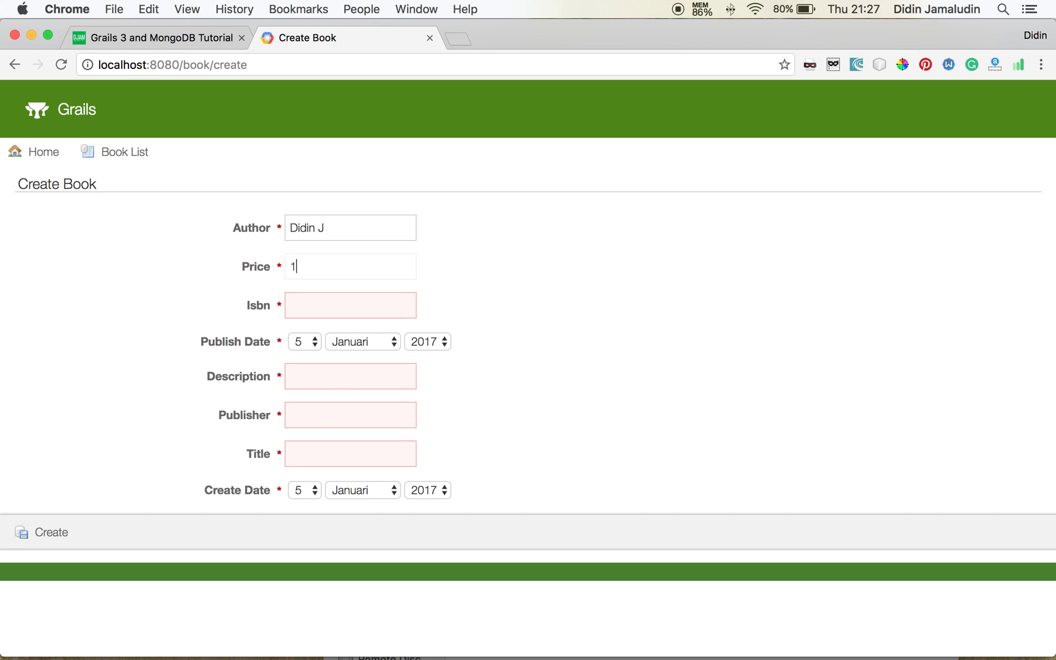
pyautogui.write('2')
pyautogui.press('Tab')
pyautogui.write('0')
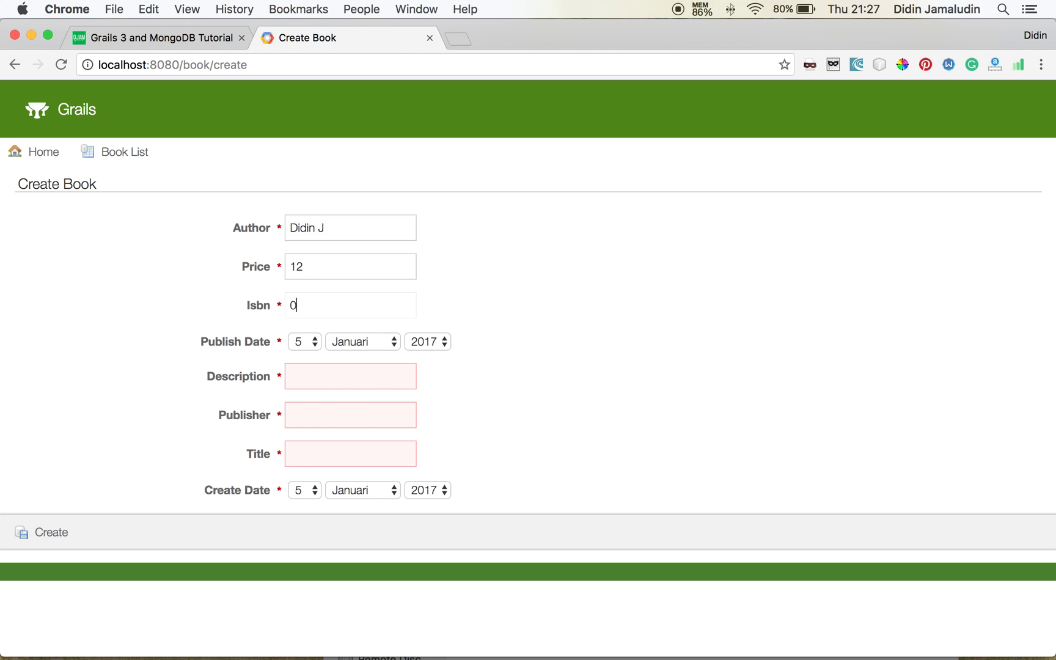
pyautogui.write('-22-')
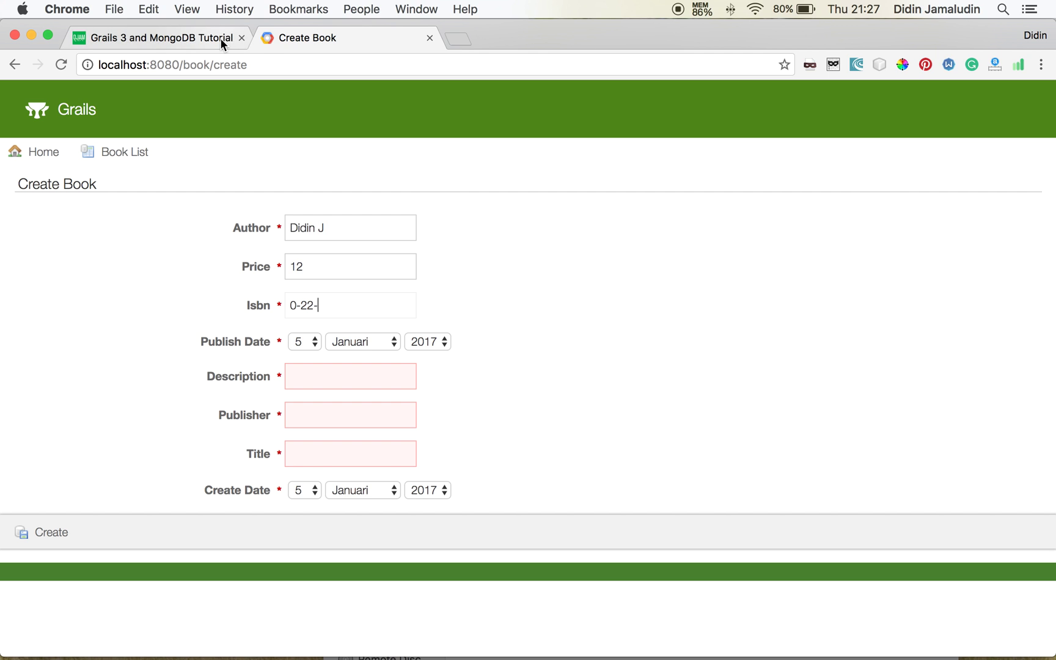
pyautogui.write('2333')
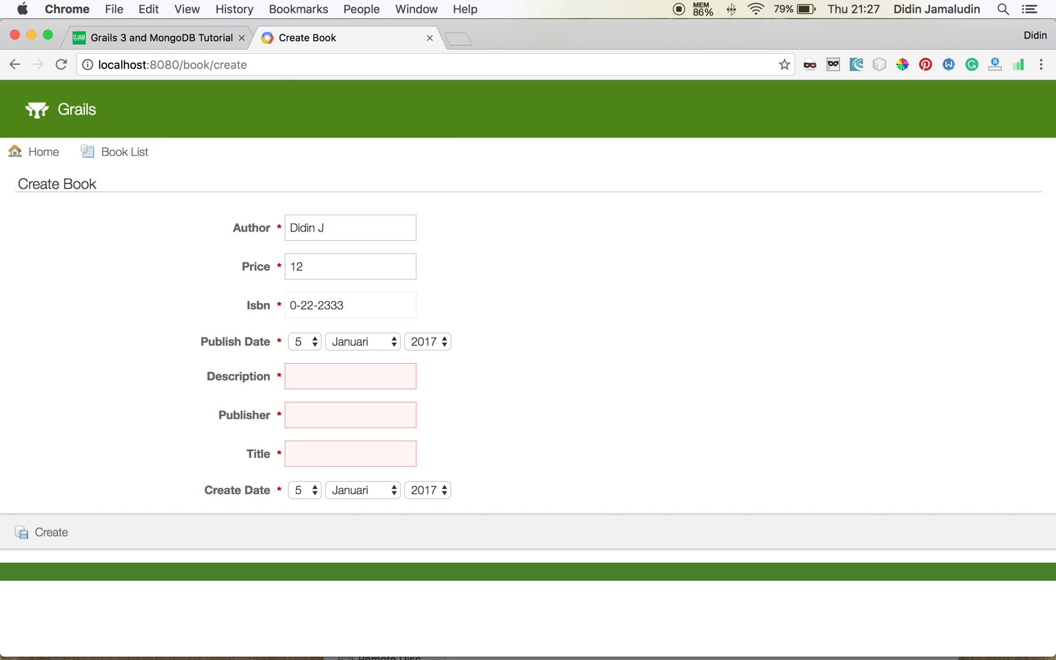
pyautogui.write('-1')
pyautogui.write('2')
pyautogui.click(419, 342)
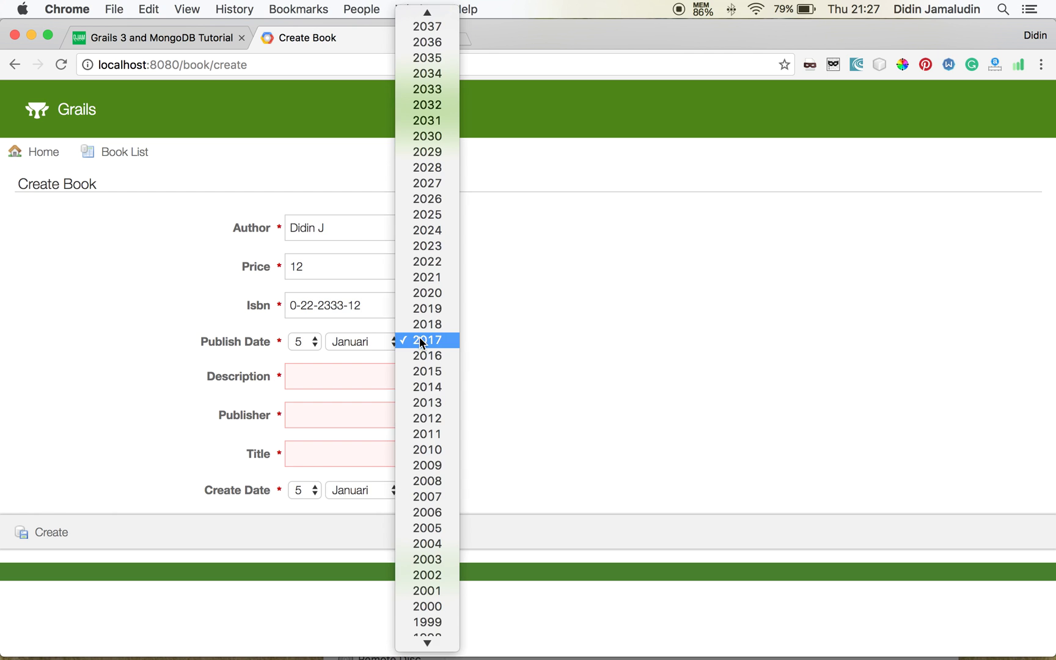
pyautogui.click(425, 356)
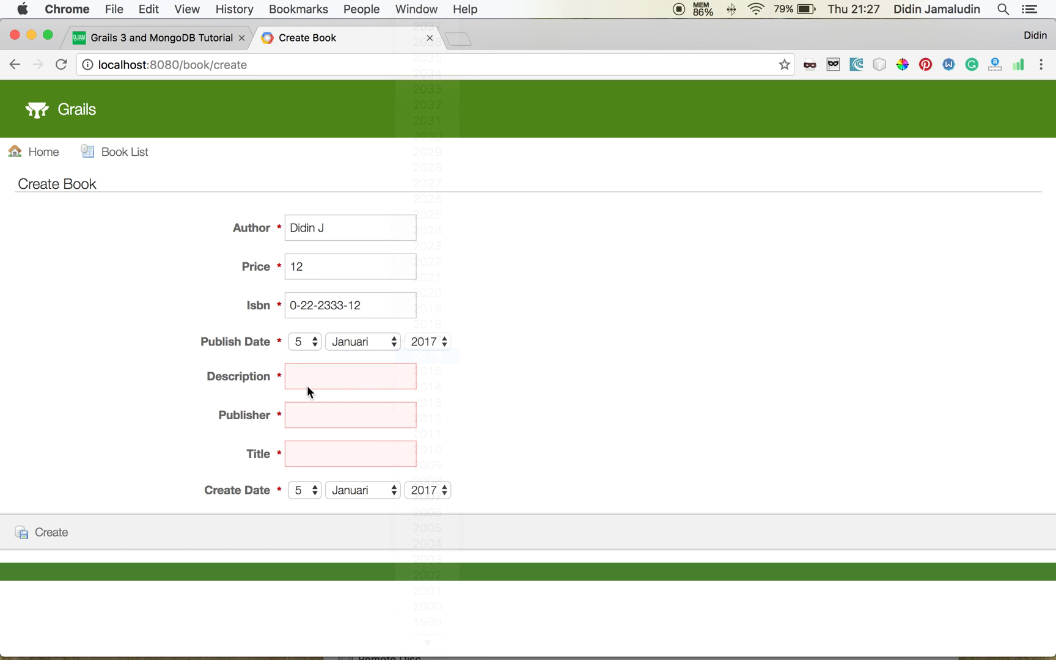
# - Enter the description, publisher MyPub and title 'Creating New Grails 3 Application'
pyautogui.click(319, 374)
pyautogui.write('Creating')
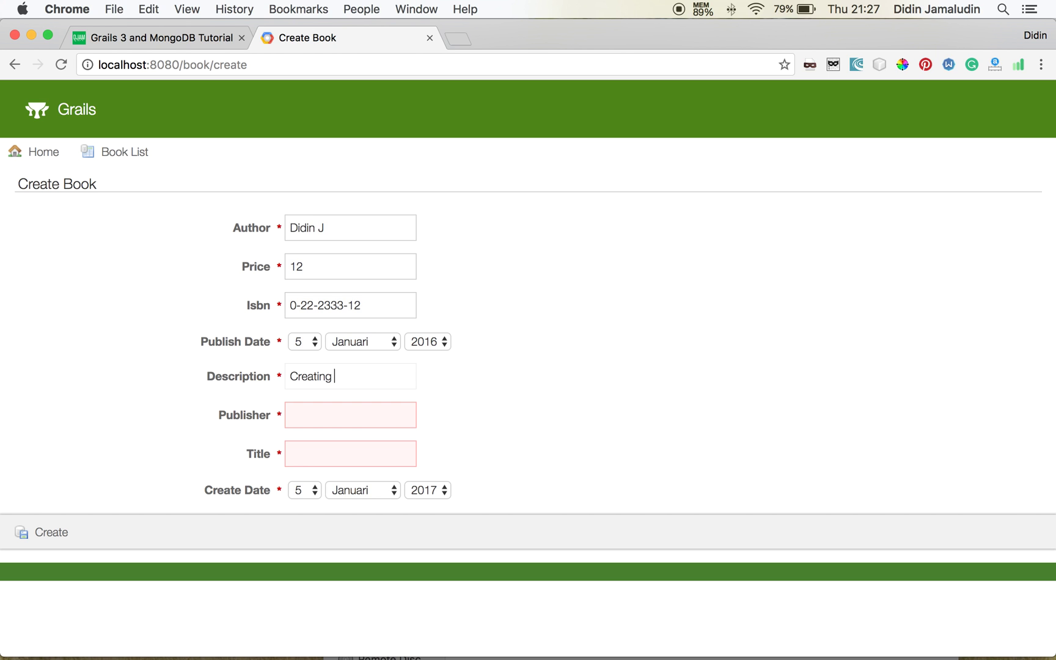
pyautogui.write(' NEw')
pyautogui.press('BackSpace')
pyautogui.press('BackSpace')
pyautogui.press('BackSpace')
pyautogui.write('ew Grail')
pyautogui.write('s 3 Applica')
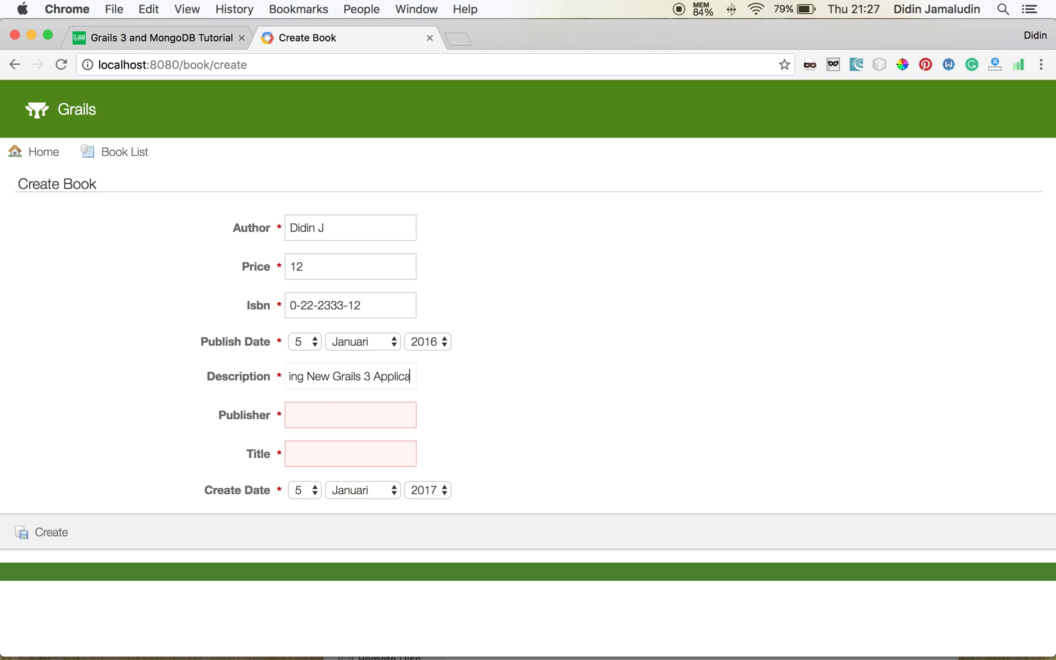
pyautogui.write('tion')
pyautogui.press('Tab')
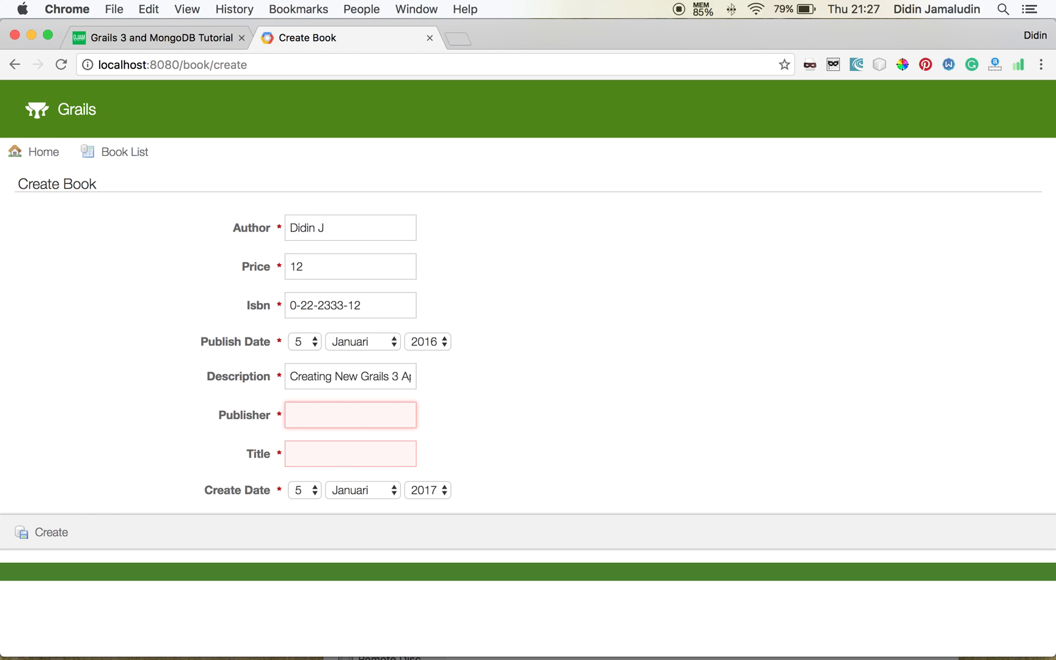
pyautogui.write('My')
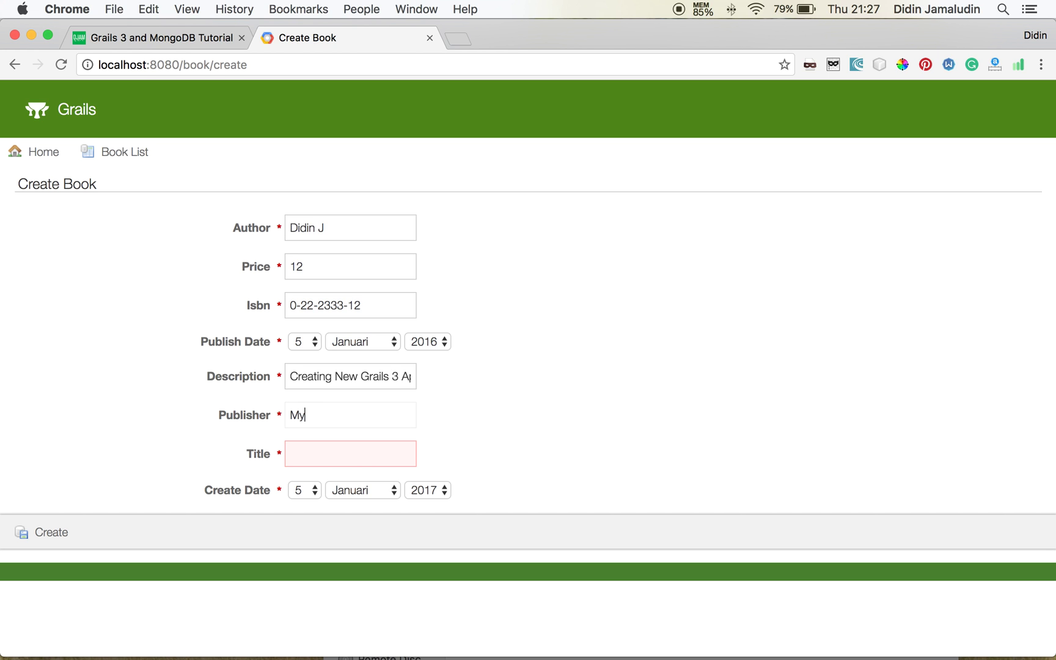
pyautogui.write('Pu')
pyautogui.press('BackSpace')
pyautogui.write('u')
pyautogui.write('b')
pyautogui.press('Tab')
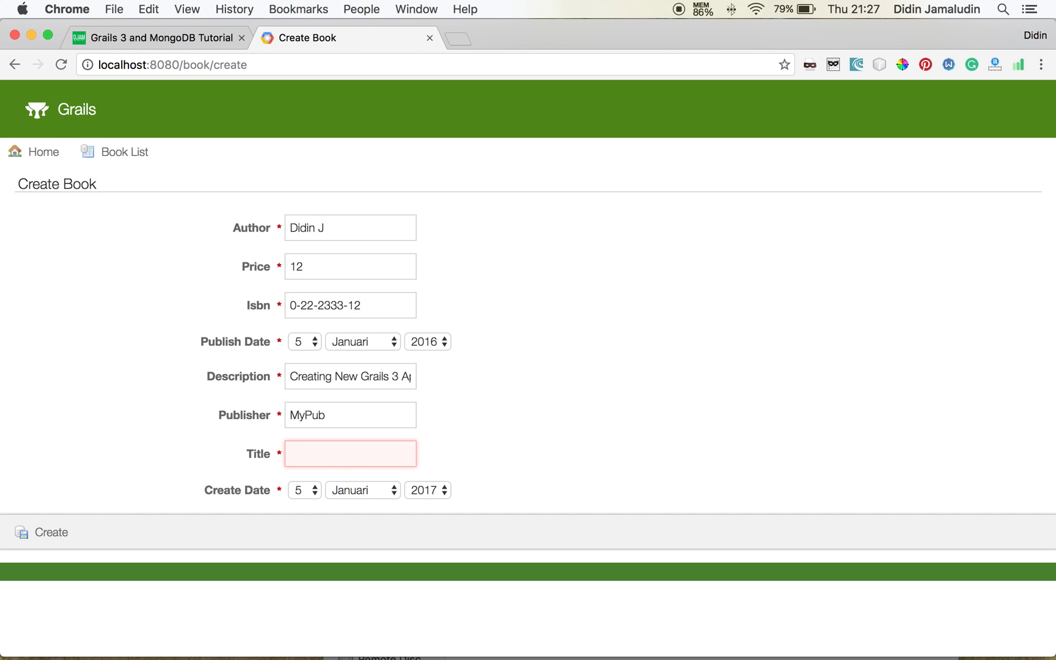
pyautogui.write('Creat')
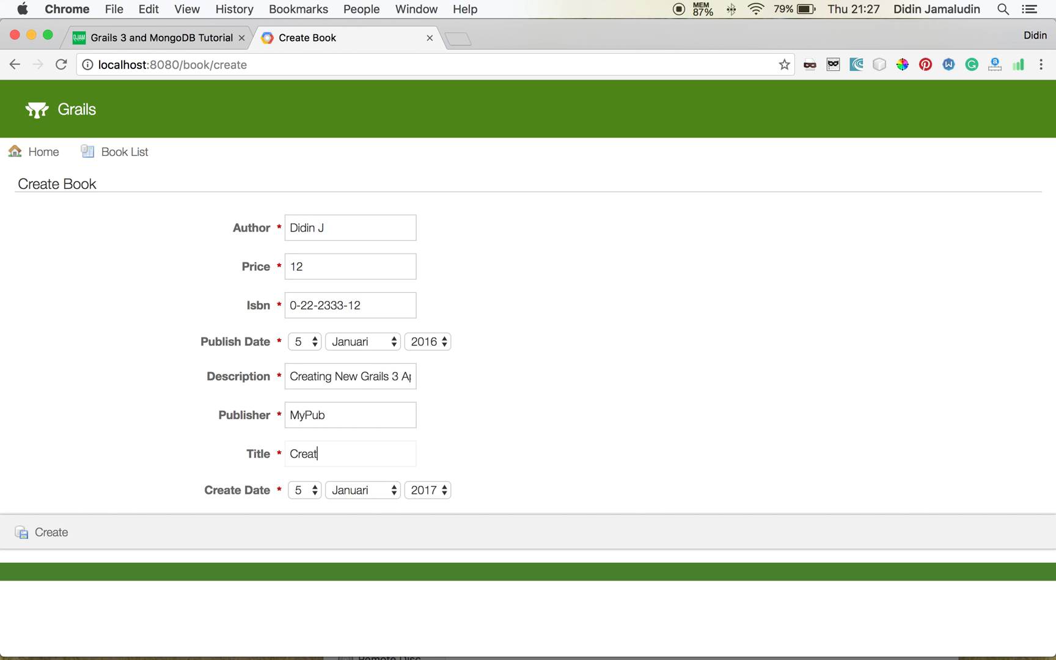
pyautogui.write('ing New G')
pyautogui.write('rails 3 App')
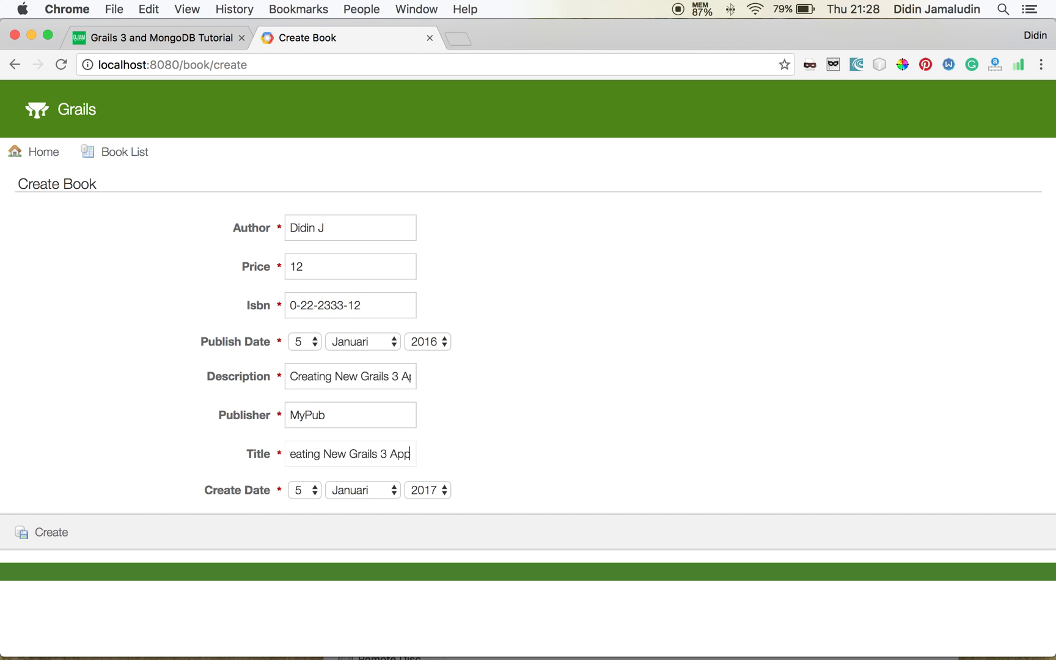
pyautogui.write('lication')
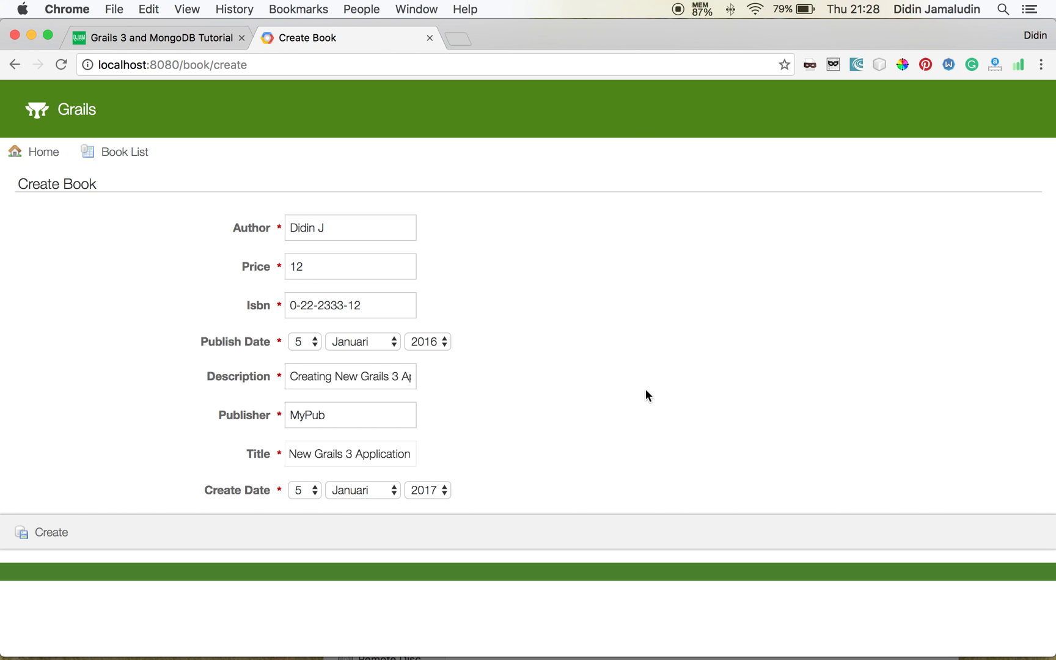
# - Set the publish date to 5 January 2017 and the create date day to 2
pyautogui.click(311, 343)
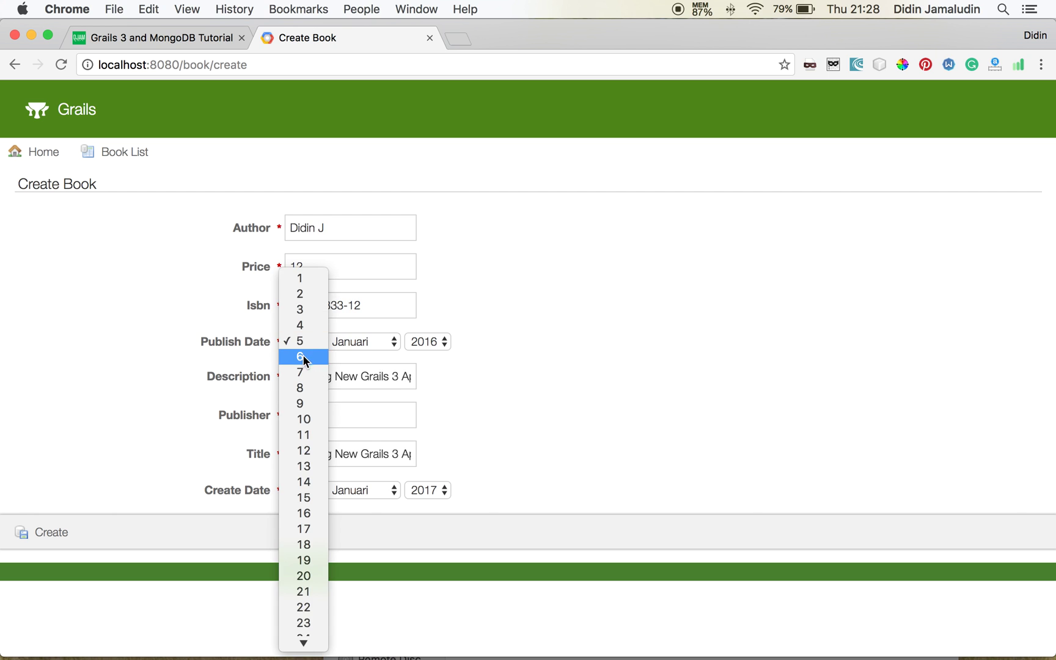
pyautogui.click(300, 346)
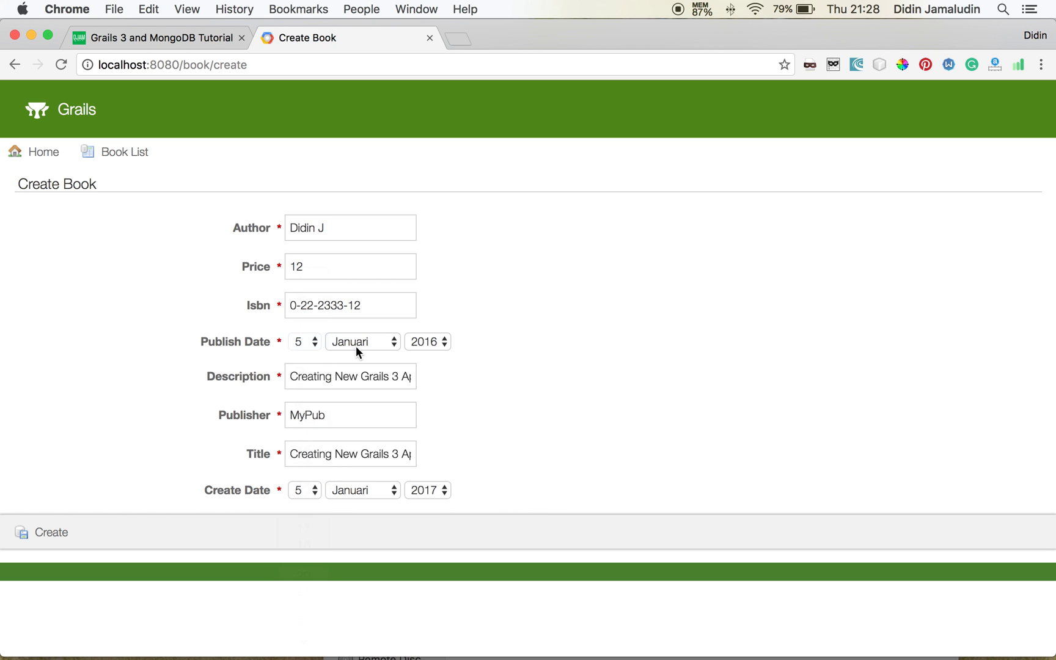
pyautogui.click(426, 341)
pyautogui.click(429, 324)
pyautogui.click(304, 490)
pyautogui.click(304, 445)
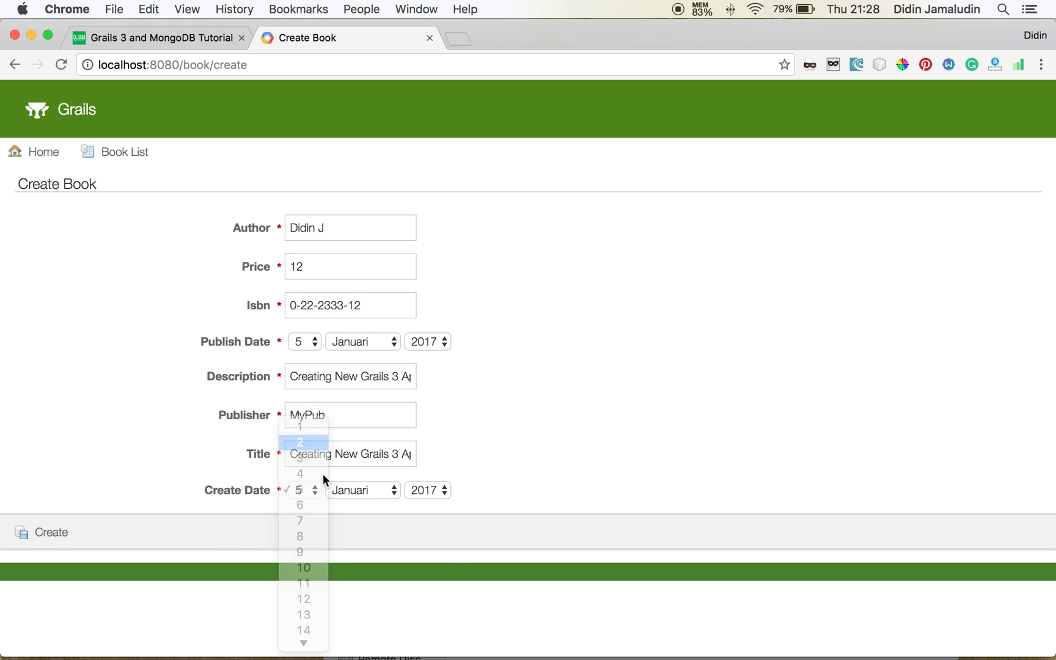
# - Create the 'Creating New Grails 3 Application' book and view the Book List with both books
pyautogui.click(46, 537)
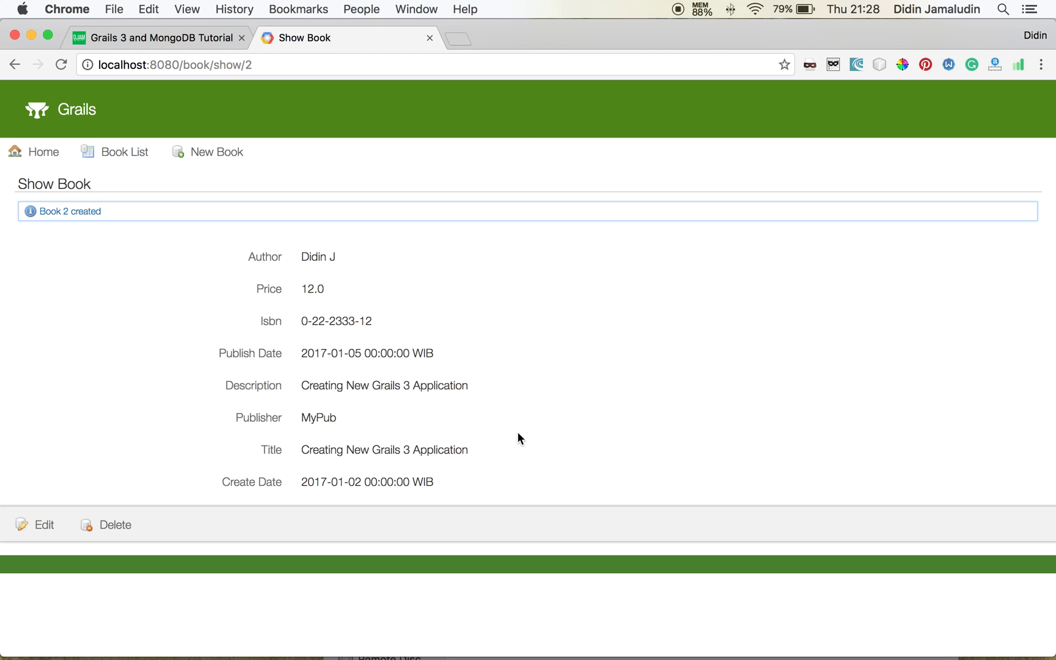
pyautogui.click(125, 156)
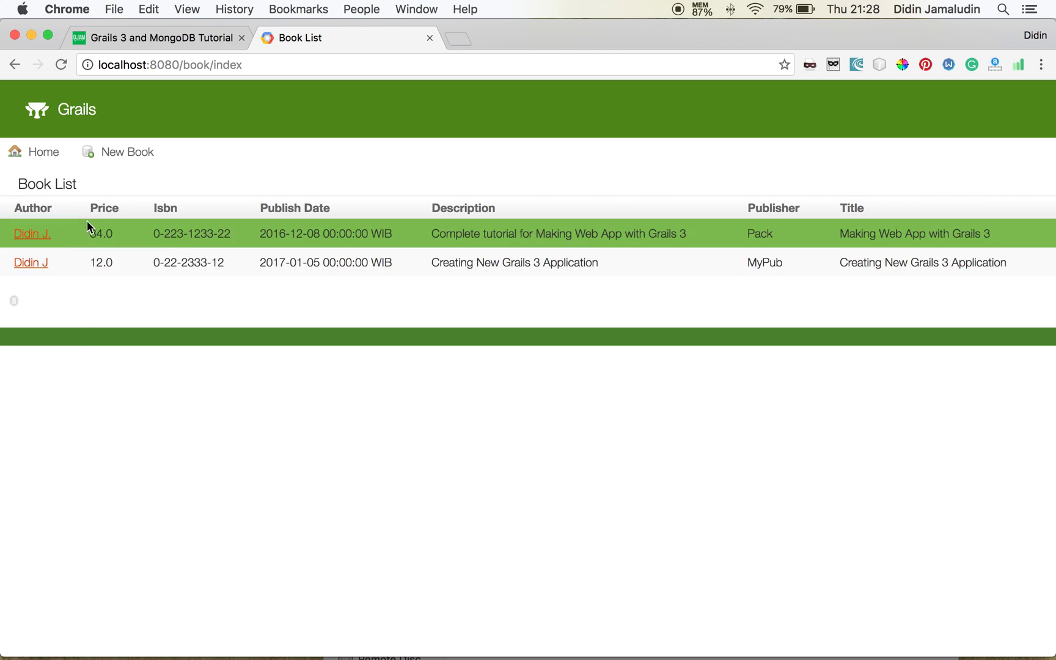
pyautogui.moveTo(538, 658)
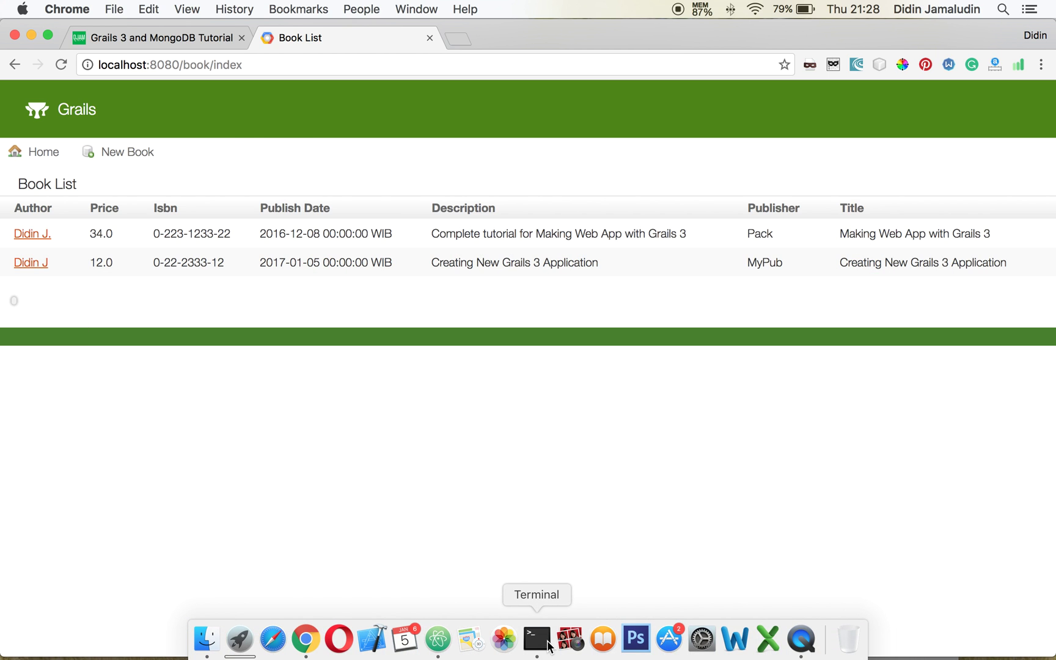
pyautogui.click(537, 636)
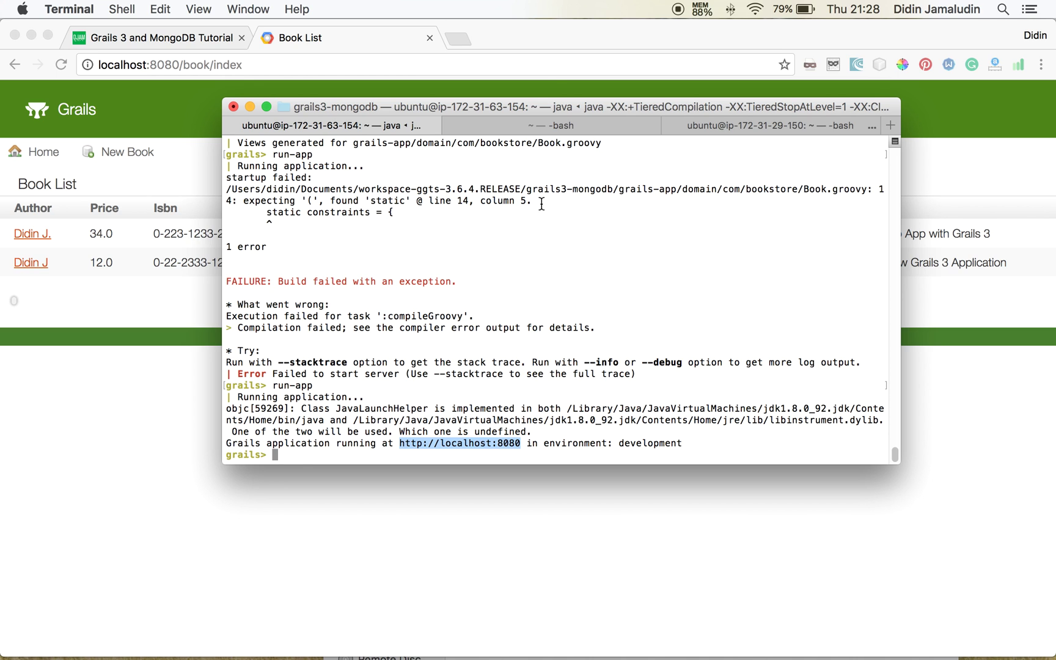
# - Clear the idle bash tab and start the mongo shell
pyautogui.click(689, 129)
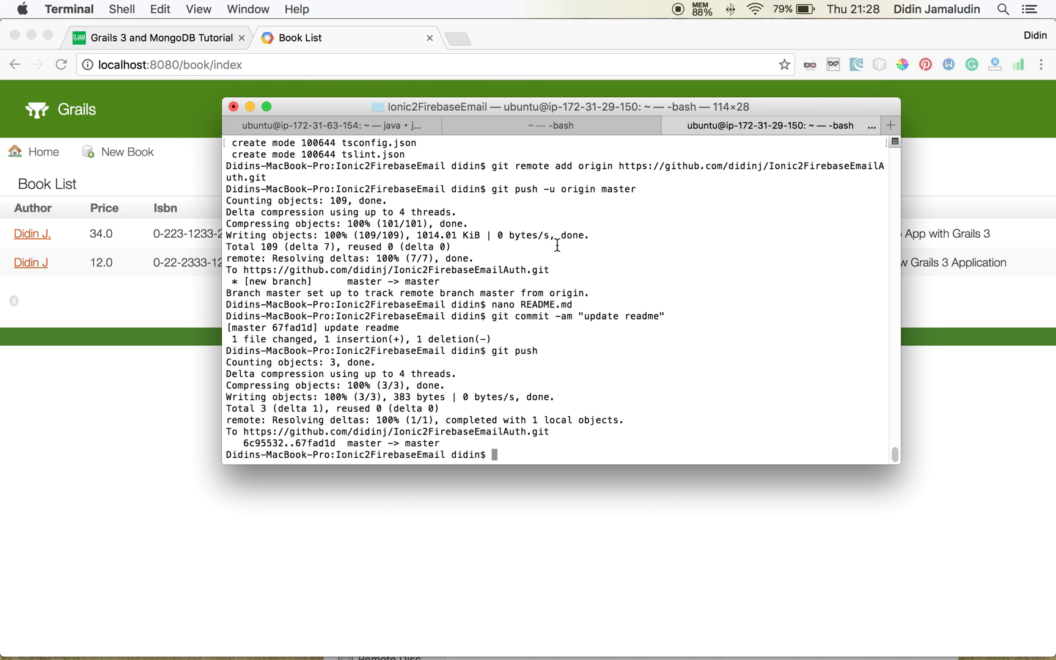
pyautogui.write('mong')
pyautogui.write('o')
pyautogui.press('BackSpace')
pyautogui.press('BackSpace')
pyautogui.press('BackSpace')
pyautogui.press('BackSpace')
pyautogui.press('BackSpace')
pyautogui.write('clear')
pyautogui.press('Return')
pyautogui.write('mongo')
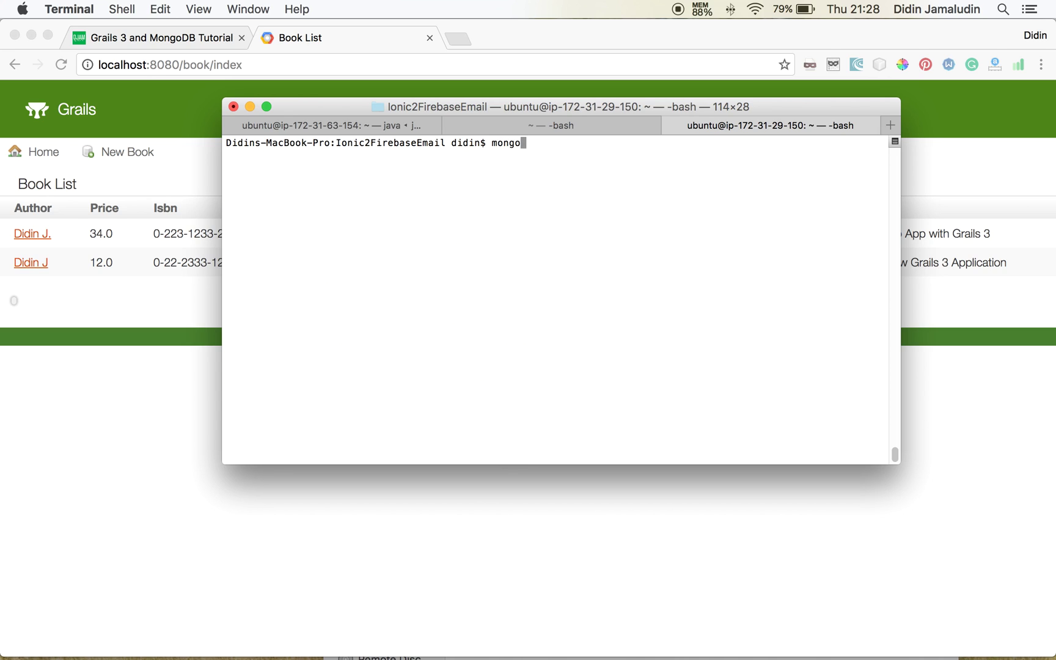
pyautogui.press('Return')
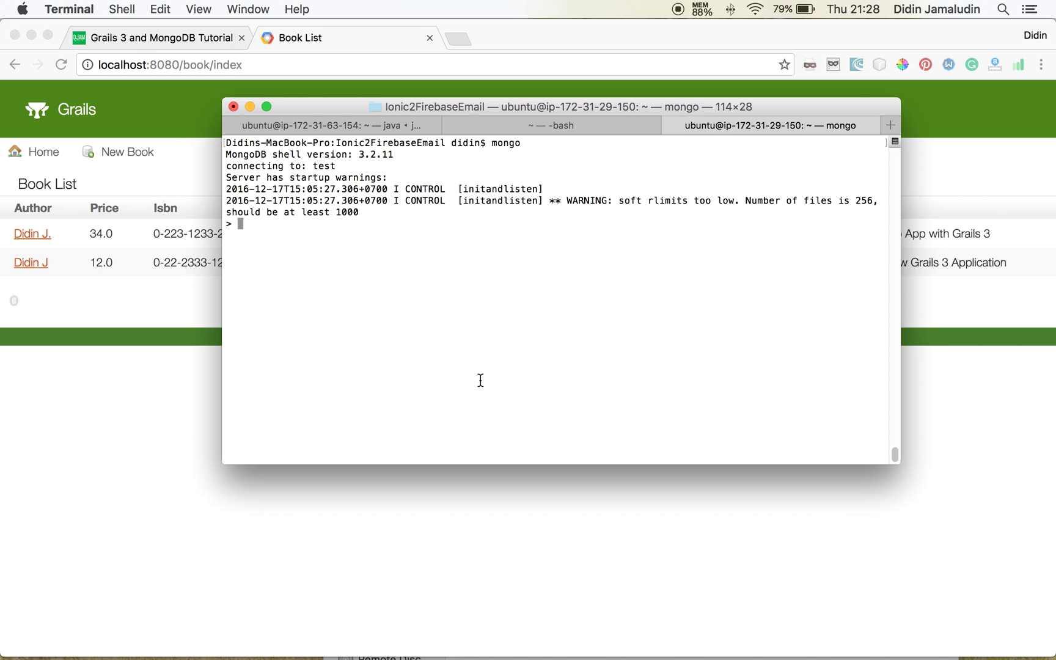
pyautogui.write('show d')
# - Run use bookstore, show collections and db.book.find() to list both book documents
pyautogui.press('BackSpace')
pyautogui.press('BackSpace')
pyautogui.press('BackSpace')
pyautogui.press('BackSpace')
pyautogui.press('BackSpace')
pyautogui.write('use b')
pyautogui.write('ooks')
pyautogui.write('tore')
pyautogui.press('Return')
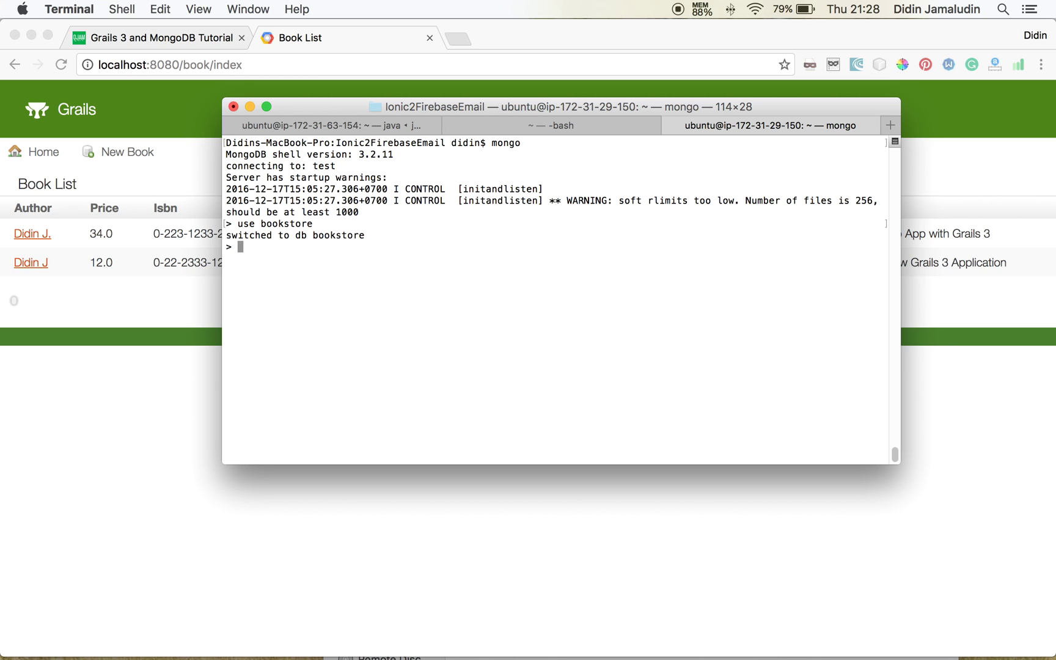
pyautogui.write('show collec')
pyautogui.write('tions')
pyautogui.press('Return')
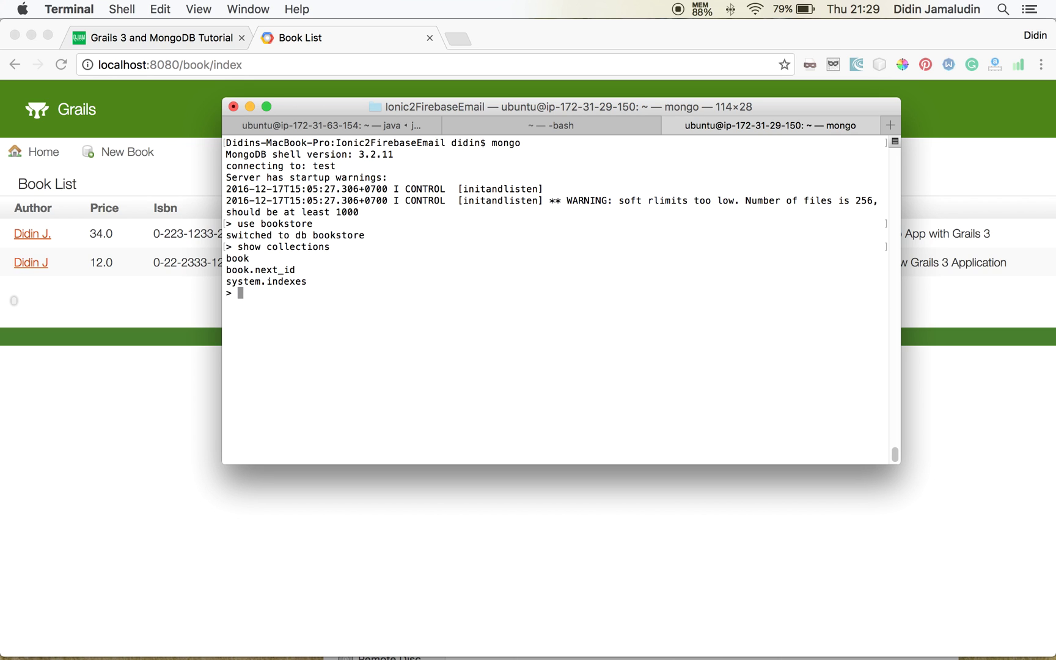
pyautogui.write('db.book')
pyautogui.write('.find()')
pyautogui.press('Return')
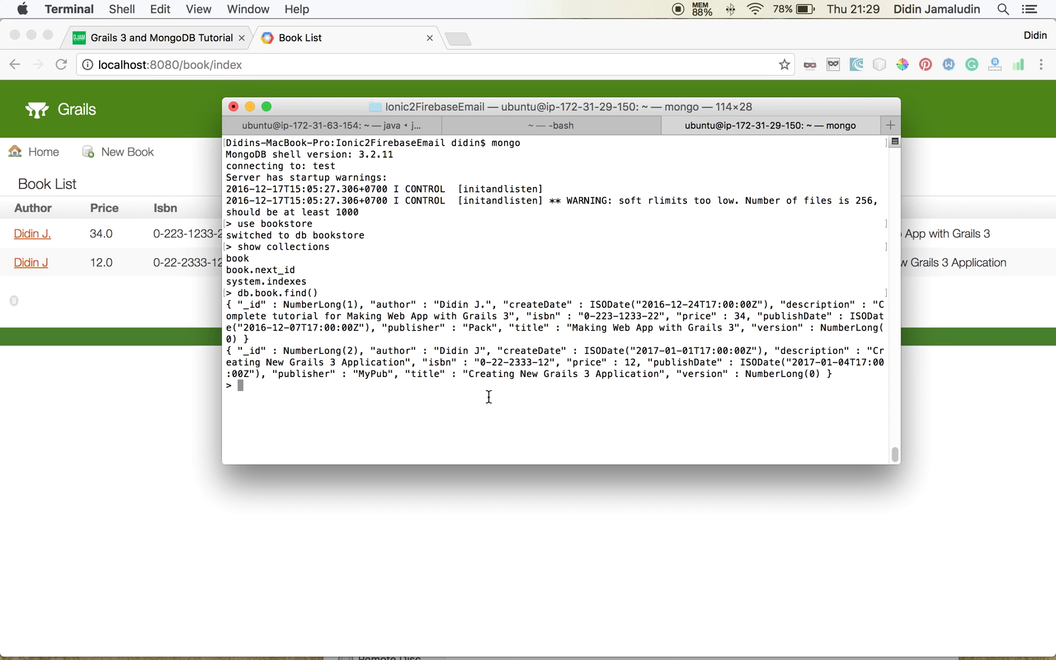
pyautogui.click(425, 512)
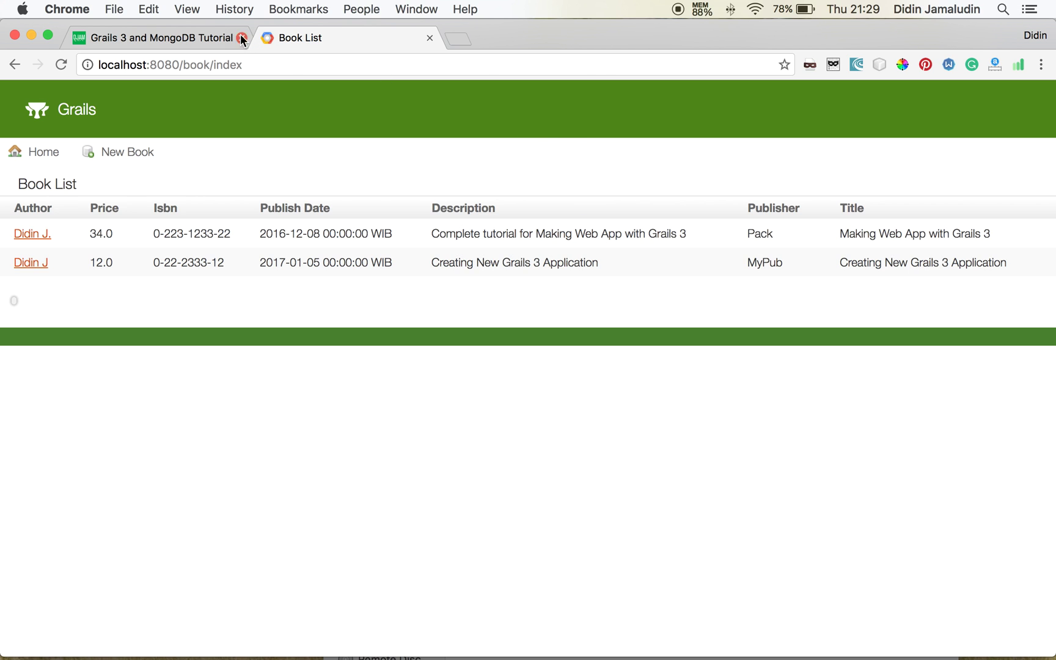
# - Glance at the tutorial article's closing section, then return to the Book List showing both books
pyautogui.click(159, 34)
pyautogui.scroll(-3, 661, 429)
pyautogui.scroll(-3, 673, 426)
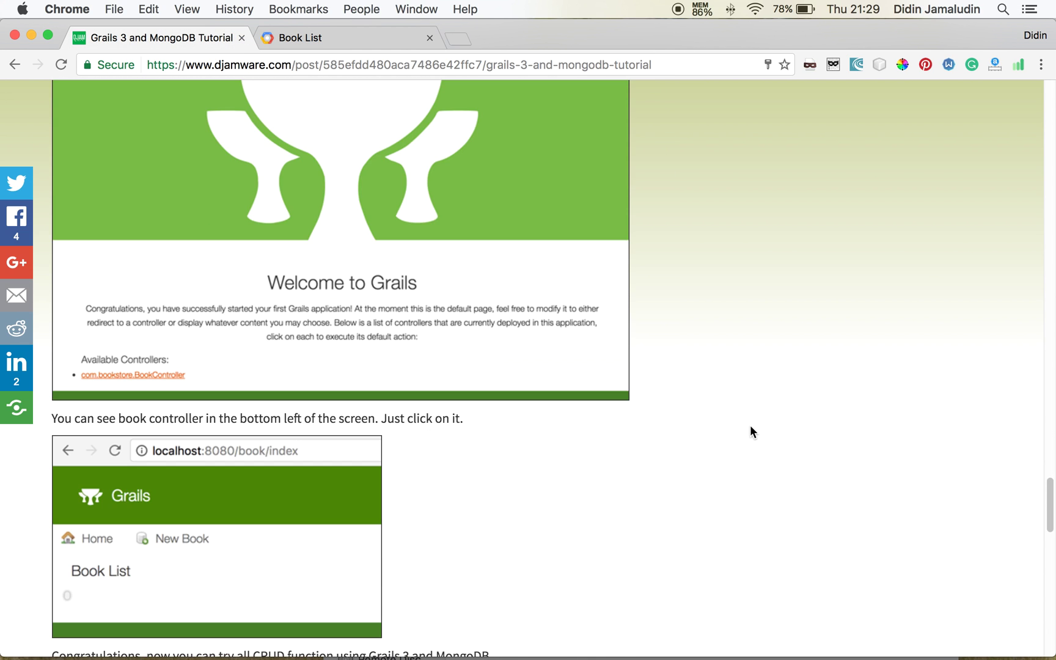
pyautogui.scroll(-4, 751, 425)
pyautogui.scroll(3, 749, 425)
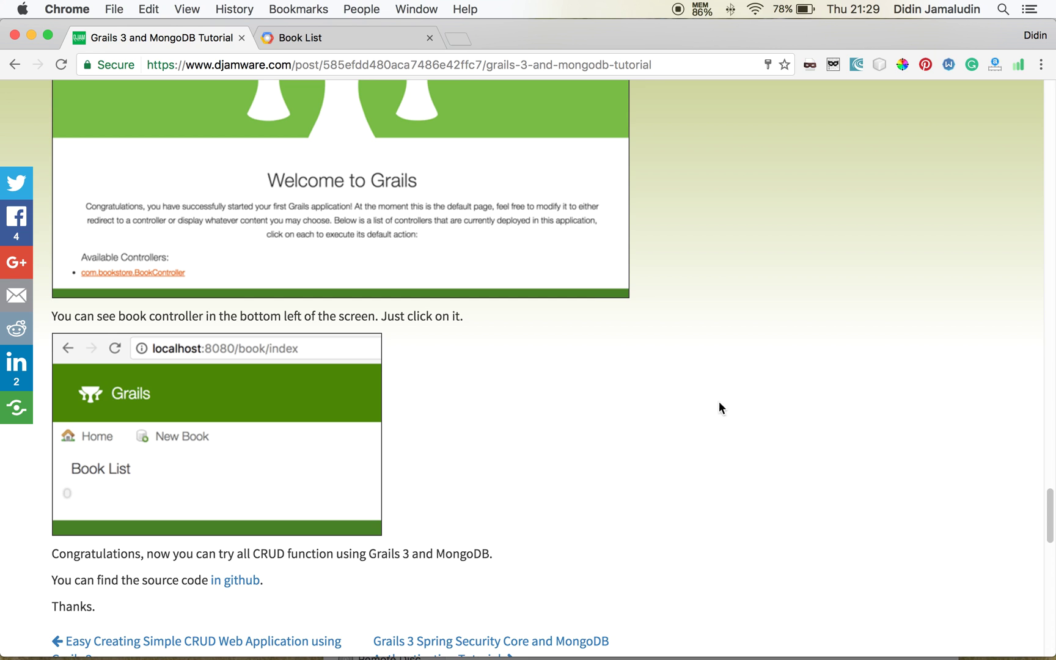
pyautogui.click(324, 38)
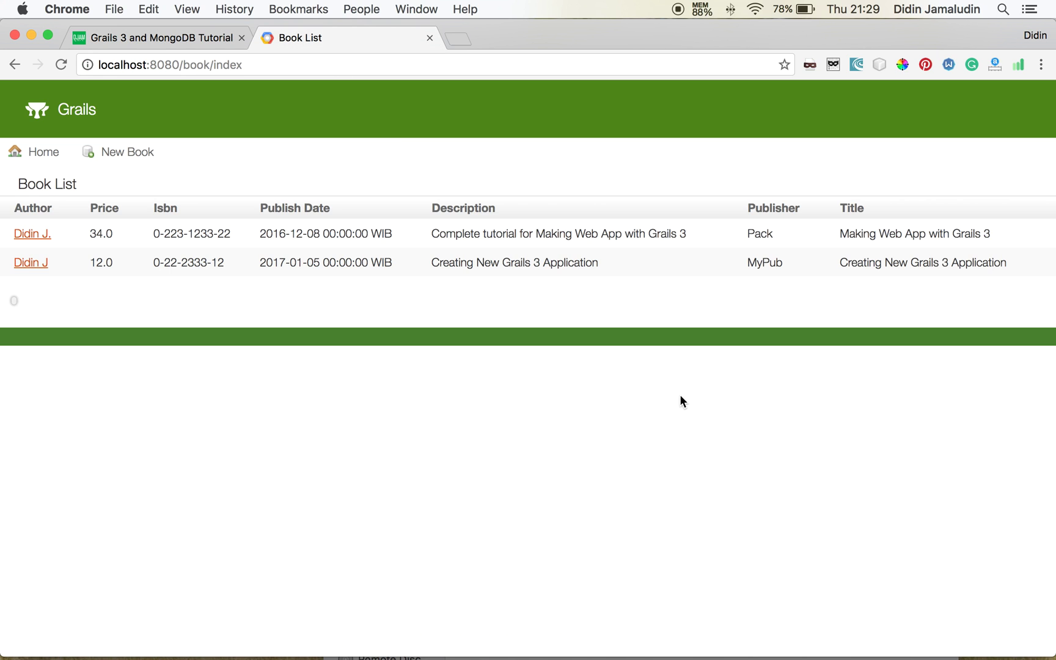